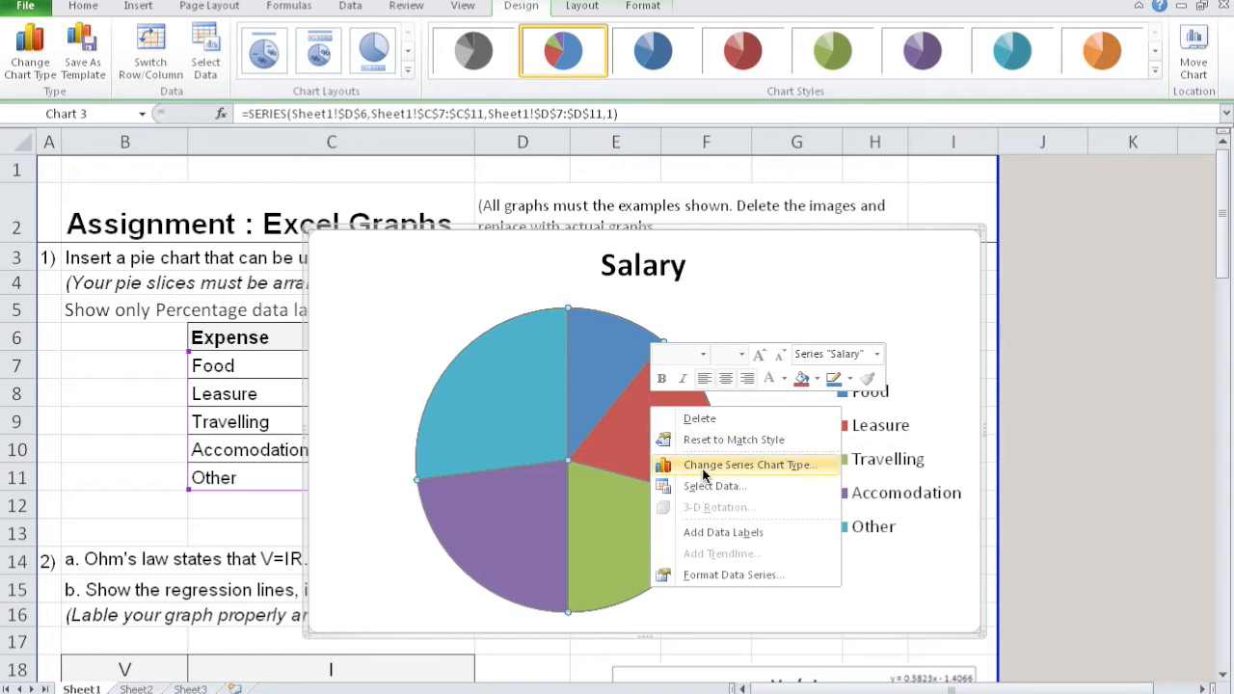
- Add data labels to the slices of the Salary pie chart
{"action": "left_click", "coordinate": [707, 532]}
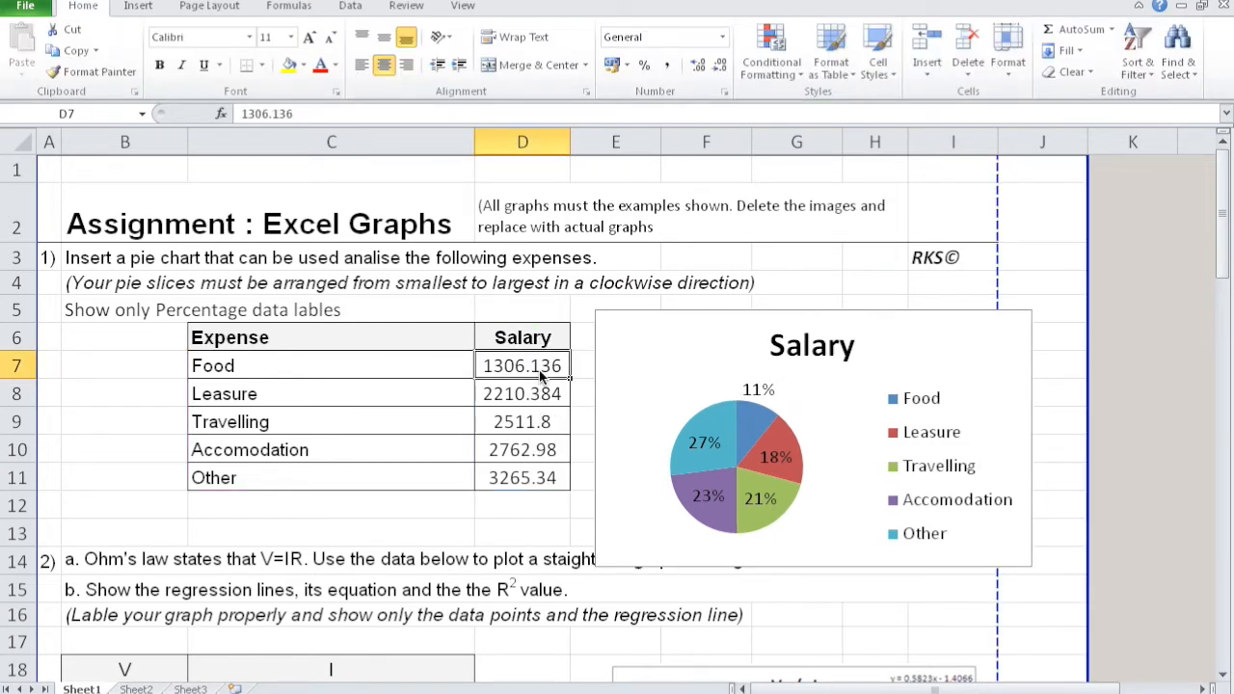
- Sort the expense table in C6:D11 by Salary from Largest to Smallest
{"action": "left_click_drag", "start_coordinate": [199, 338], "coordinate": [542, 475]}
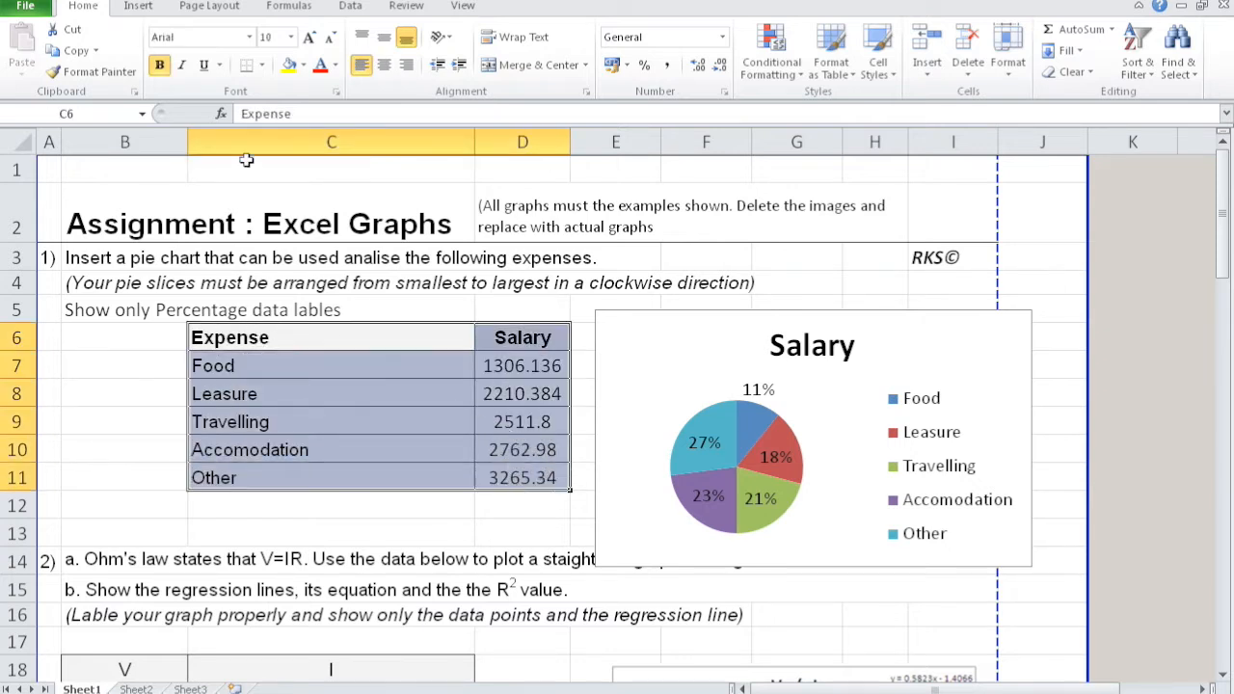
{"action": "left_click", "coordinate": [348, 7]}
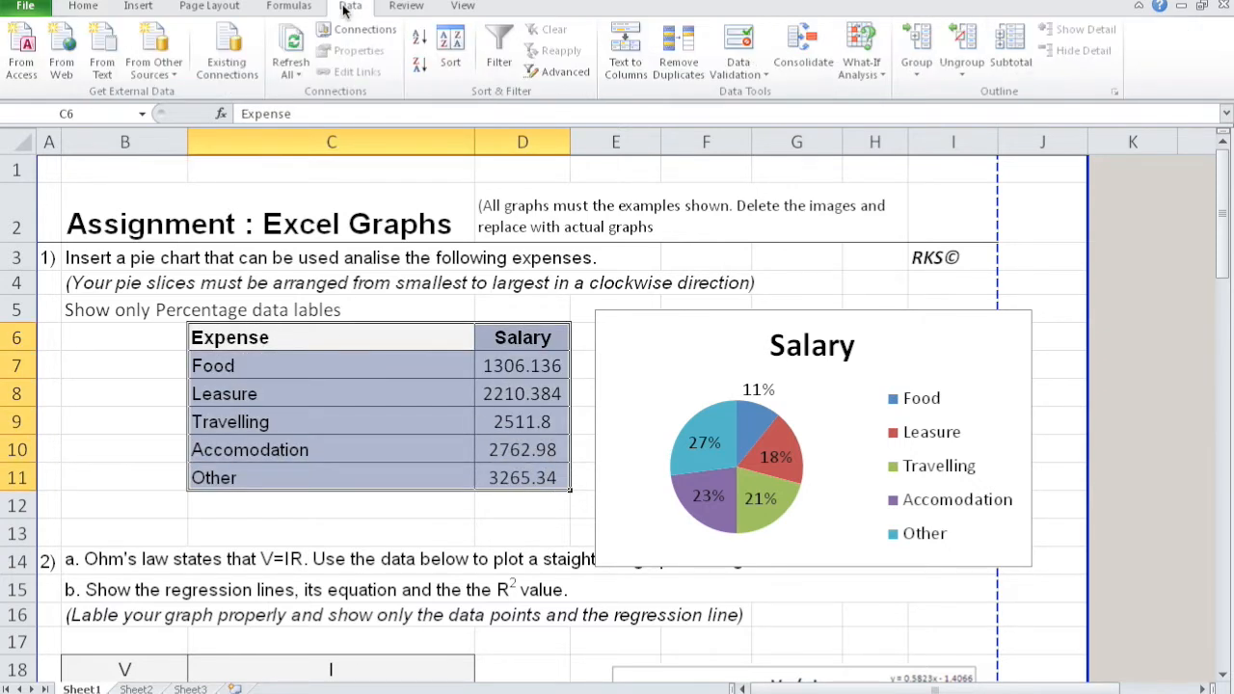
{"action": "left_click", "coordinate": [449, 48]}
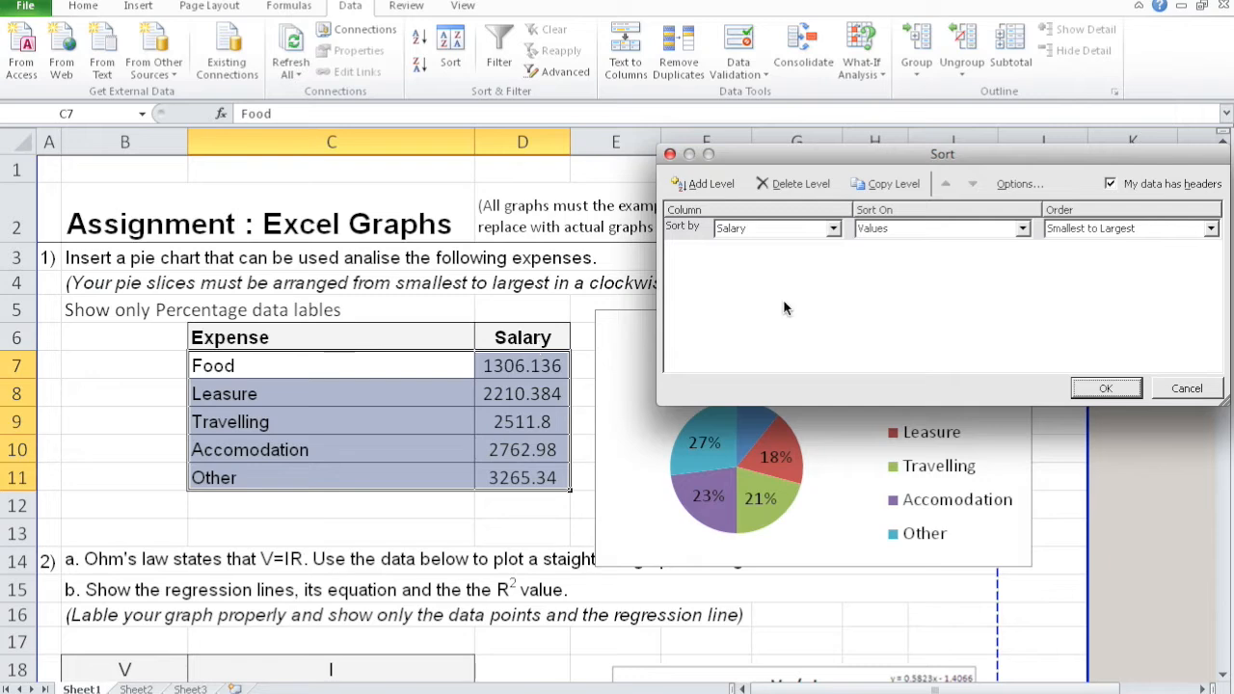
{"action": "left_click", "coordinate": [1209, 230]}
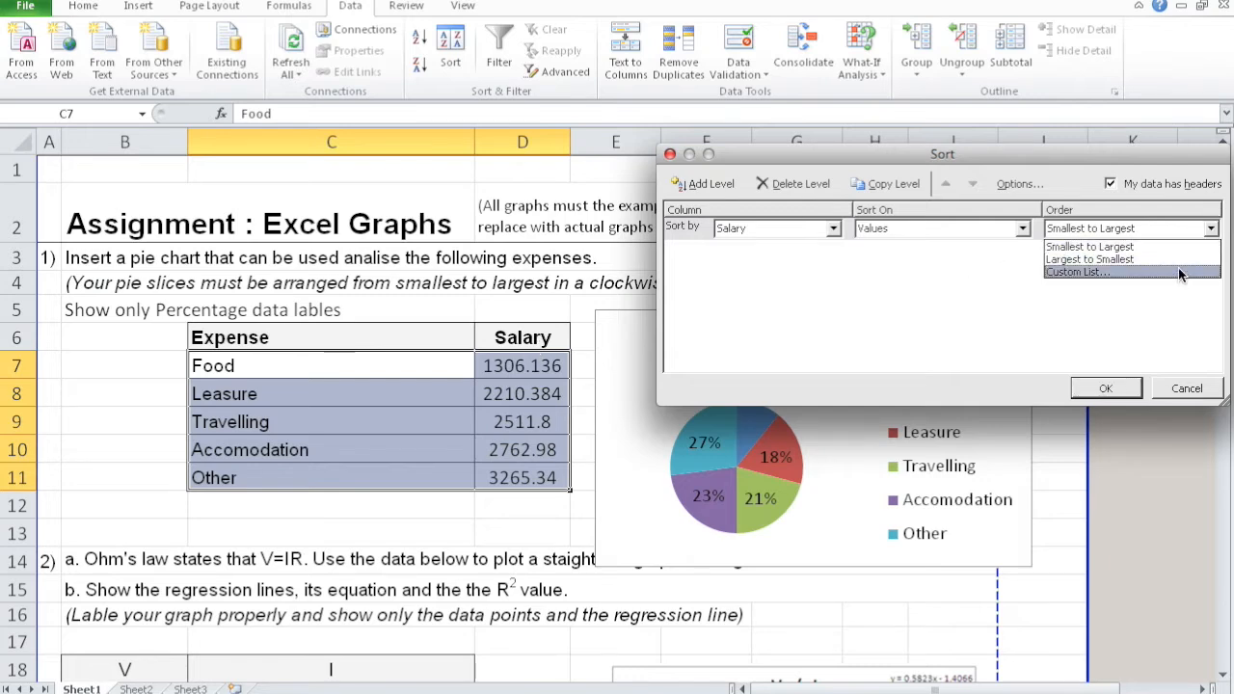
{"action": "left_click", "coordinate": [1178, 260]}
{"action": "left_click", "coordinate": [1108, 385]}
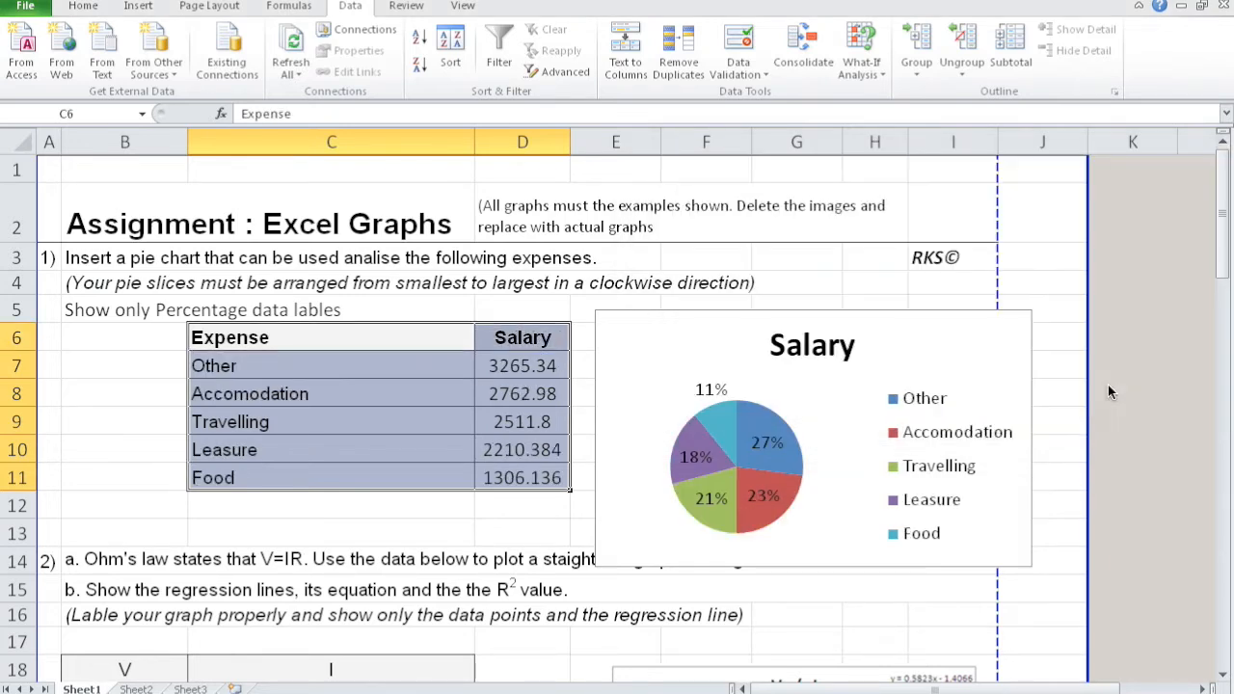
- Insert a markers-only scatter chart from the V and I table in B18:C26
{"action": "left_click_drag", "start_coordinate": [1222, 242], "coordinate": [1217, 330]}
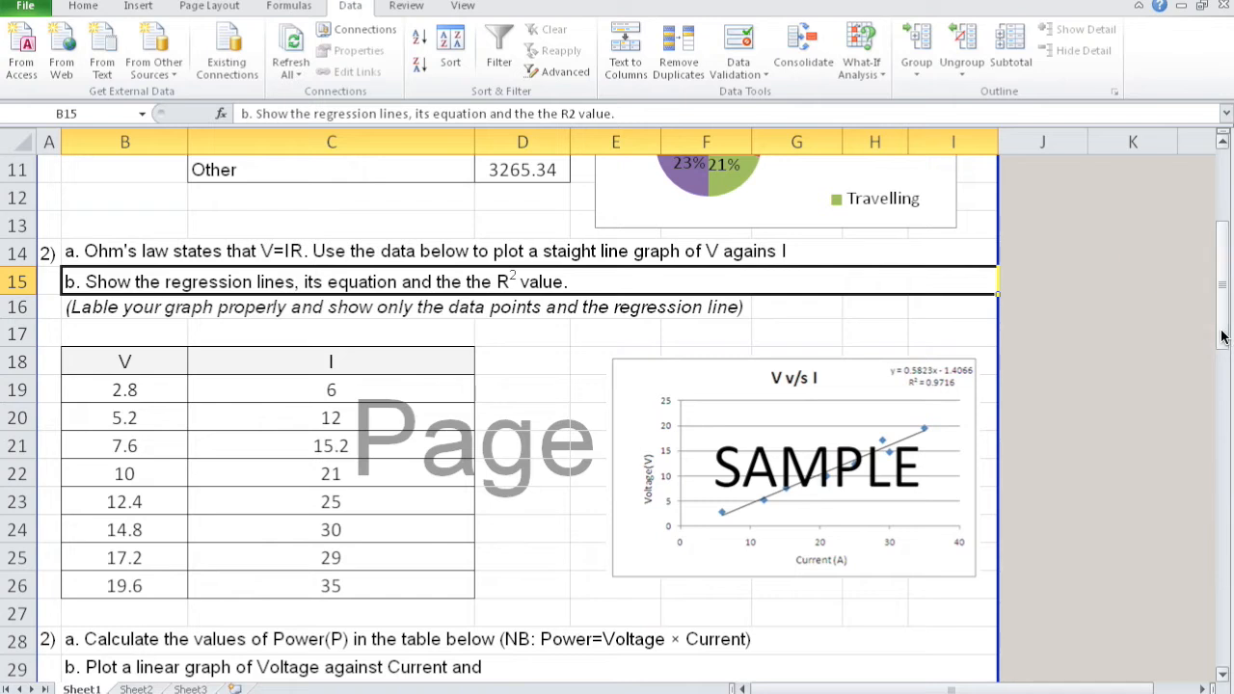
{"action": "left_click", "coordinate": [558, 397]}
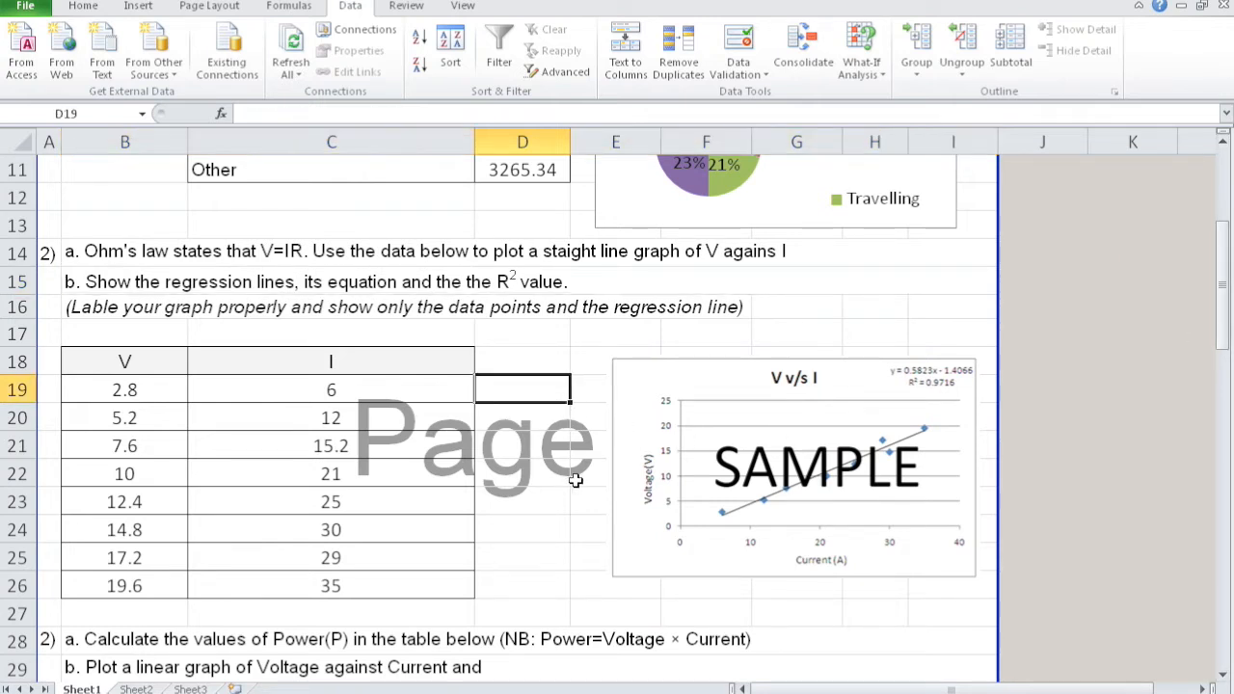
{"action": "left_click", "coordinate": [174, 363]}
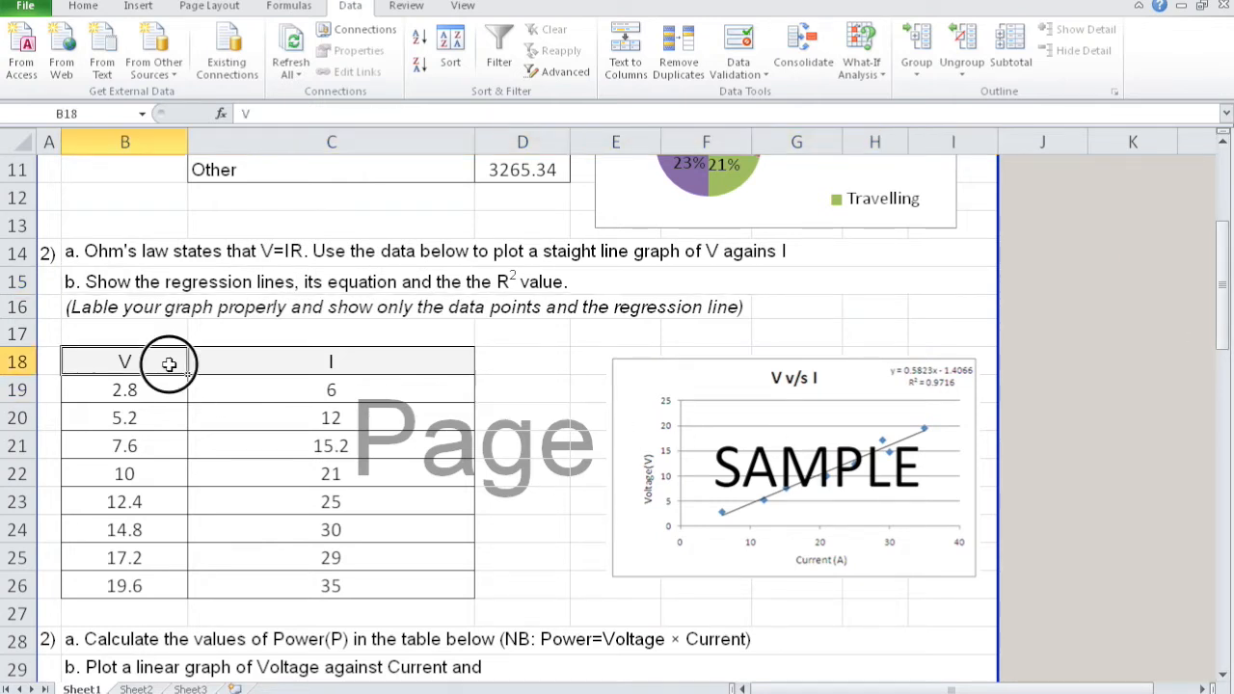
{"action": "left_click", "coordinate": [331, 364]}
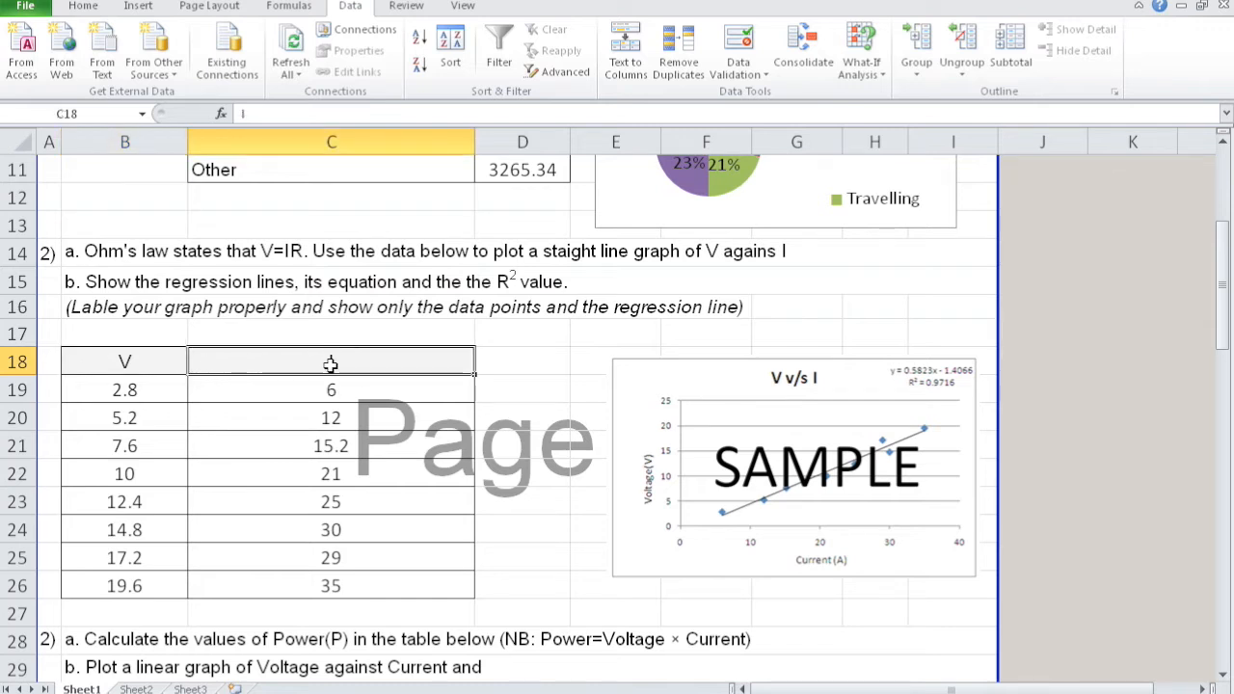
{"action": "left_click_drag", "start_coordinate": [145, 362], "coordinate": [356, 586]}
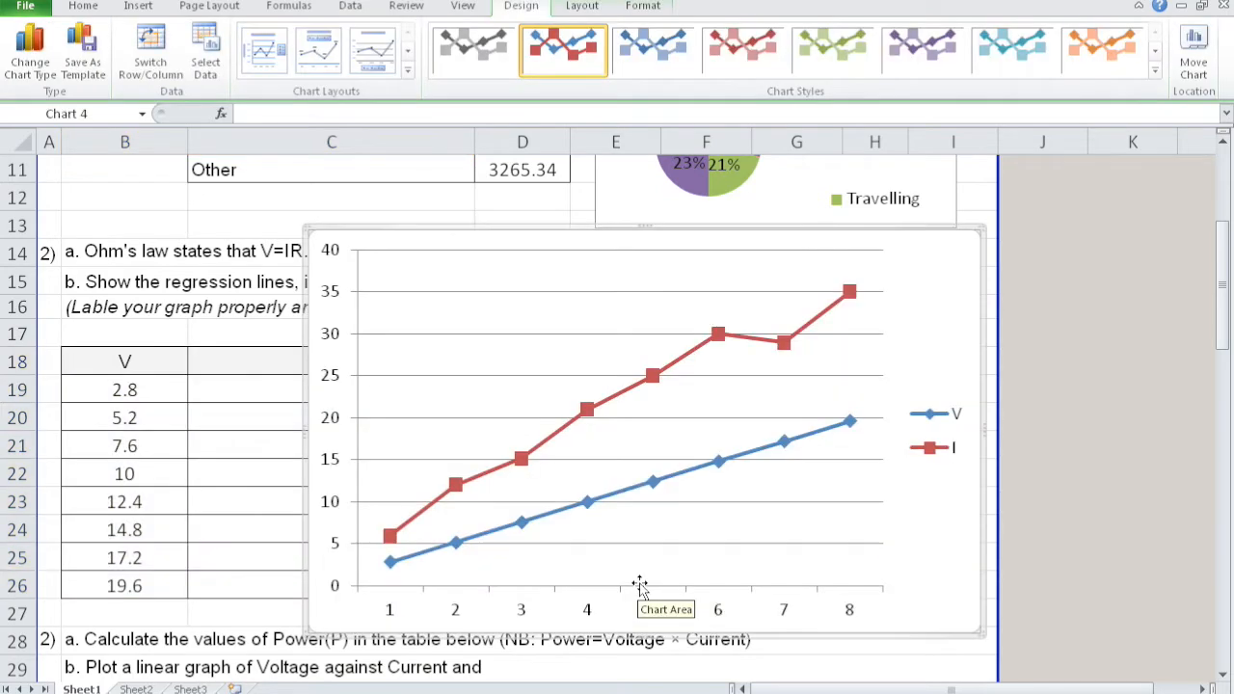
{"action": "key", "text": "Delete"}
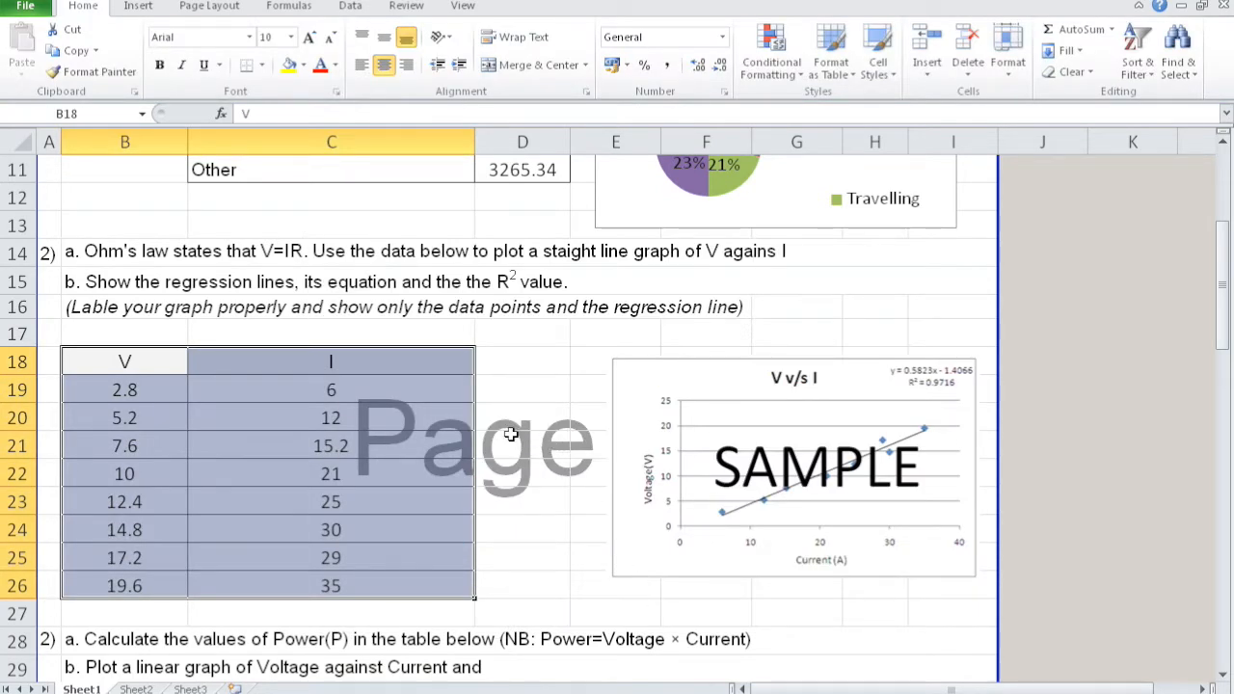
{"action": "left_click", "coordinate": [138, 7]}
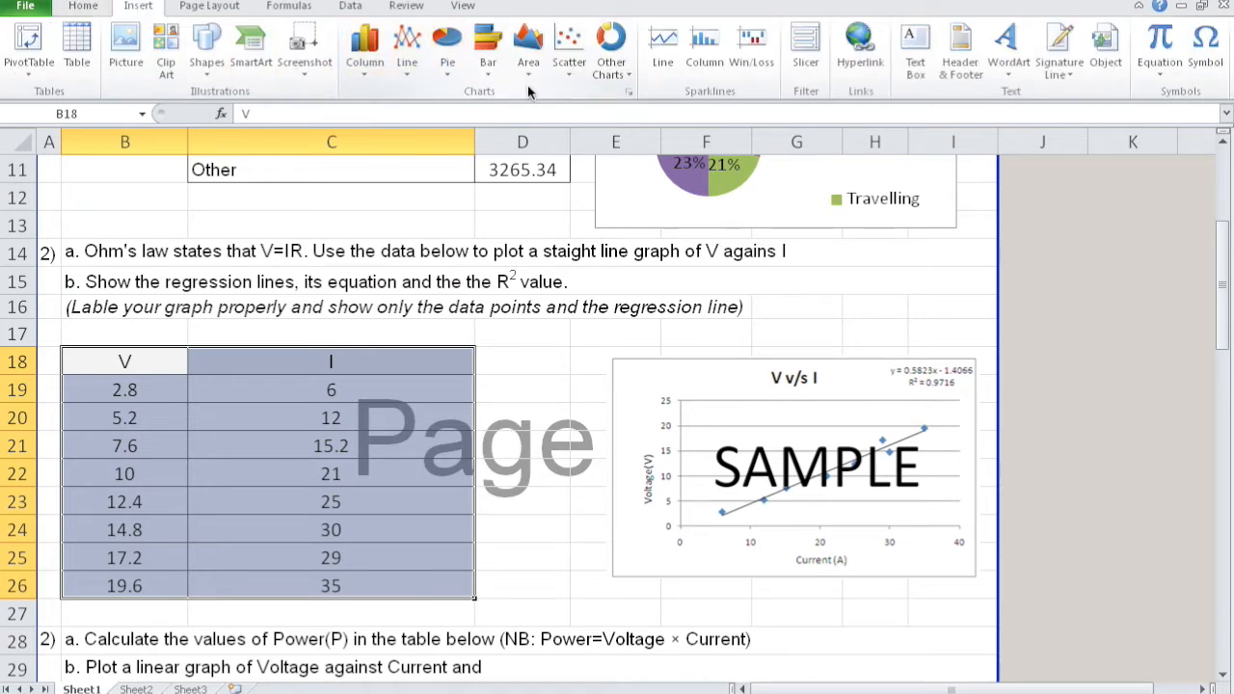
{"action": "left_click", "coordinate": [566, 83]}
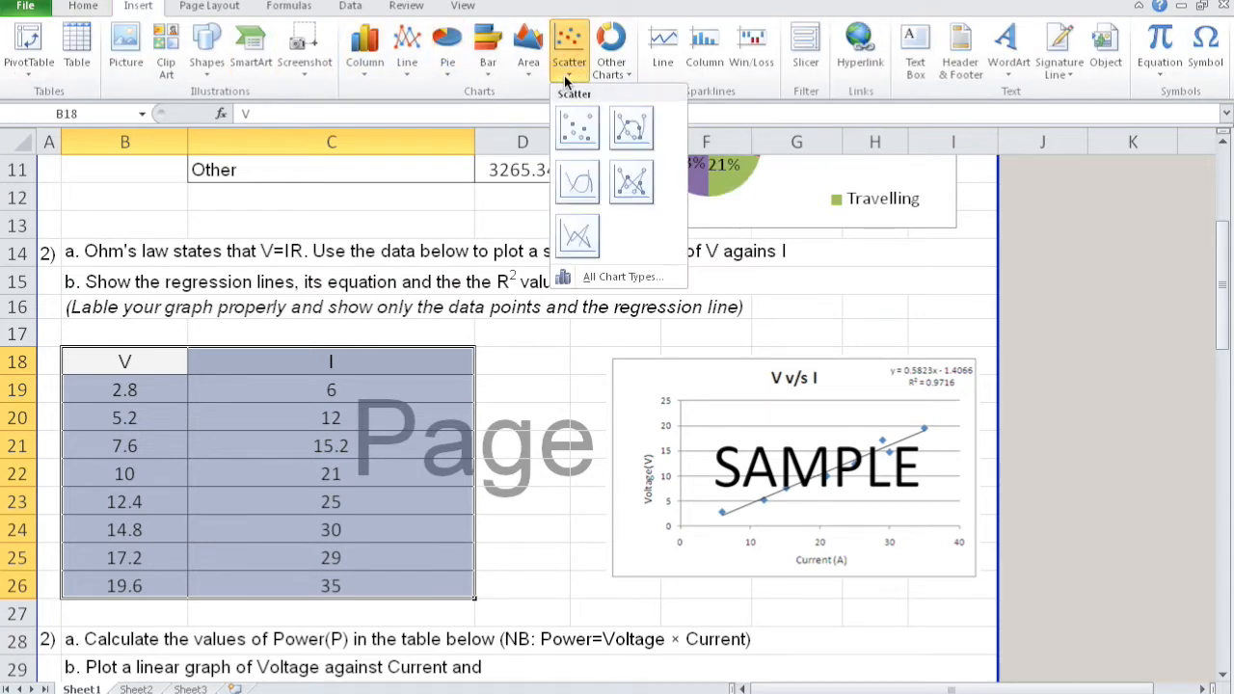
{"action": "left_click", "coordinate": [583, 131]}
- Move the SAMPLE picture over columns H to K and place the scatter chart beside it for comparison
{"action": "left_click_drag", "start_coordinate": [584, 229], "coordinate": [891, 286]}
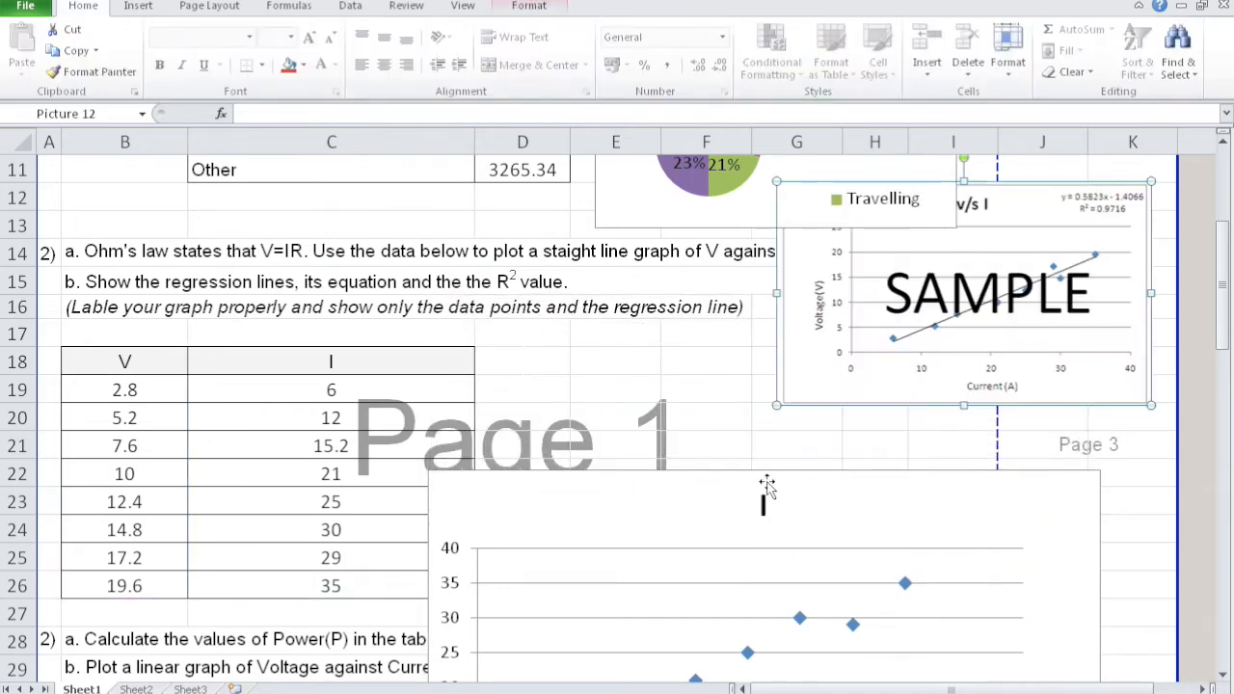
{"action": "left_click_drag", "start_coordinate": [716, 485], "coordinate": [399, 258]}
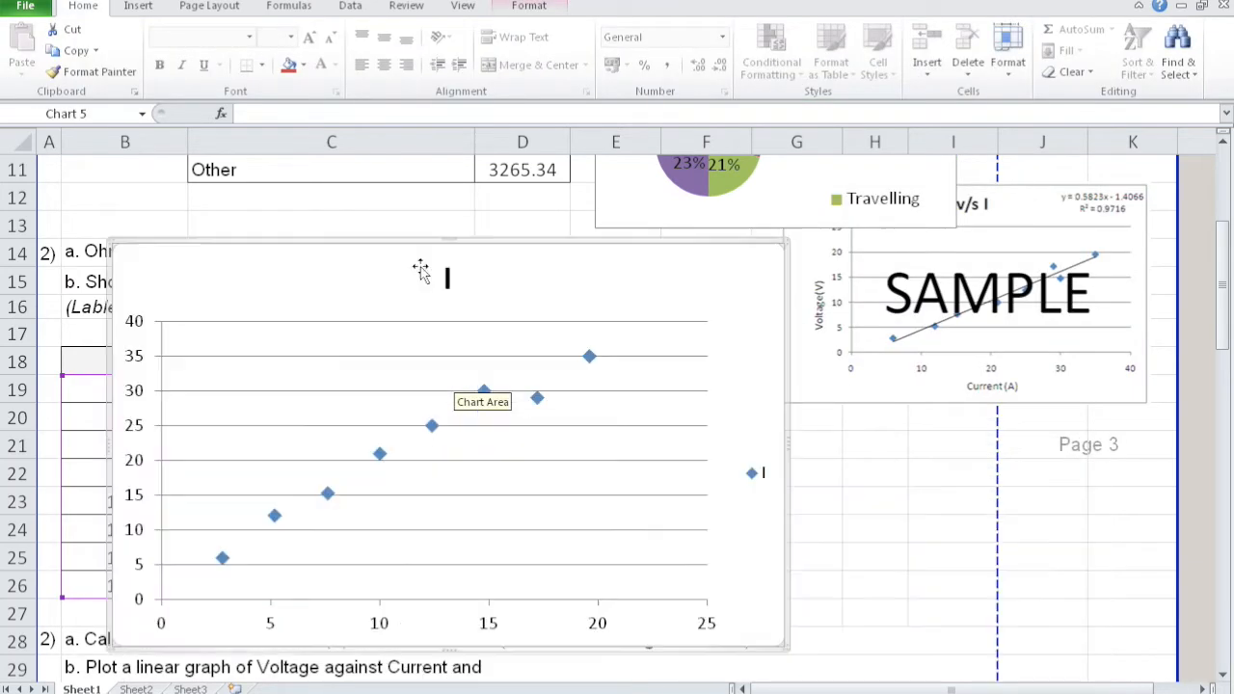
{"action": "left_click_drag", "start_coordinate": [926, 365], "coordinate": [969, 467]}
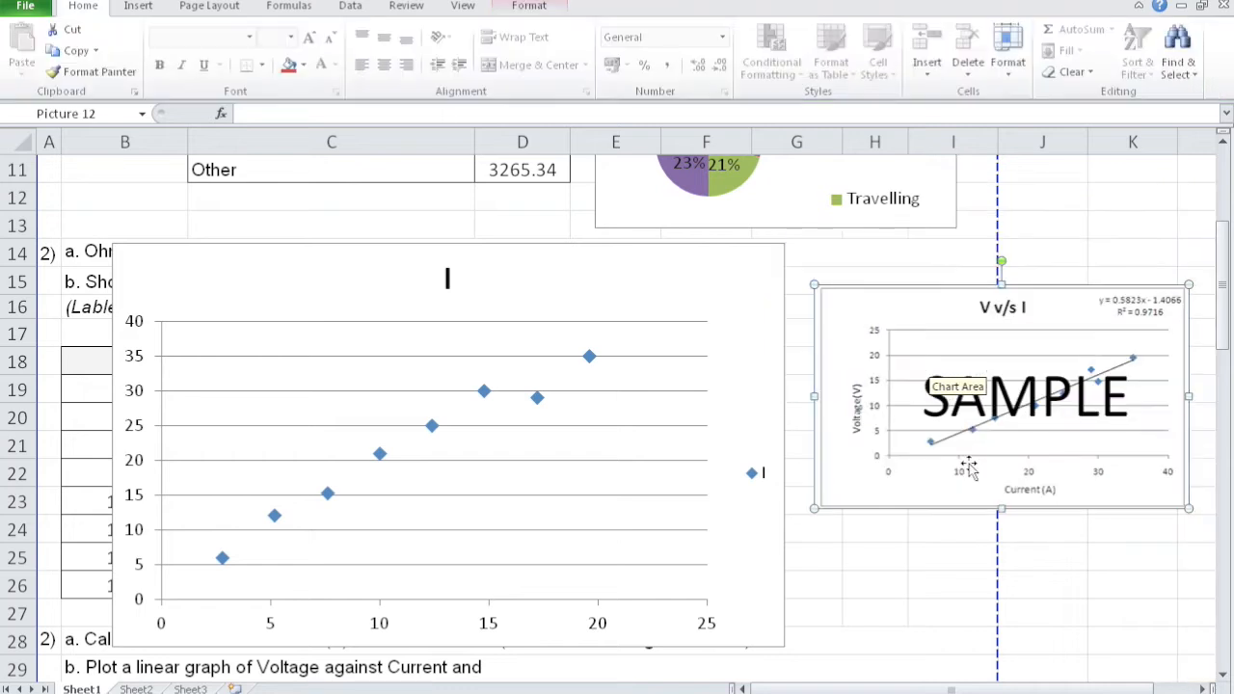
{"action": "left_click", "coordinate": [952, 582]}
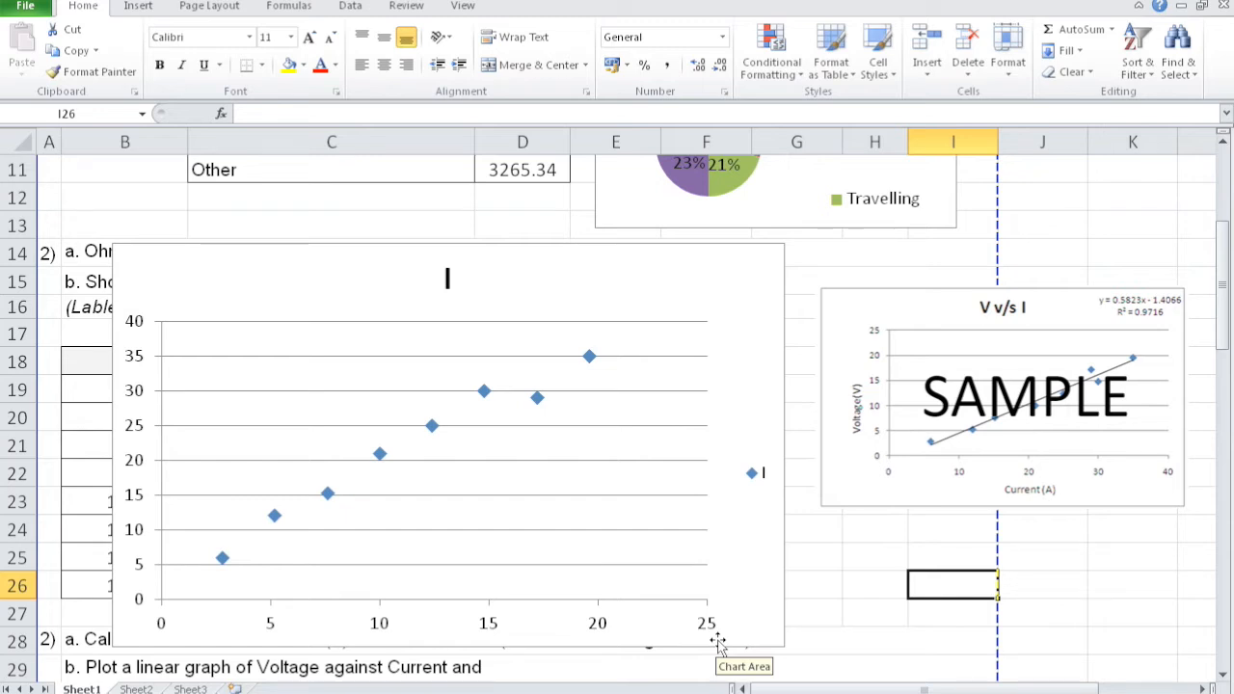
- Move the V column from B18:B26 to D18:D26, directly after the I column
{"action": "left_click", "coordinate": [118, 358]}
{"action": "left_click", "coordinate": [124, 409]}
{"action": "left_click_drag", "start_coordinate": [98, 353], "coordinate": [121, 584]}
{"action": "key", "text": "ctrl+c"}
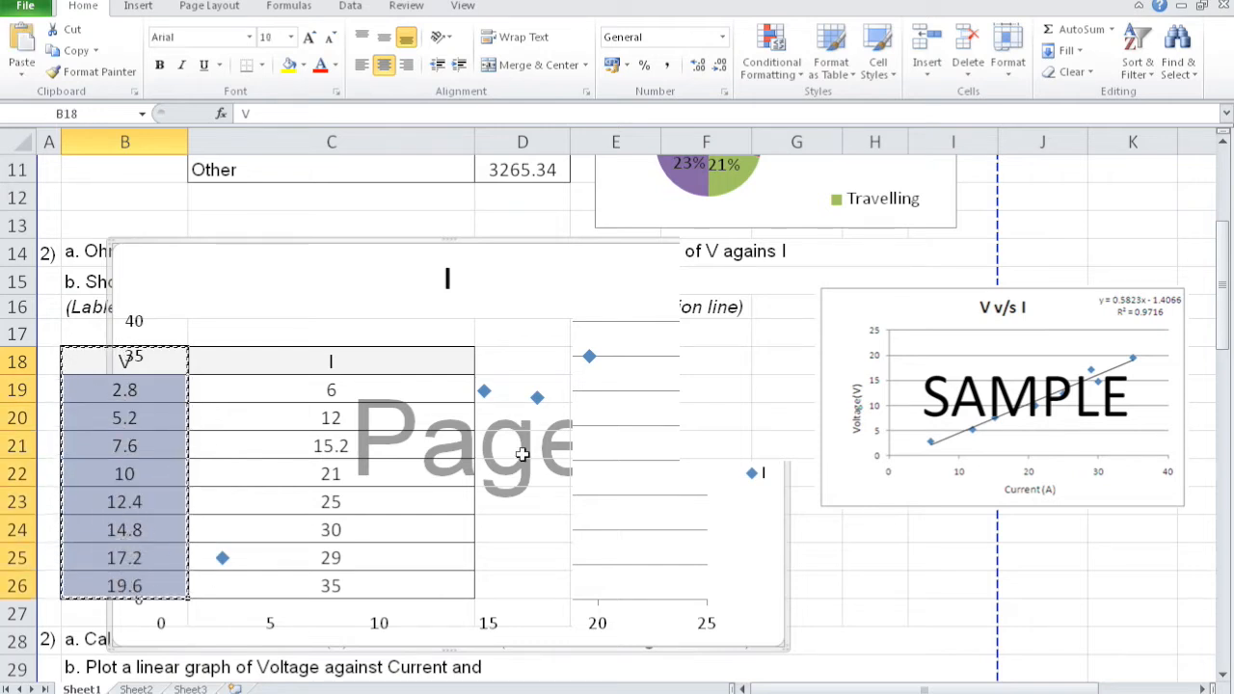
{"action": "left_click", "coordinate": [538, 367]}
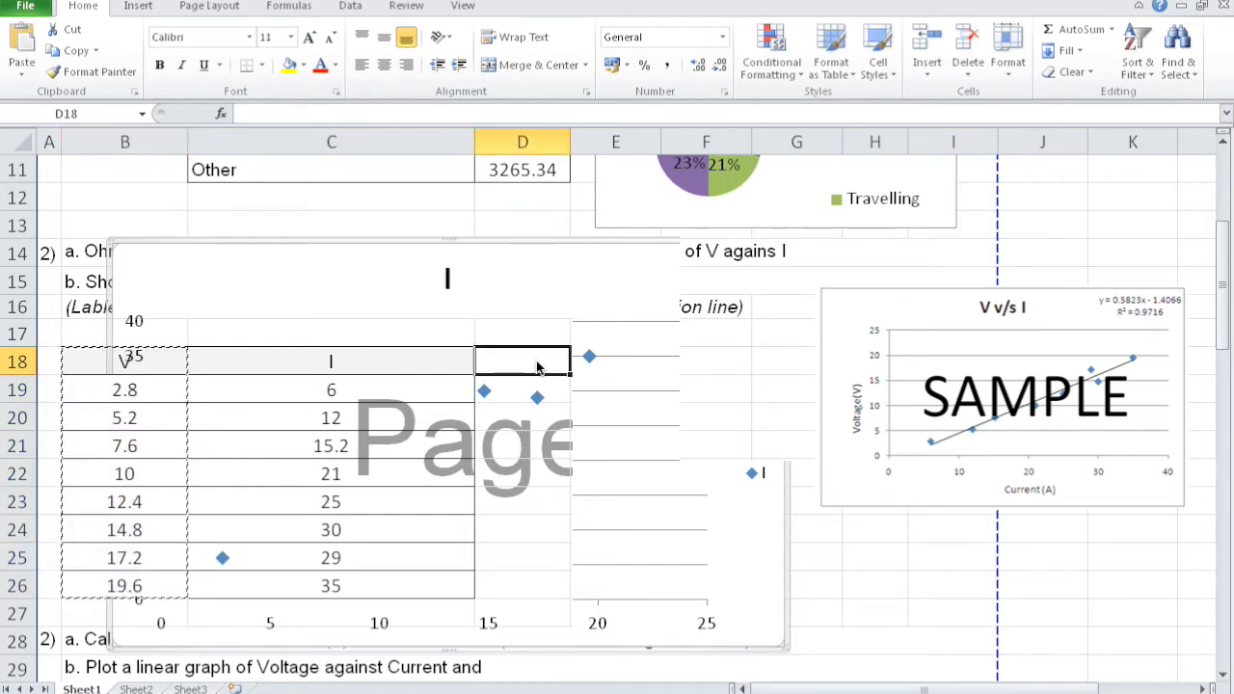
{"action": "key", "text": "ctrl+v"}
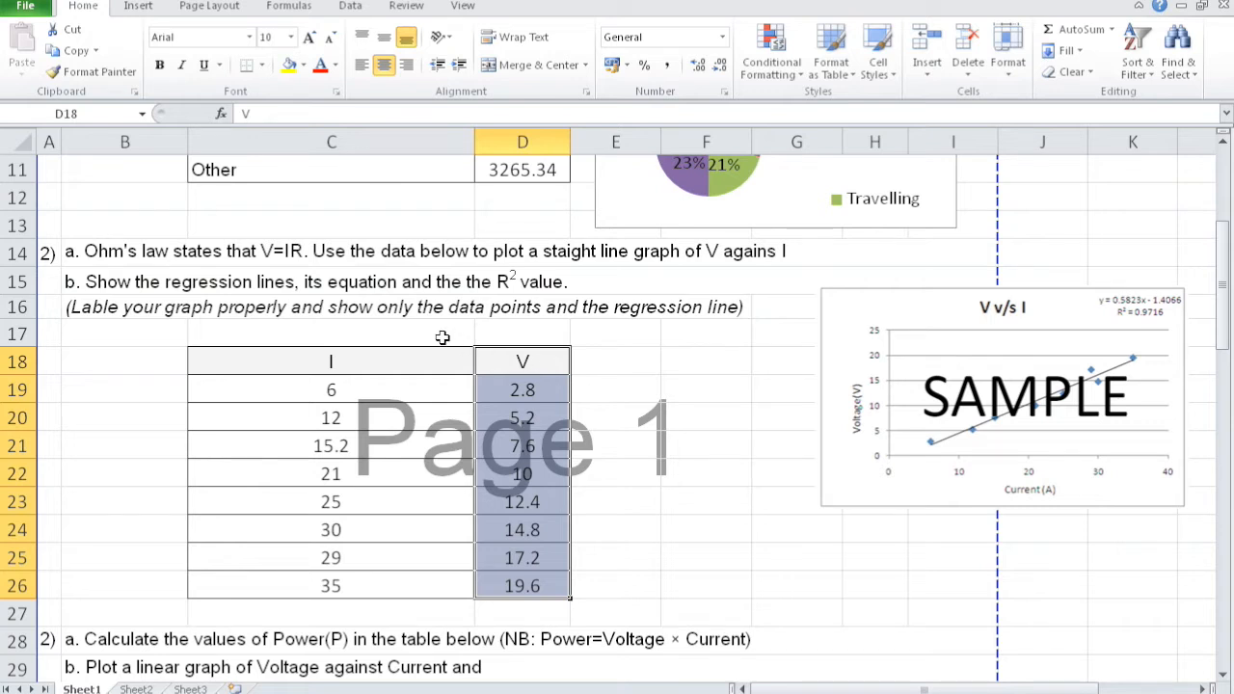
- Insert a markers-only scatter chart from the I and V data in C18:D26 and shift it clear of the SAMPLE picture
{"action": "left_click", "coordinate": [366, 357]}
{"action": "left_click", "coordinate": [518, 360]}
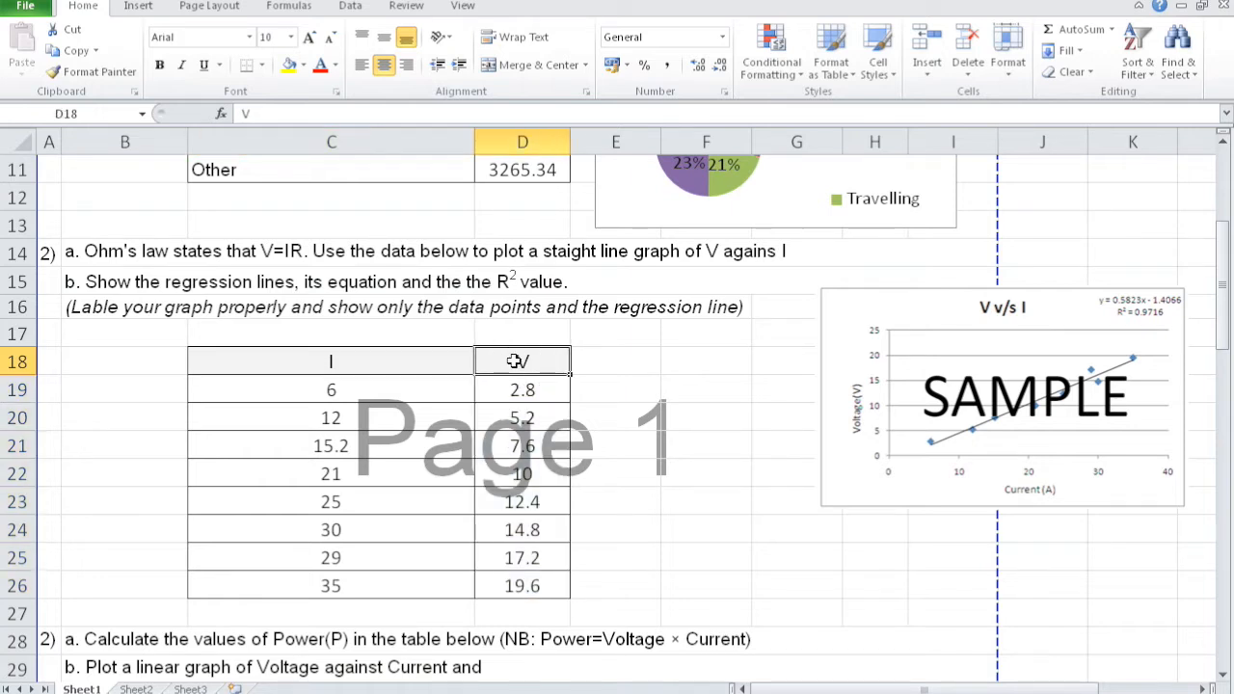
{"action": "left_click_drag", "start_coordinate": [415, 359], "coordinate": [506, 584]}
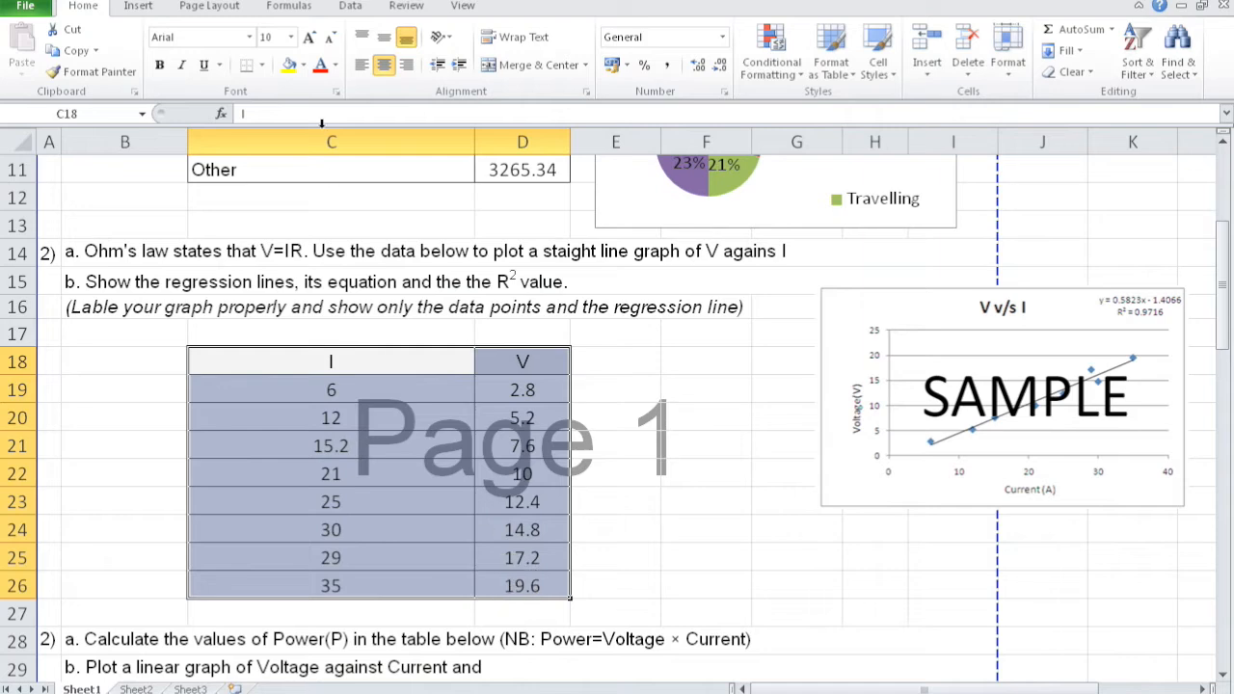
{"action": "left_click", "coordinate": [138, 7]}
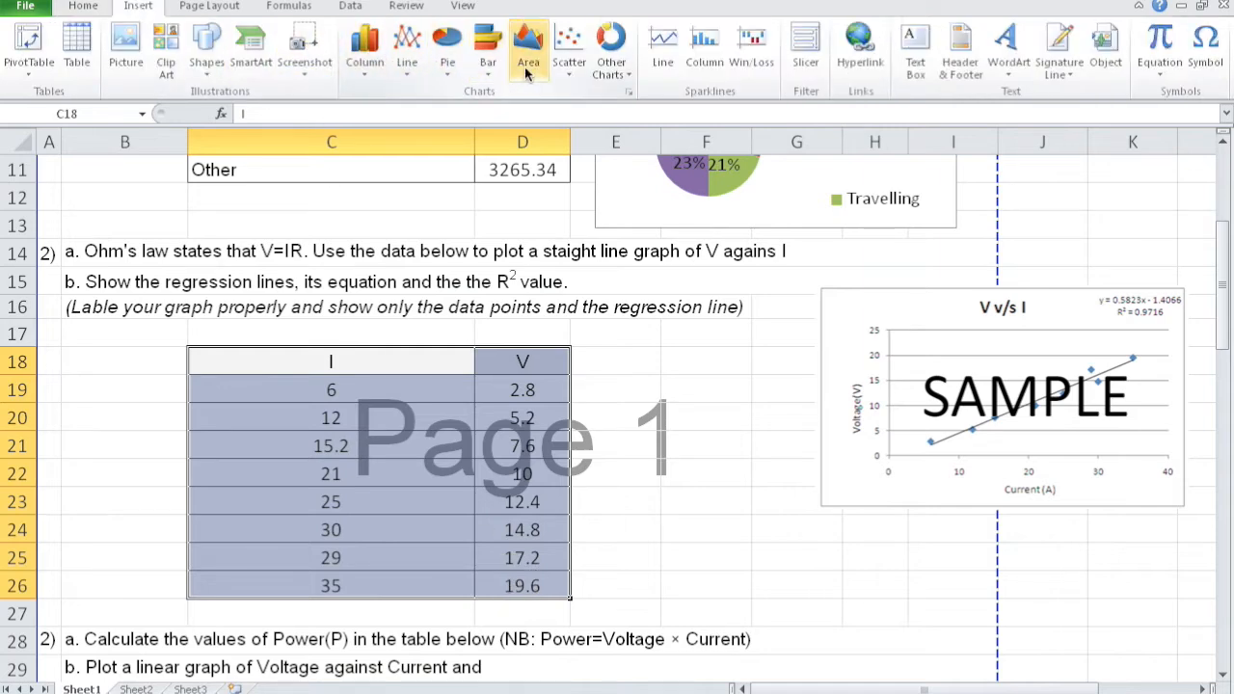
{"action": "left_click", "coordinate": [569, 58]}
{"action": "left_click", "coordinate": [583, 131]}
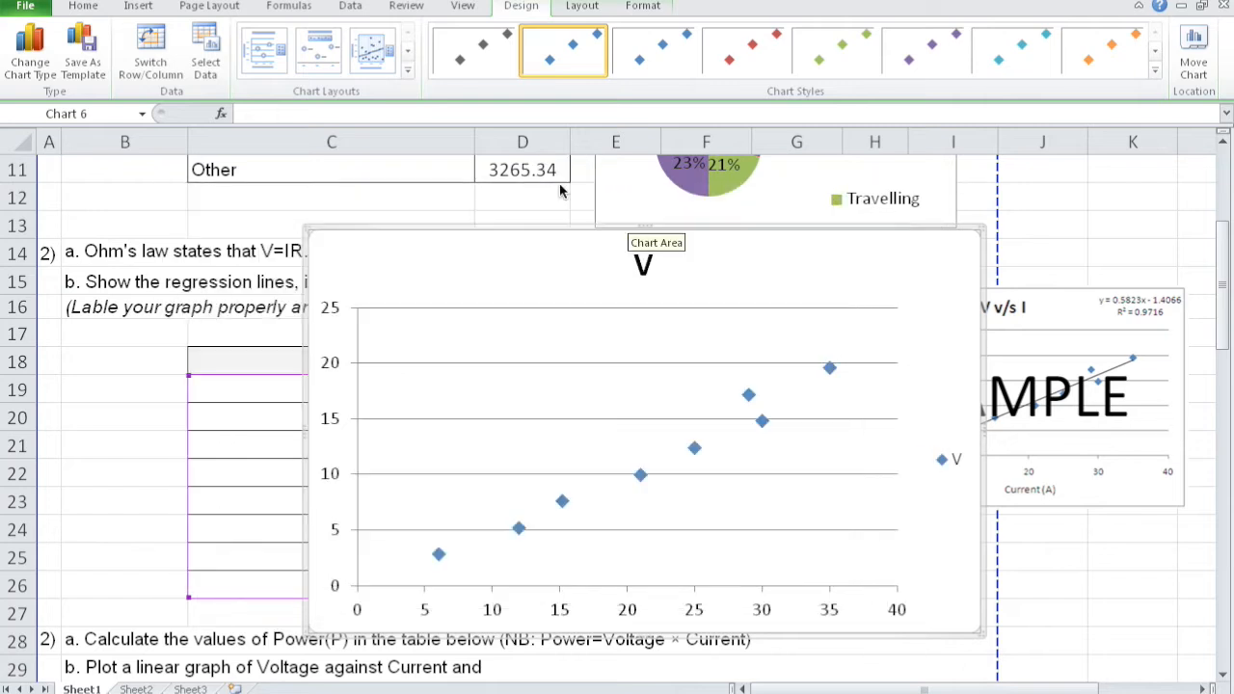
{"action": "left_click_drag", "start_coordinate": [869, 357], "coordinate": [721, 309]}
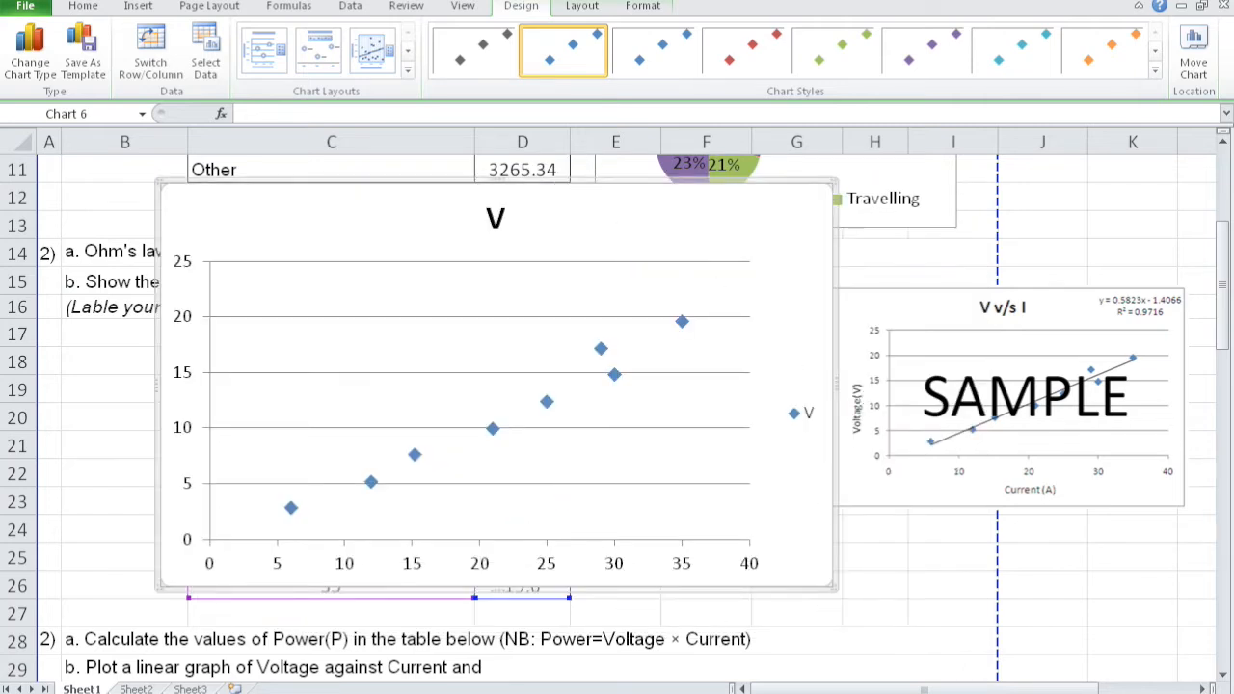
- Shrink the scatter chart's plot area from its left and bottom edges to make room for axis labels
{"action": "left_click", "coordinate": [386, 233]}
{"action": "left_click", "coordinate": [402, 301]}
{"action": "left_click_drag", "start_coordinate": [208, 398], "coordinate": [306, 399]}
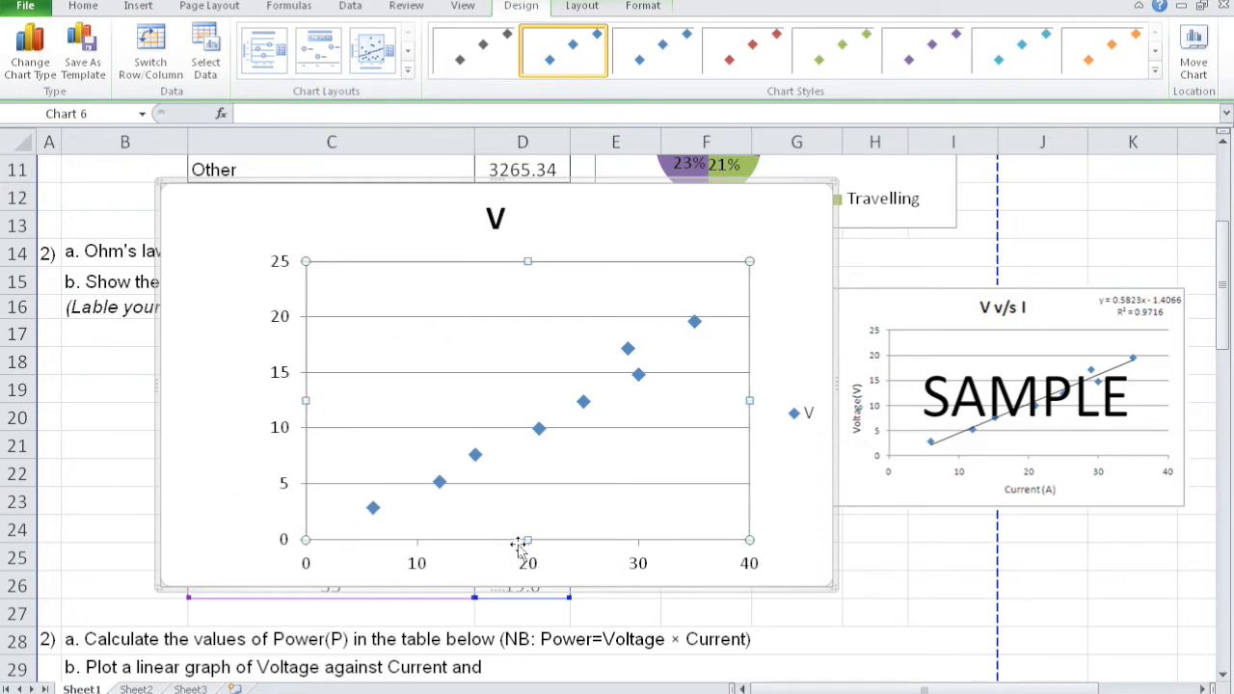
{"action": "left_click_drag", "start_coordinate": [527, 541], "coordinate": [528, 515]}
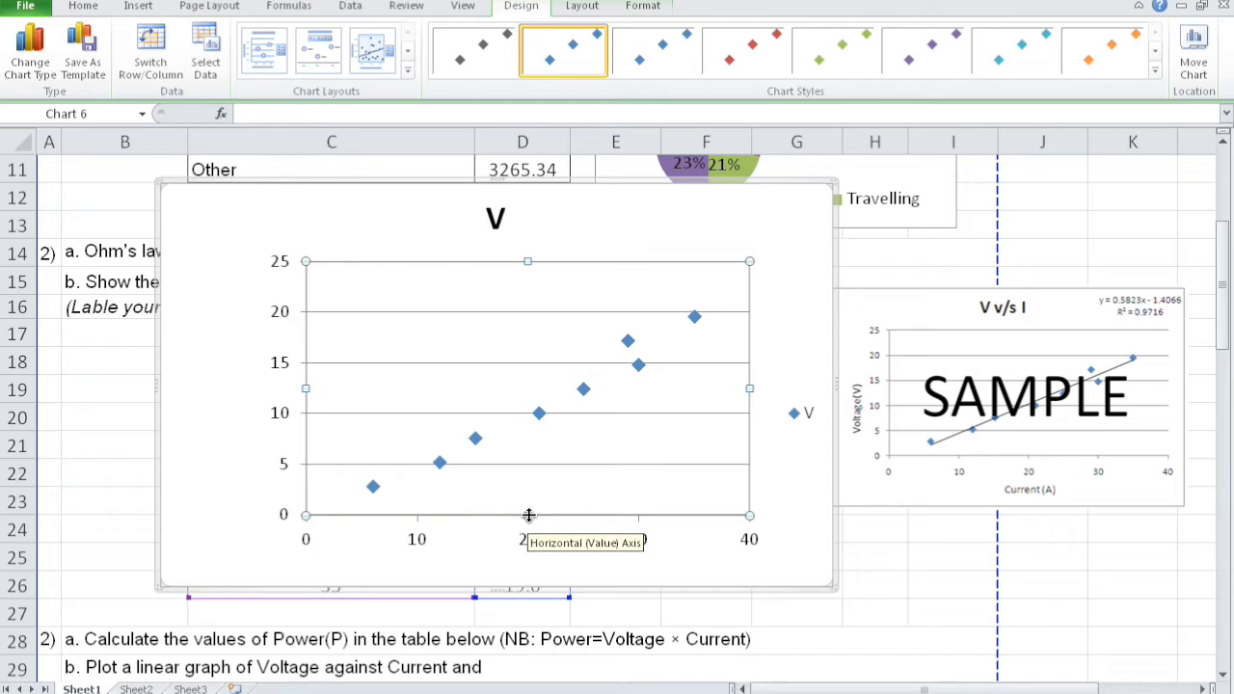
- Add a text box reading "Voltage(V)" beside the chart's vertical axis and shrink it to fit the text
{"action": "left_click", "coordinate": [218, 393]}
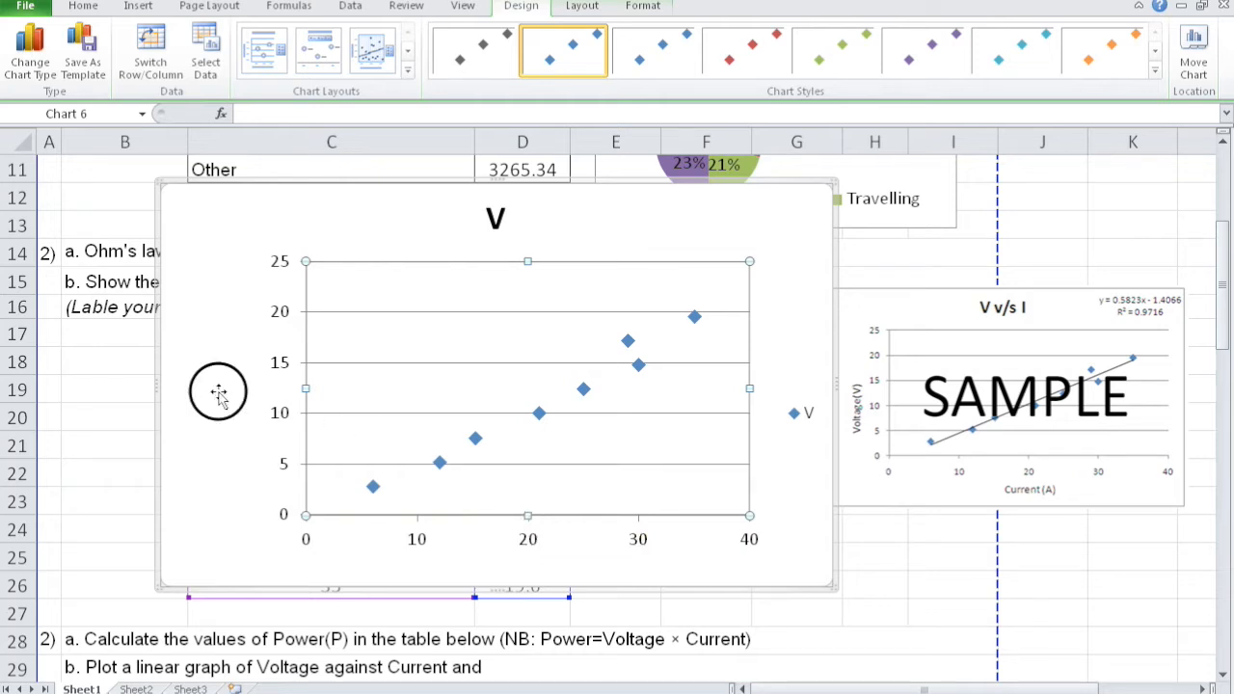
{"action": "left_click", "coordinate": [140, 7]}
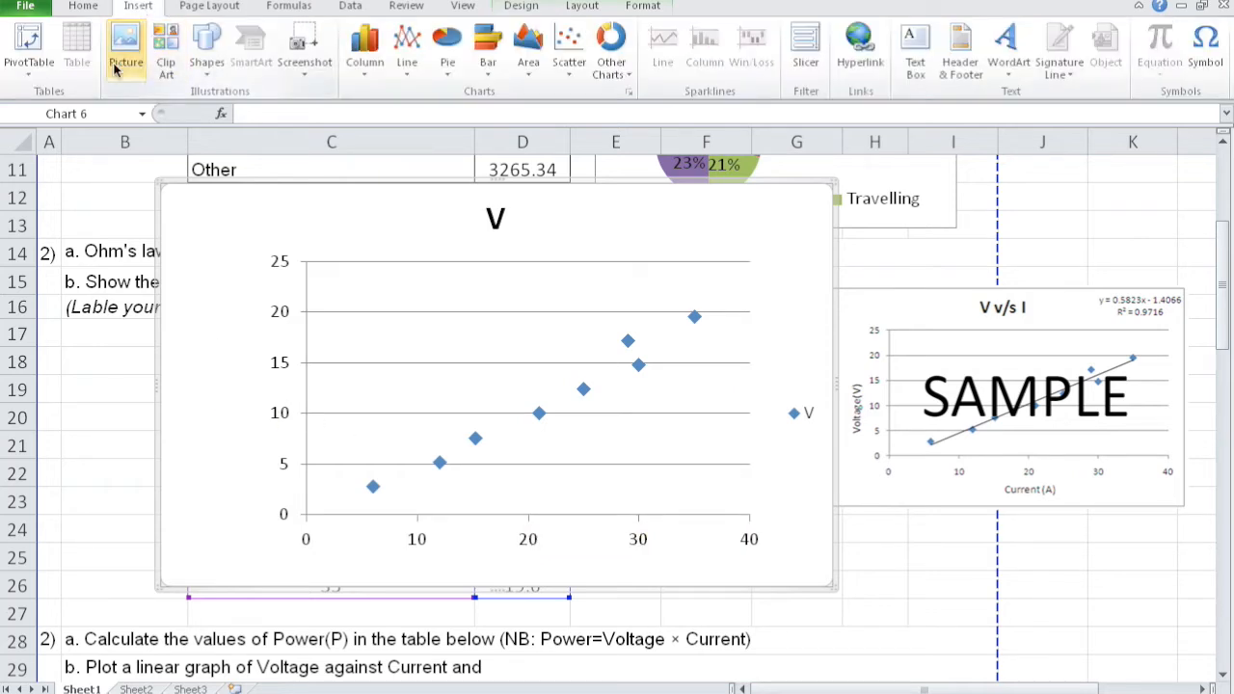
{"action": "left_click", "coordinate": [915, 60]}
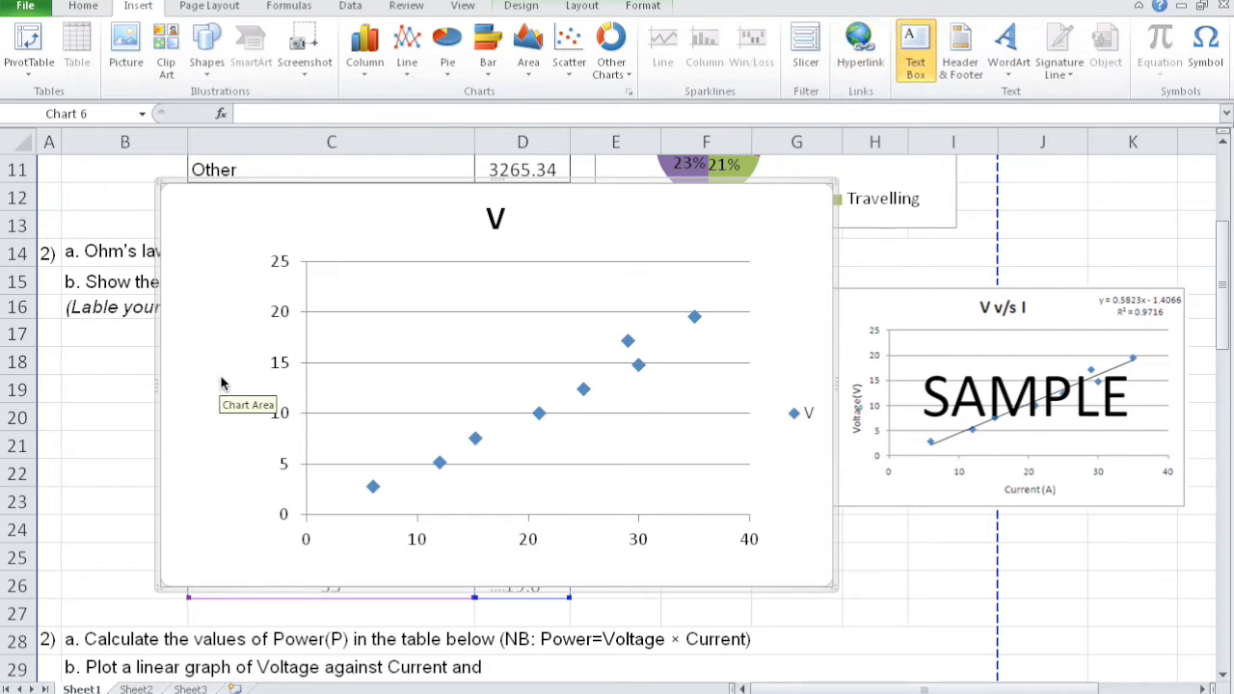
{"action": "left_click_drag", "start_coordinate": [225, 388], "coordinate": [361, 523]}
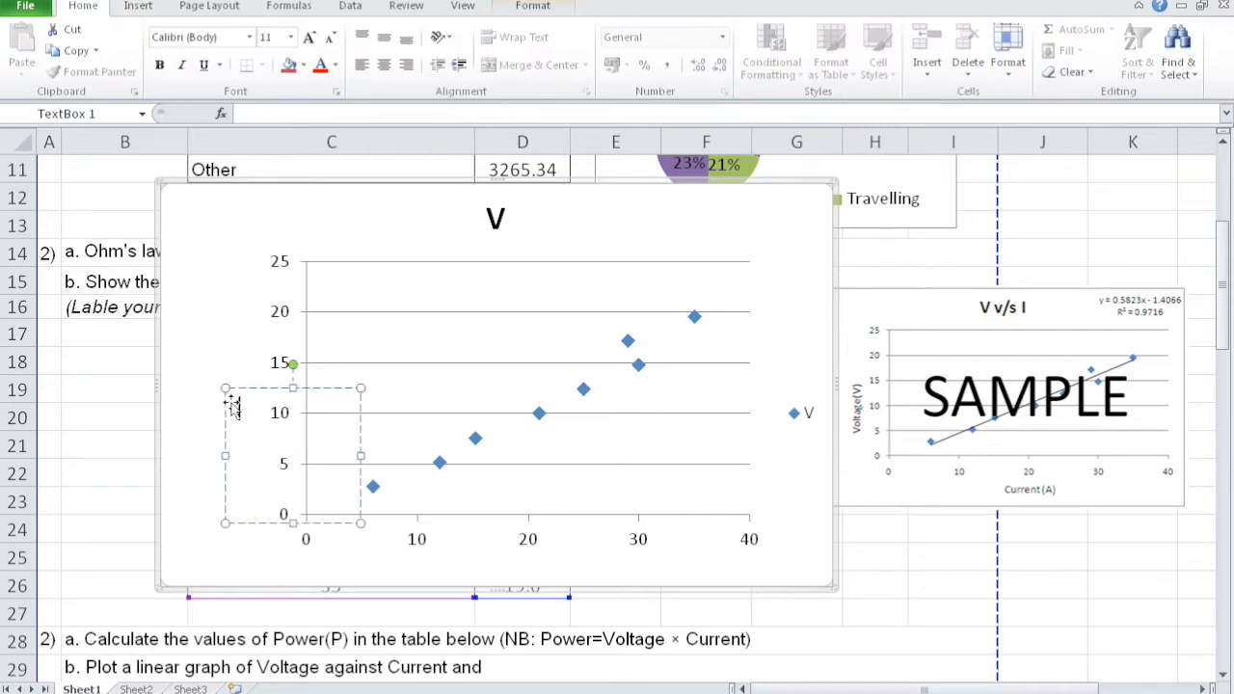
{"action": "type", "text": "Voltage"}
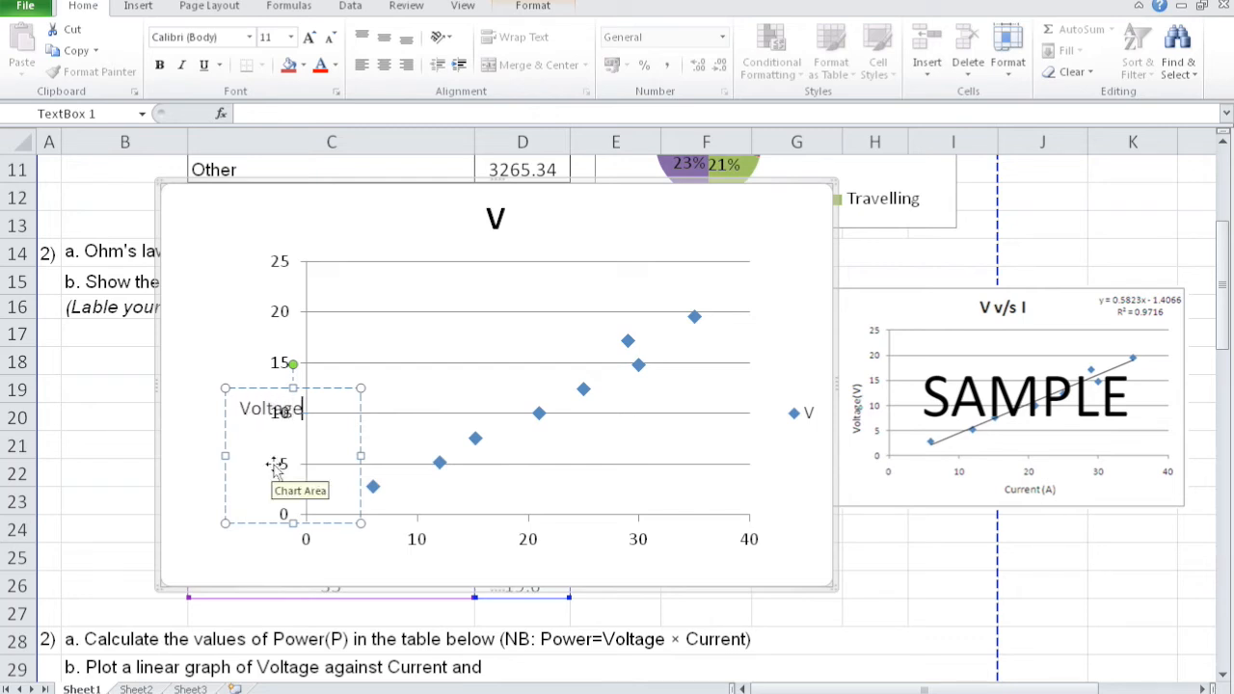
{"action": "type", "text": "(V)"}
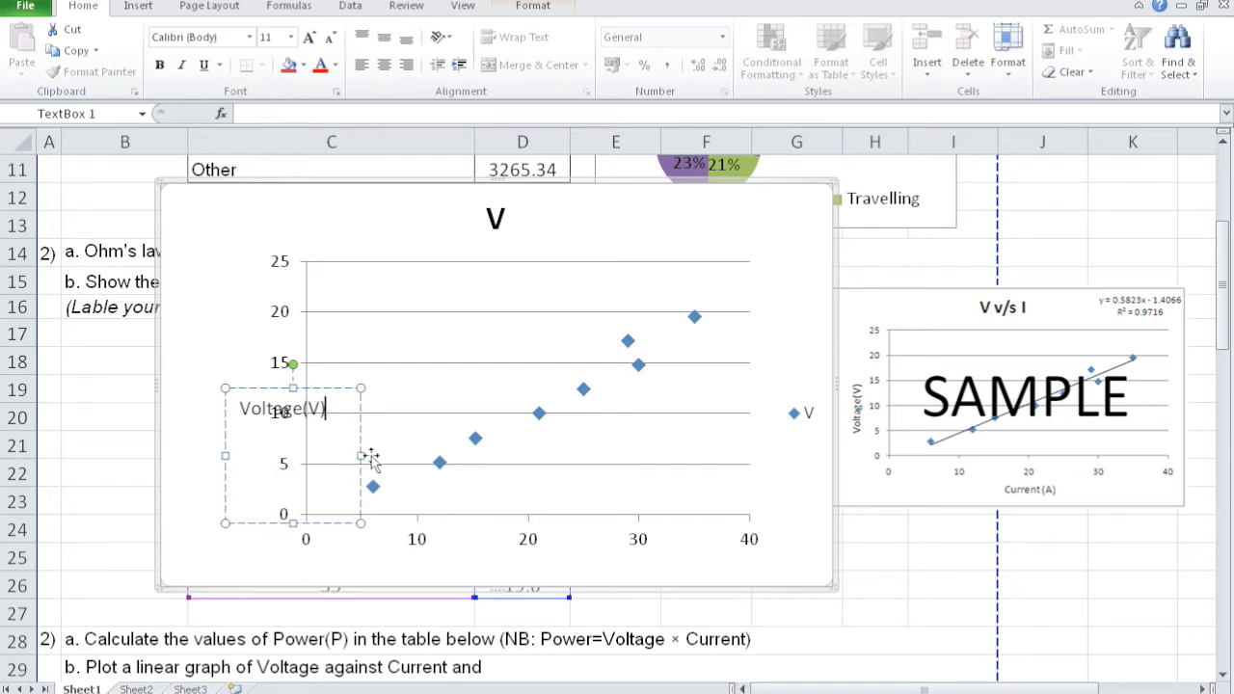
{"action": "left_click_drag", "start_coordinate": [360, 523], "coordinate": [350, 442]}
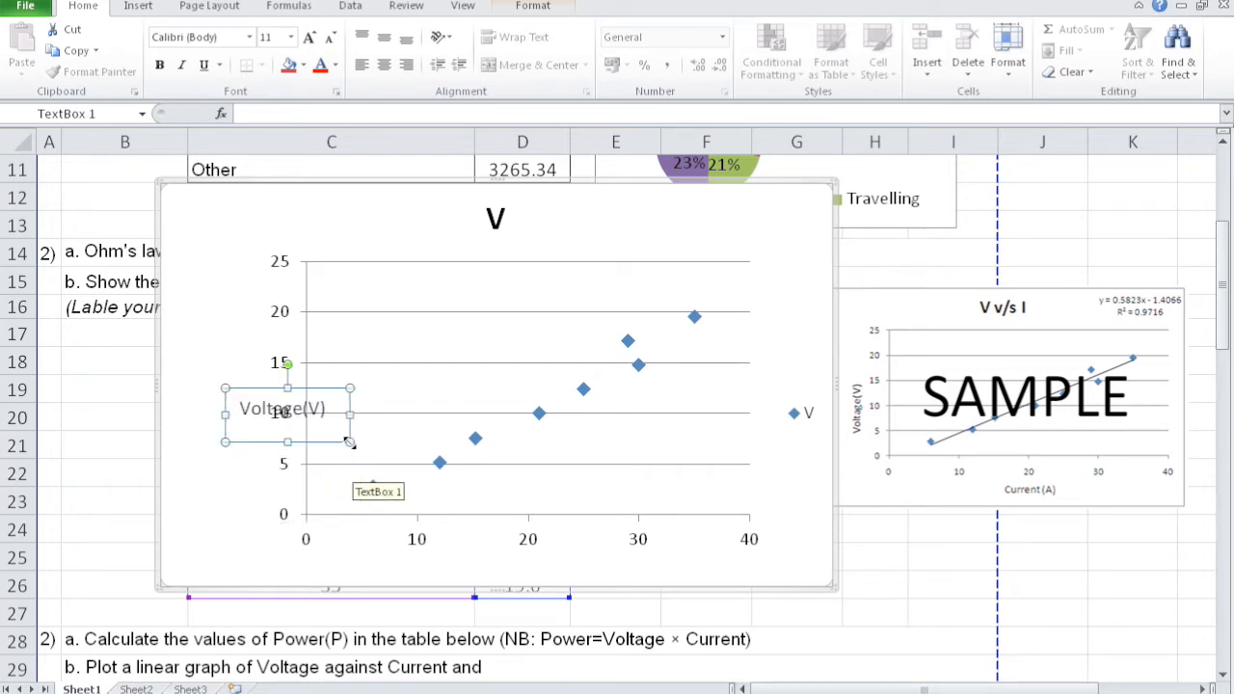
- Rotate the "Voltage(V)" text box to read vertically alongside the chart's vertical axis
{"action": "left_click", "coordinate": [288, 364]}
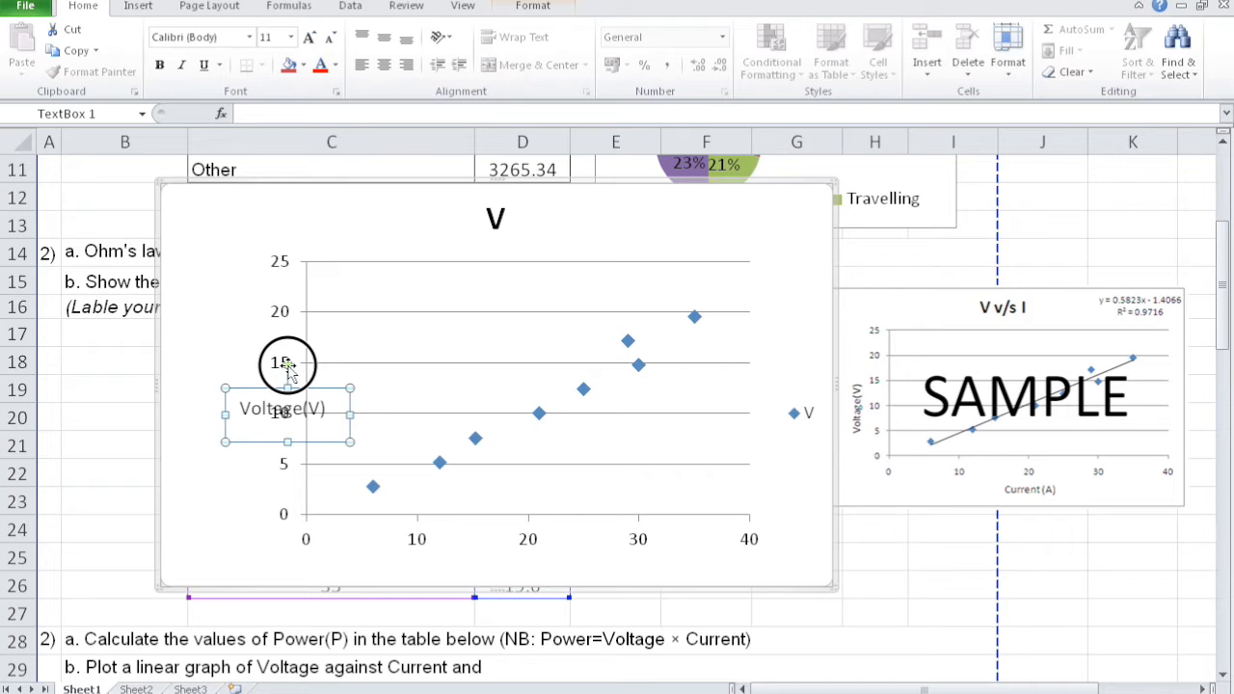
{"action": "left_click_drag", "start_coordinate": [287, 364], "coordinate": [202, 403]}
{"action": "left_click", "coordinate": [340, 439]}
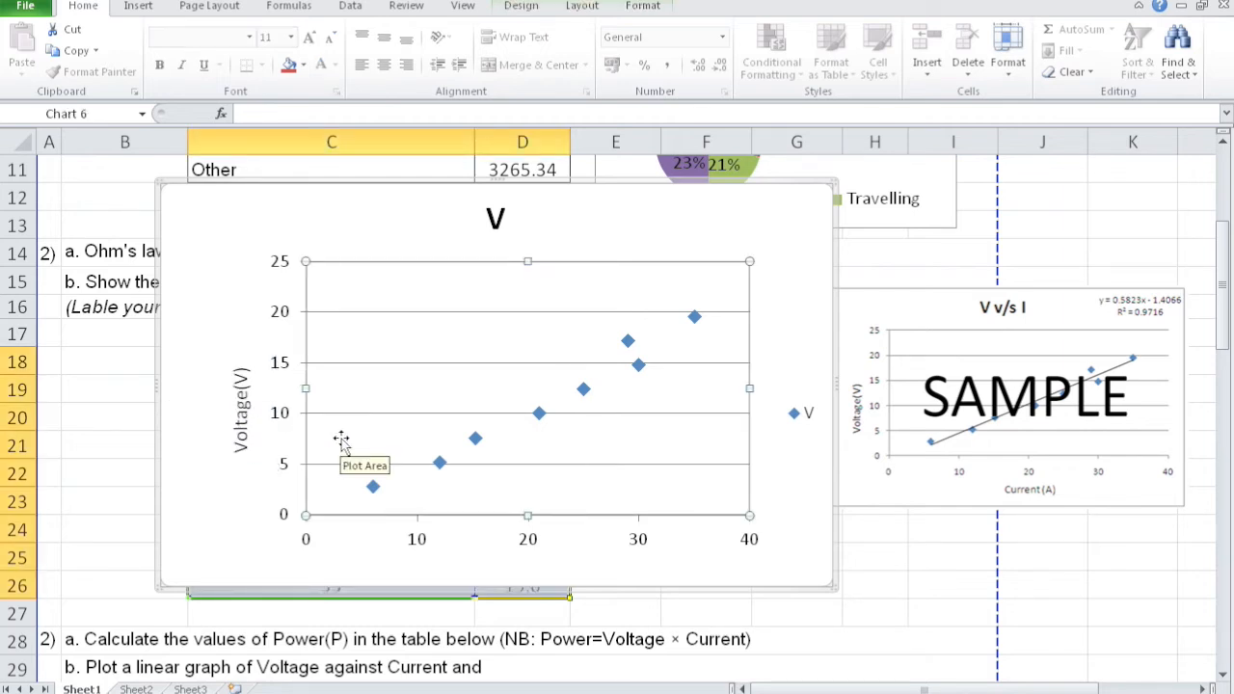
- Add a text box reading "Current (A)", shrink it to fit the text and place it centred below the horizontal axis
{"action": "left_click", "coordinate": [562, 538]}
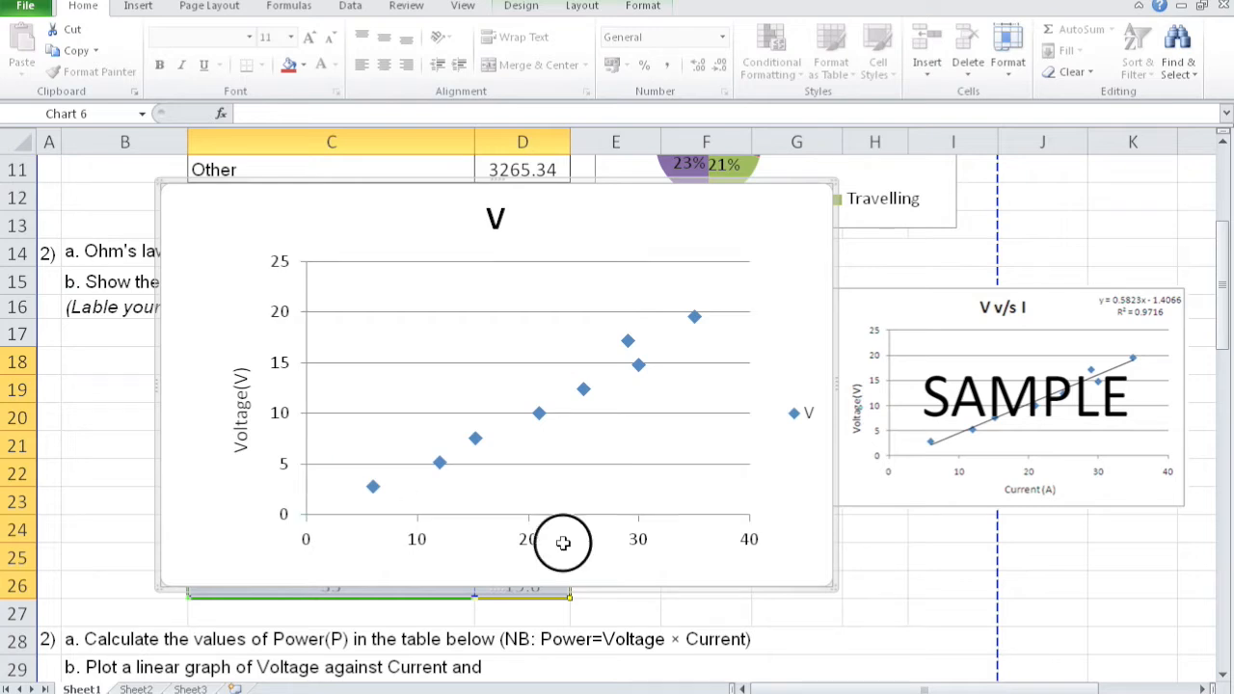
{"action": "left_click", "coordinate": [140, 8]}
{"action": "left_click", "coordinate": [915, 53]}
{"action": "left_click", "coordinate": [454, 563]}
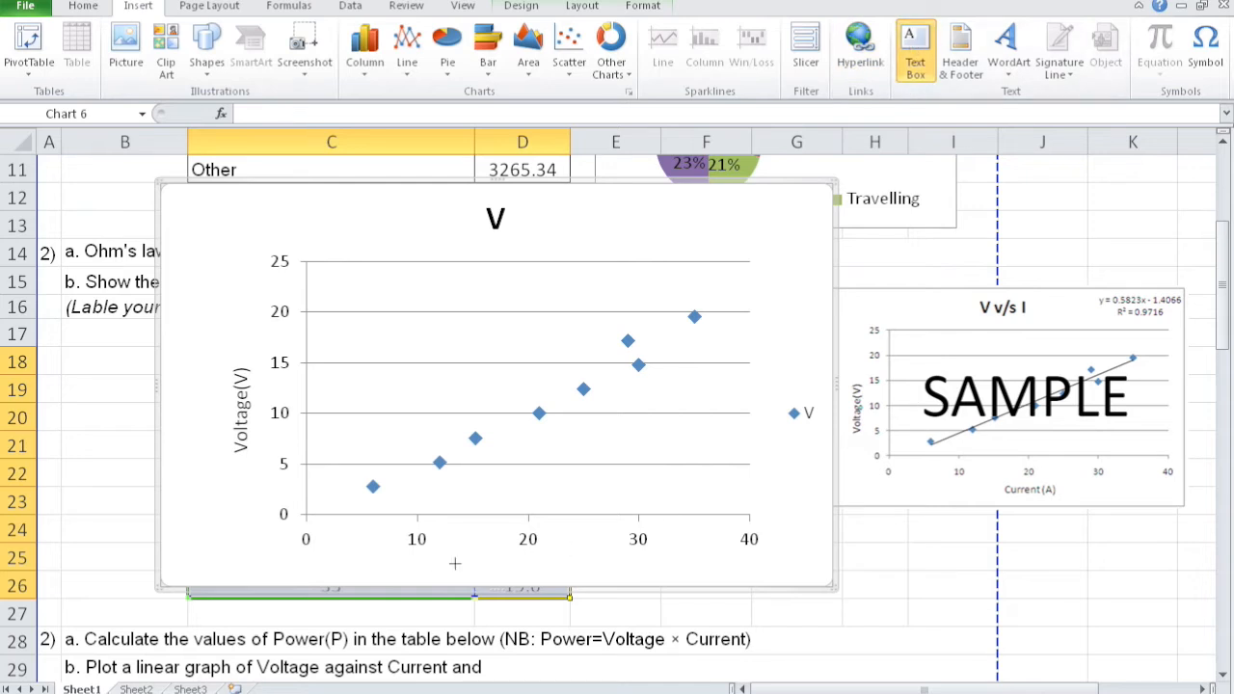
{"action": "type", "text": "Current (A)"}
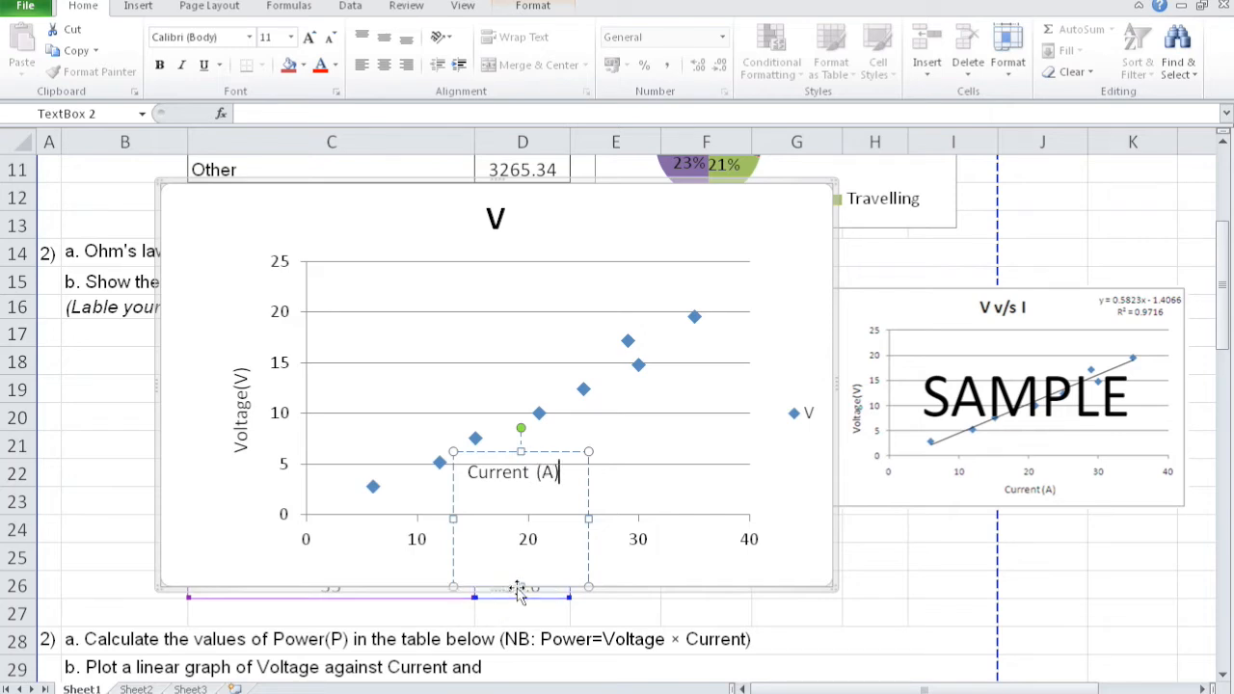
{"action": "left_click_drag", "start_coordinate": [591, 585], "coordinate": [593, 494]}
{"action": "left_click_drag", "start_coordinate": [560, 451], "coordinate": [554, 546]}
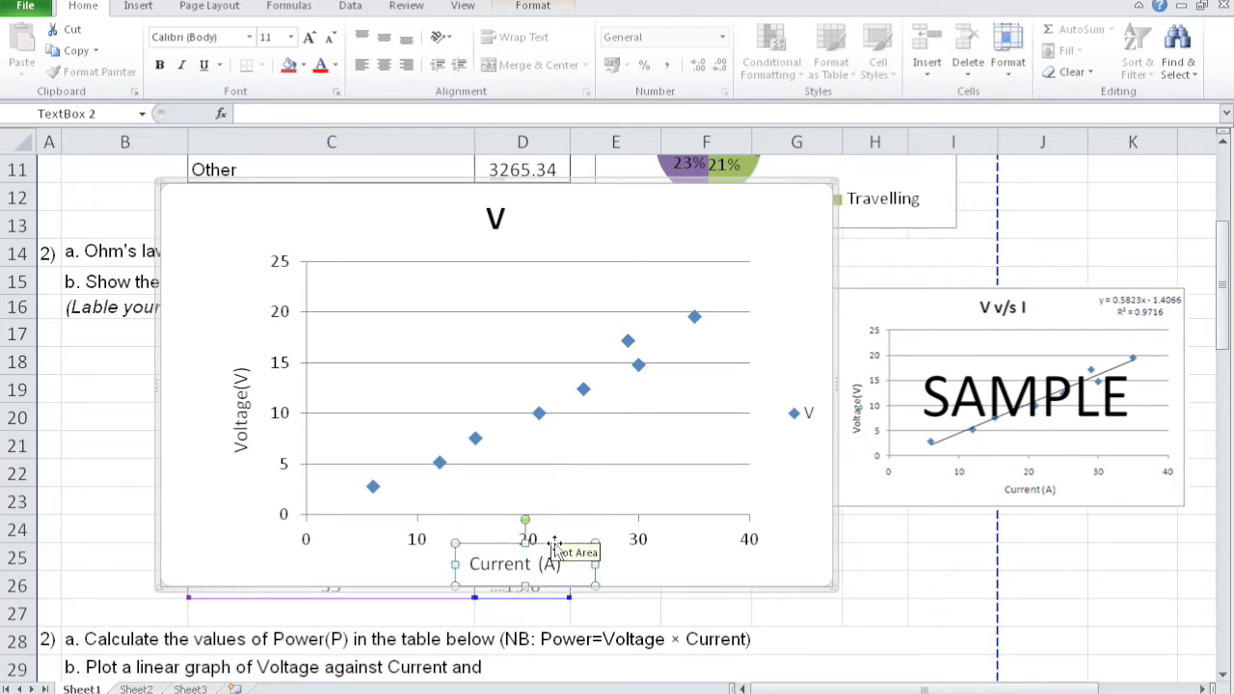
{"action": "left_click", "coordinate": [636, 559]}
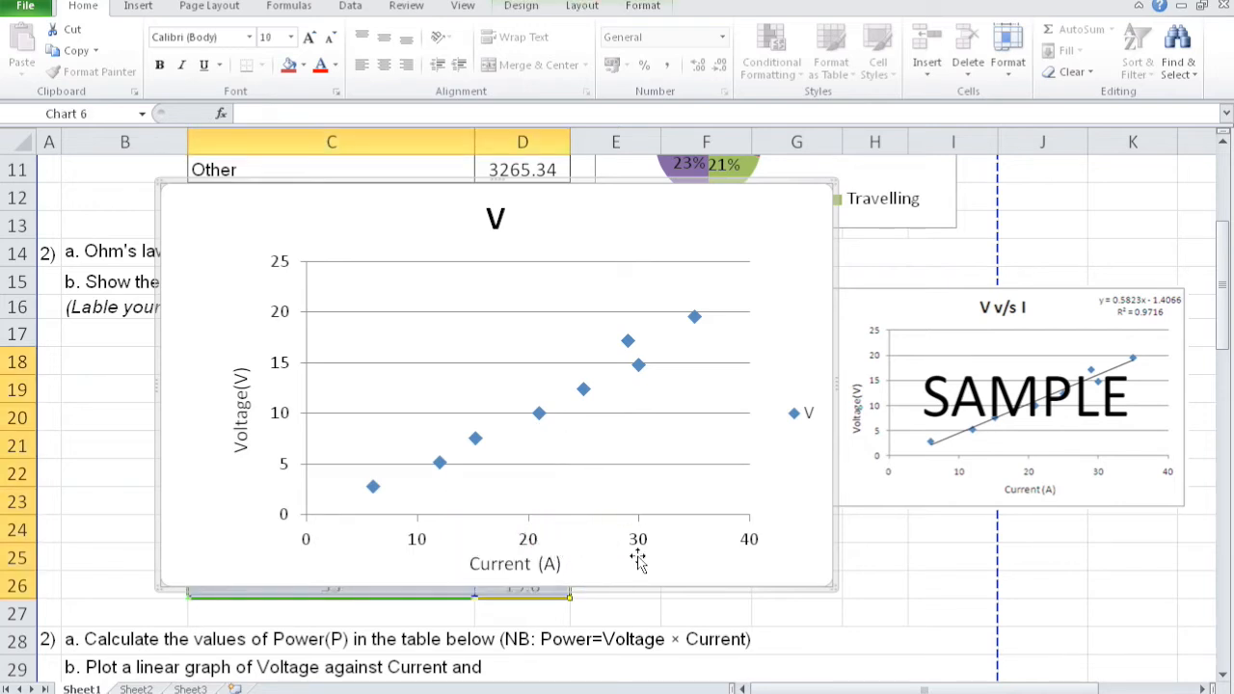
- Delete the scatter chart's legend and set its major gridlines to no line
{"action": "left_click", "coordinate": [801, 420]}
{"action": "key", "text": "Delete"}
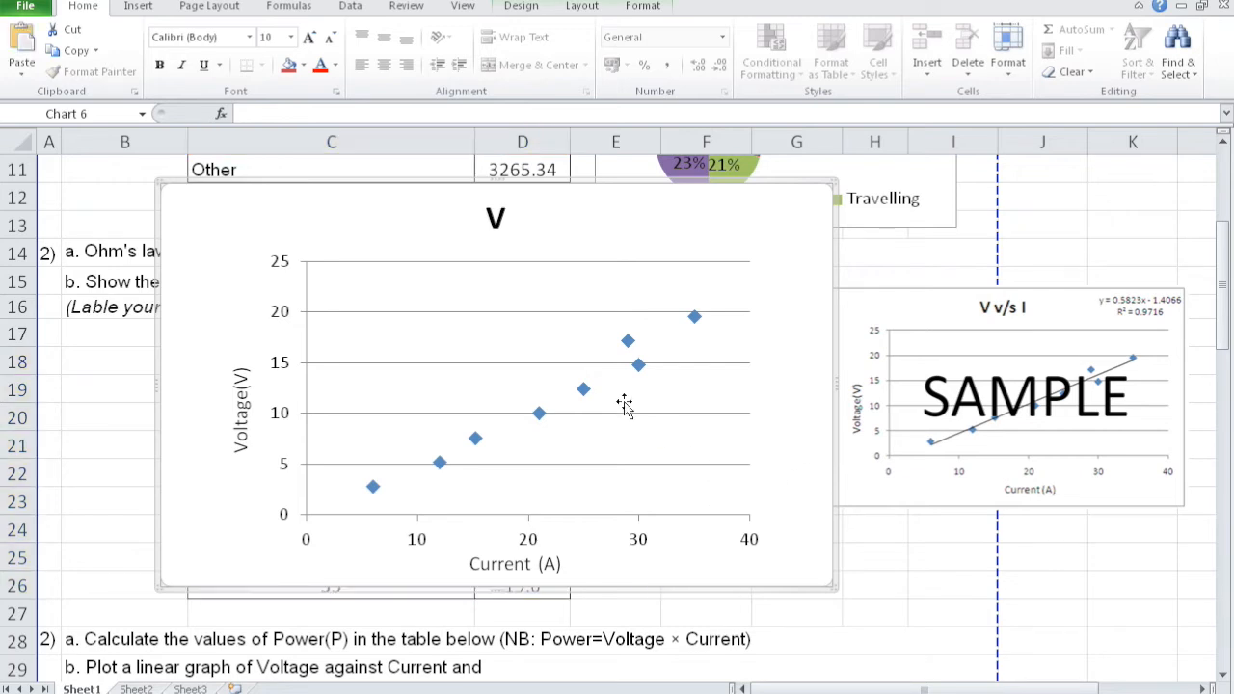
{"action": "double_click", "coordinate": [533, 312]}
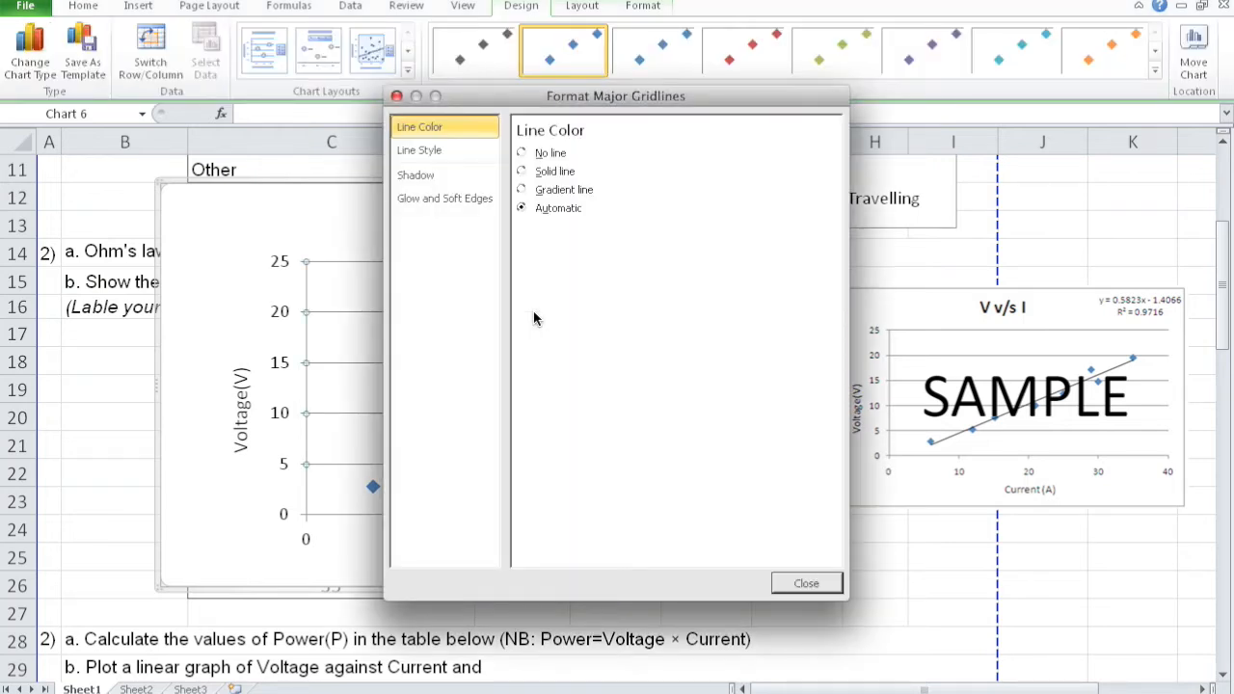
{"action": "left_click", "coordinate": [522, 153]}
{"action": "left_click_drag", "start_coordinate": [603, 97], "coordinate": [907, 115]}
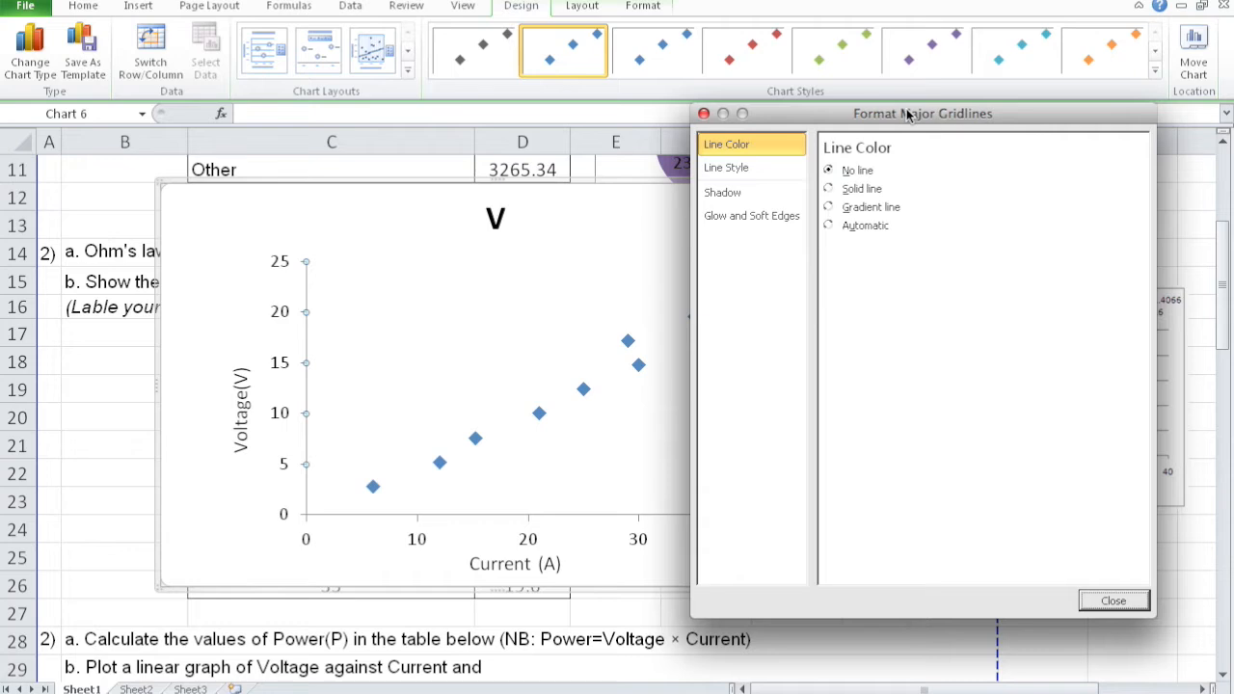
- Change the scatter chart's title to "V v/s I" and close the title formatting dialog
{"action": "left_click", "coordinate": [498, 205]}
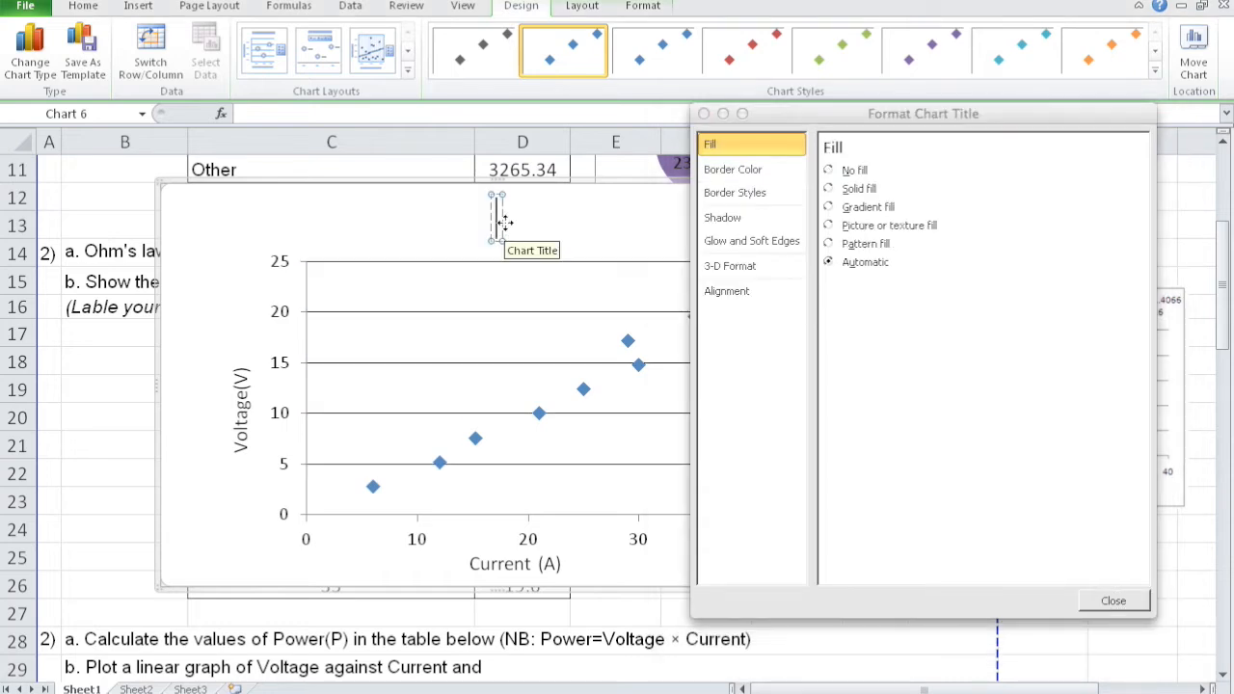
{"action": "left_click_drag", "start_coordinate": [815, 111], "coordinate": [825, 390]}
{"action": "left_click", "coordinate": [731, 498]}
{"action": "left_click", "coordinate": [509, 219]}
{"action": "type", "text": "v"}
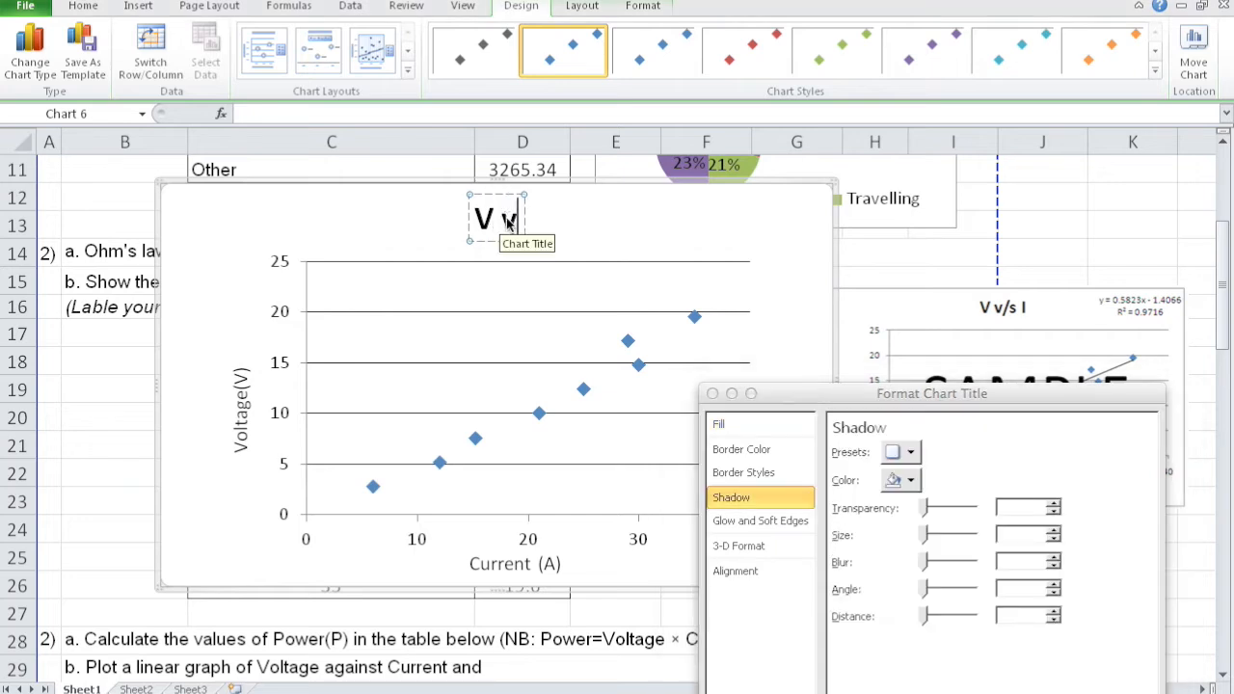
{"action": "type", "text": "/s"}
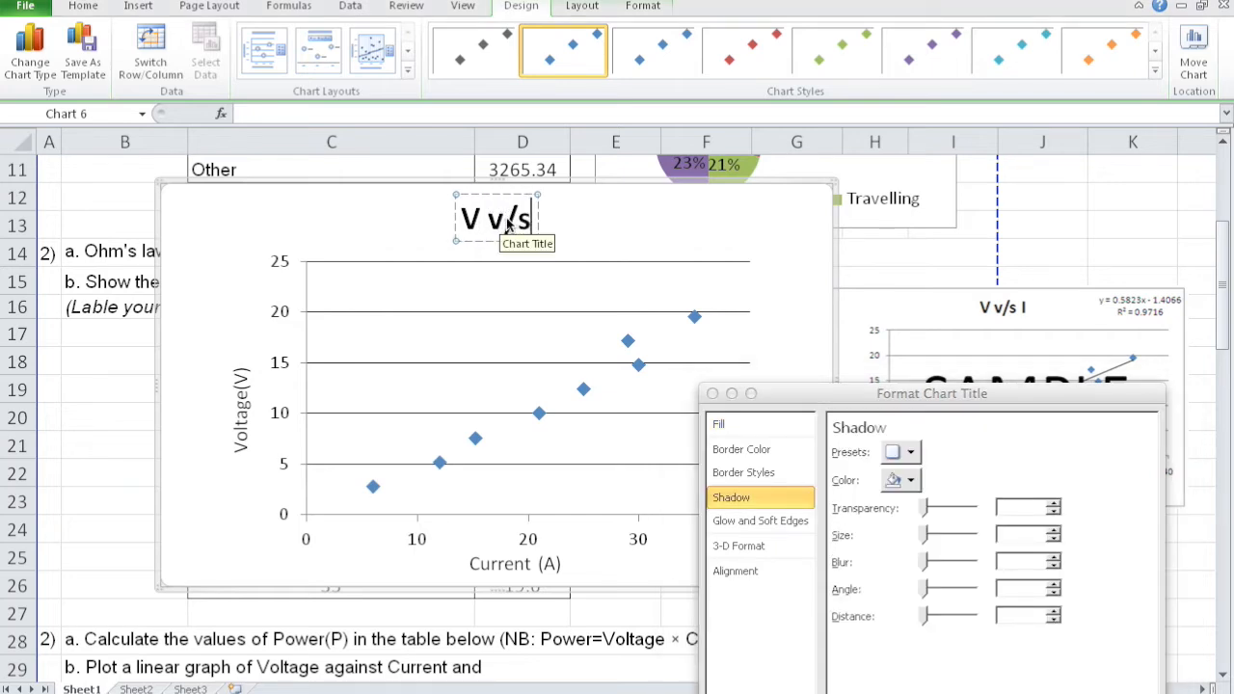
{"action": "type", "text": " I"}
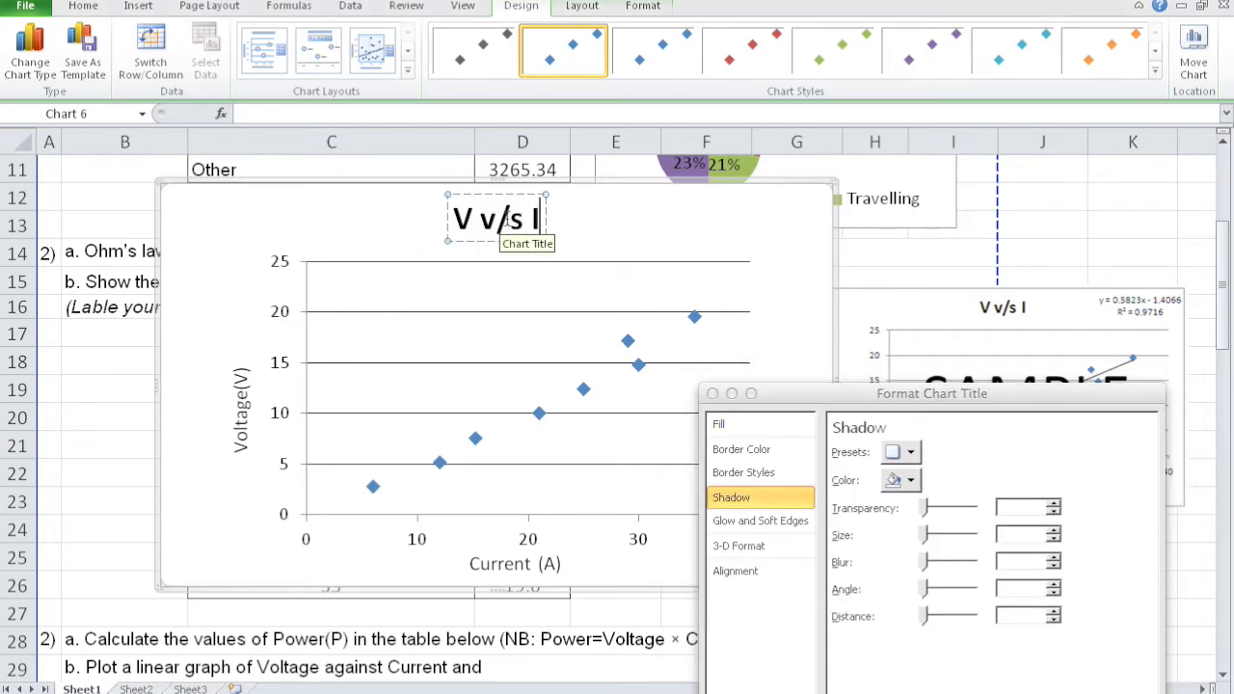
{"action": "left_click", "coordinate": [604, 234]}
{"action": "left_click_drag", "start_coordinate": [826, 384], "coordinate": [511, 376]}
{"action": "left_click", "coordinate": [393, 375]}
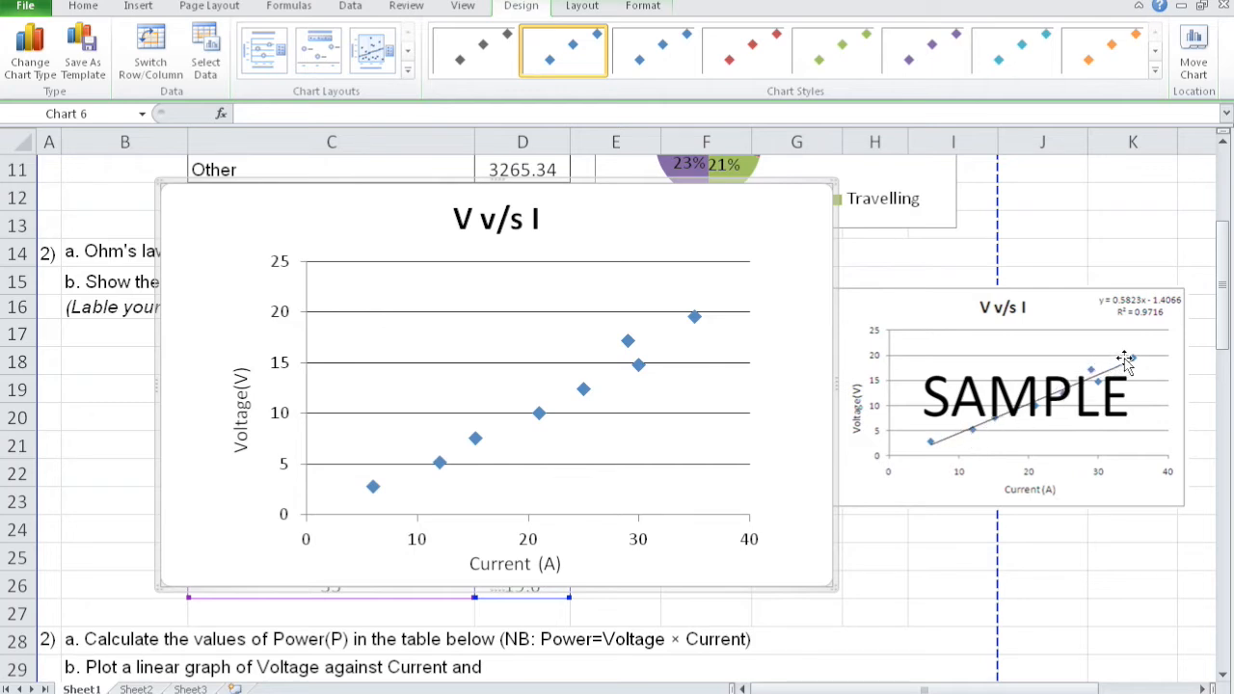
- Add a linear trendline to the V data series and move its formatting dialog clear of the chart
{"action": "mouse_move", "coordinate": [702, 322]}
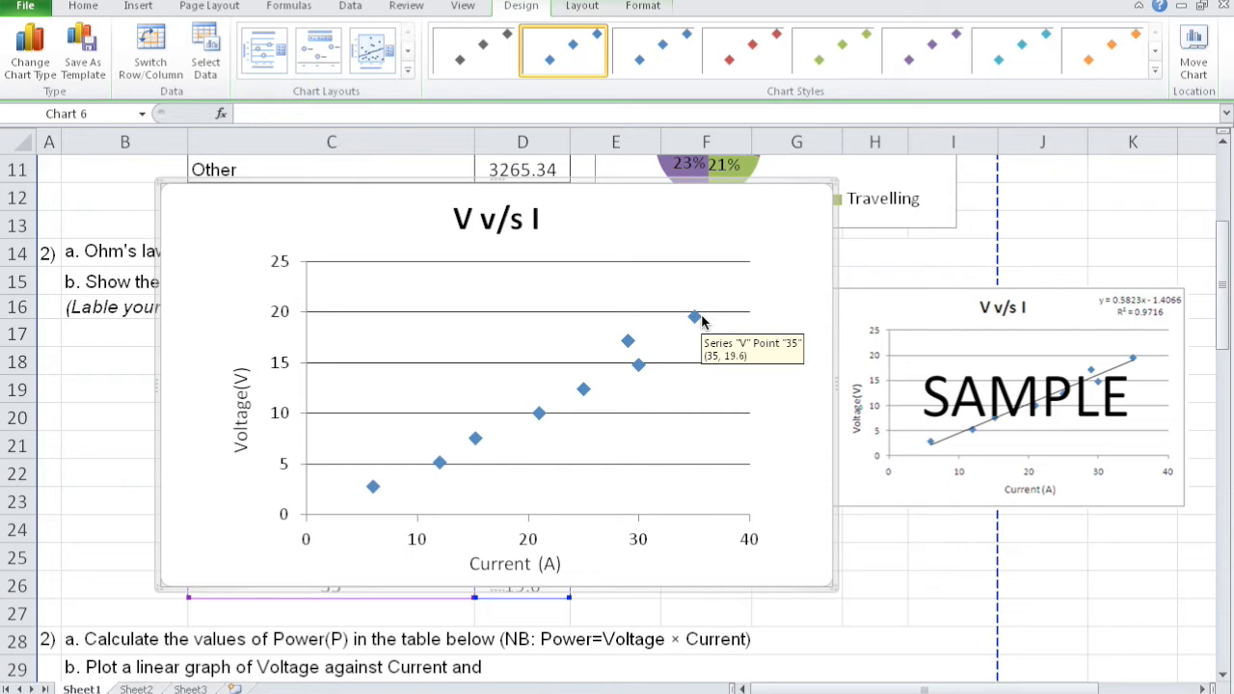
{"action": "right_click", "coordinate": [472, 294]}
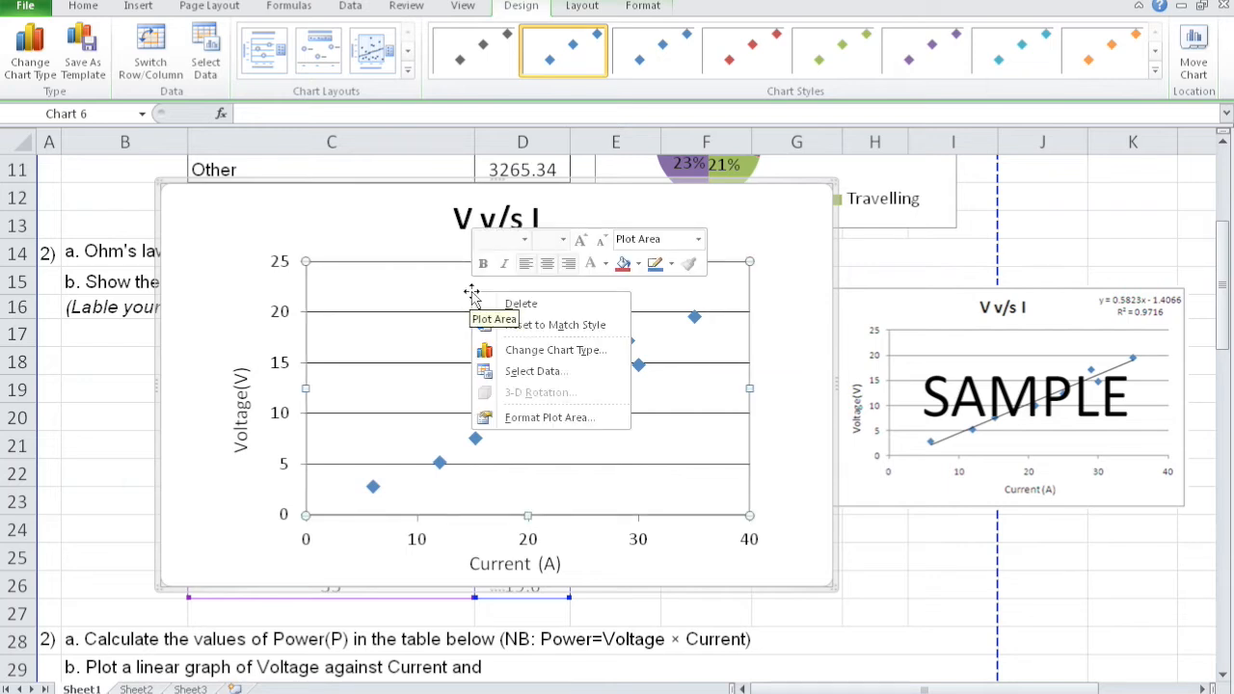
{"action": "right_click", "coordinate": [697, 321]}
{"action": "right_click", "coordinate": [696, 321]}
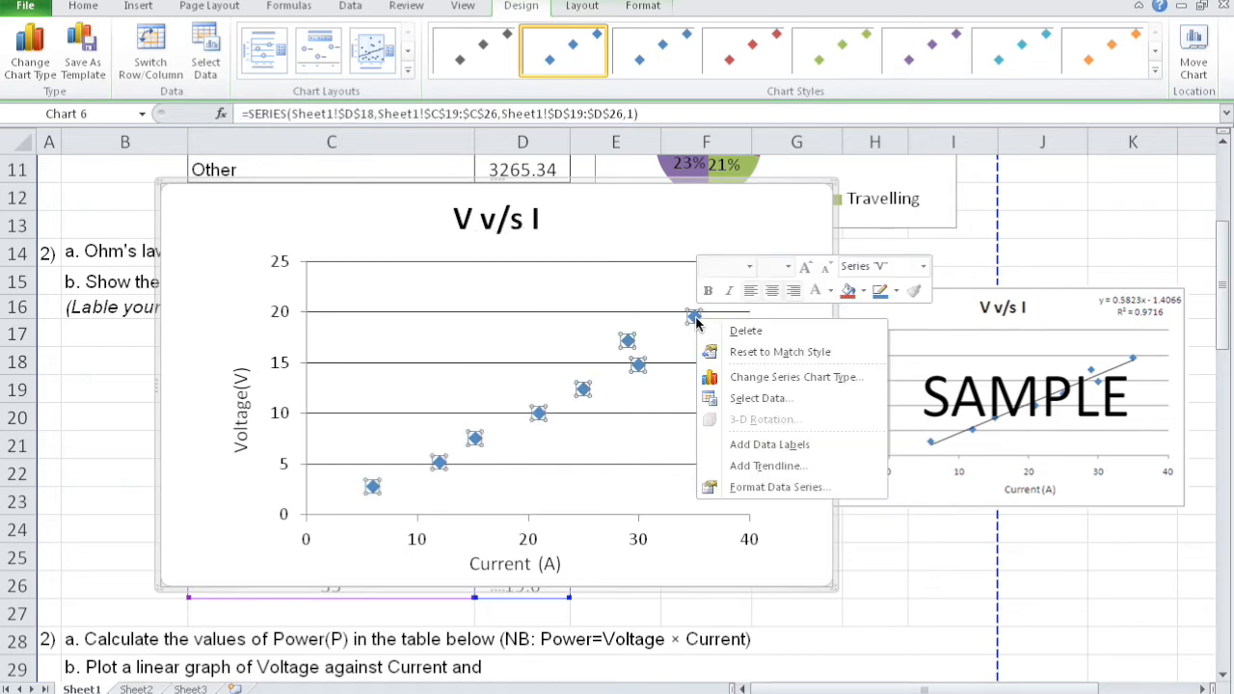
{"action": "left_click", "coordinate": [768, 467]}
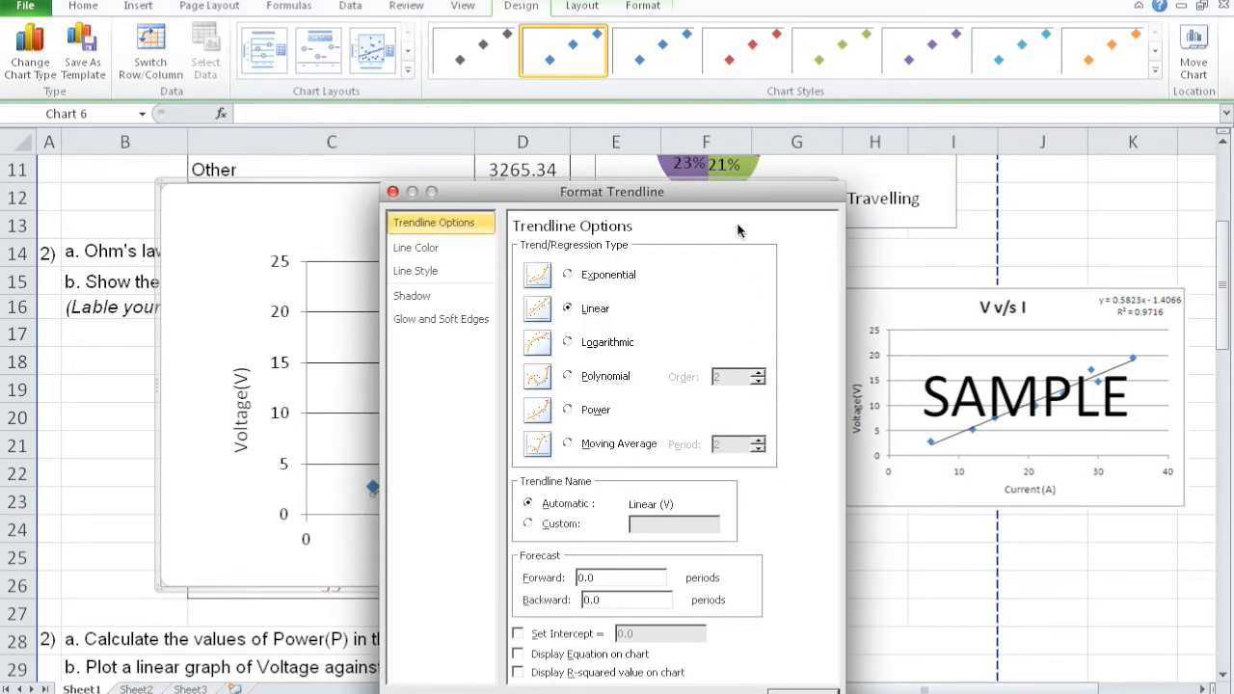
{"action": "left_click_drag", "start_coordinate": [728, 196], "coordinate": [1082, 93]}
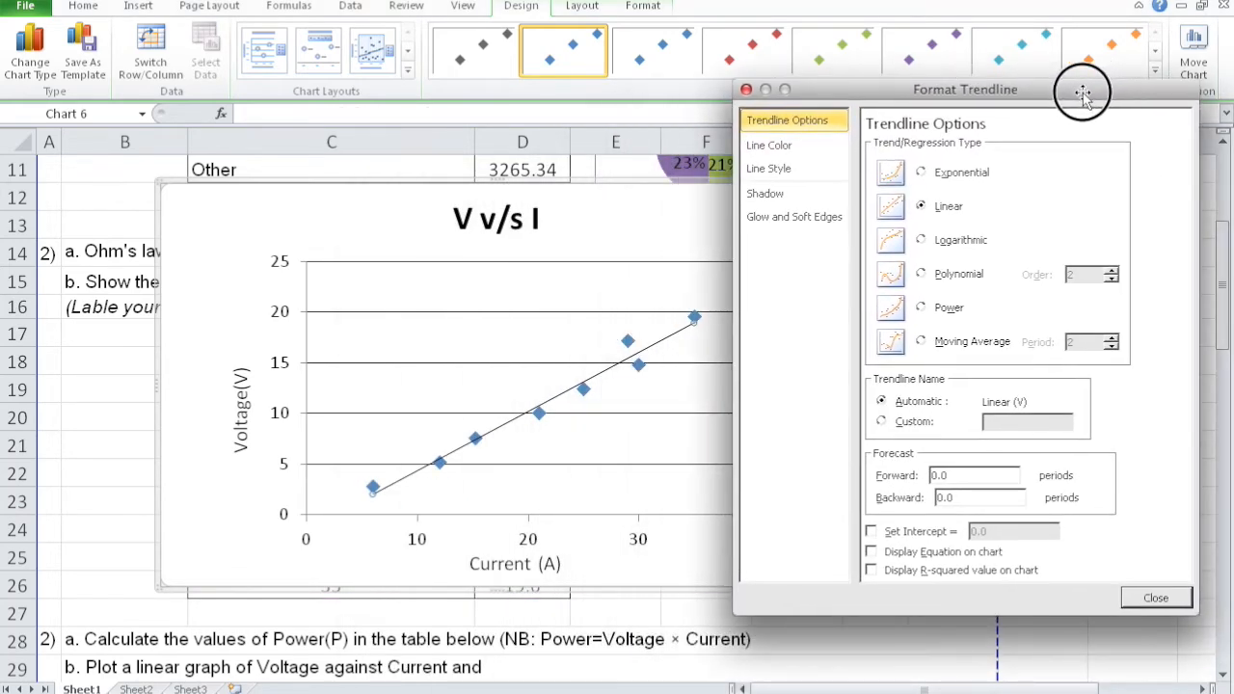
- Try the exponential, logarithmic, polynomial, power and moving average trendline types, and return the trendline to linear
{"action": "left_click", "coordinate": [921, 172]}
{"action": "left_click", "coordinate": [920, 241]}
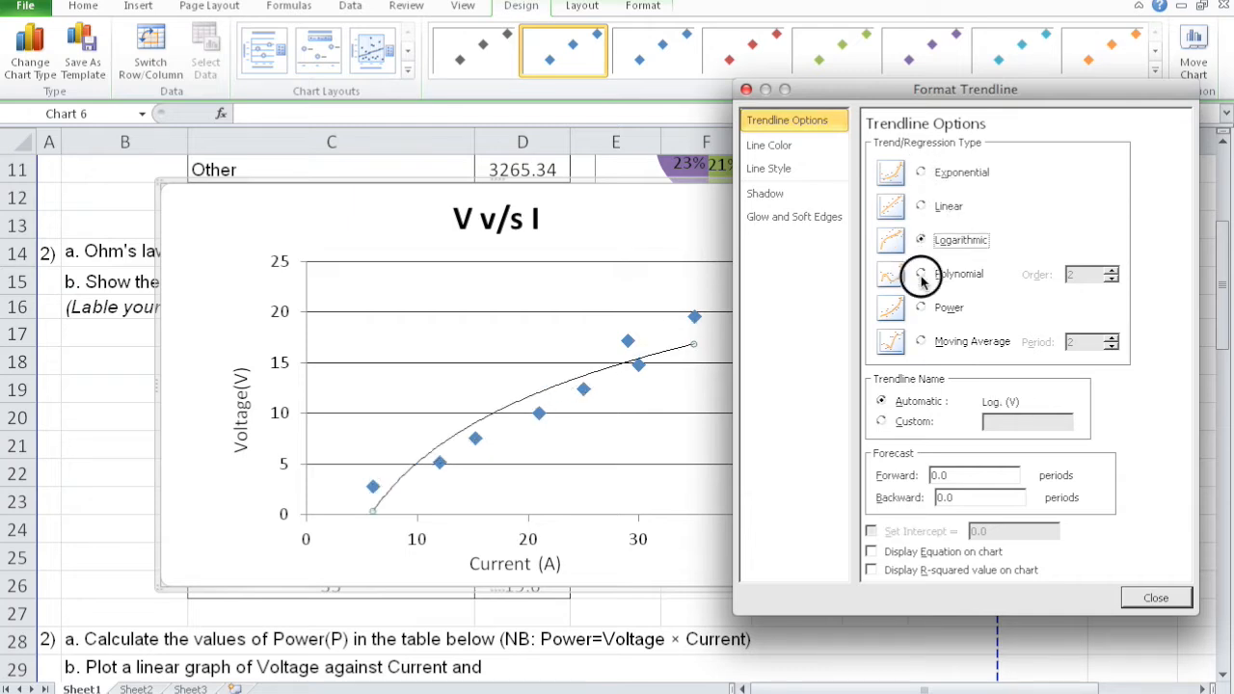
{"action": "left_click", "coordinate": [922, 276]}
{"action": "left_click", "coordinate": [921, 308]}
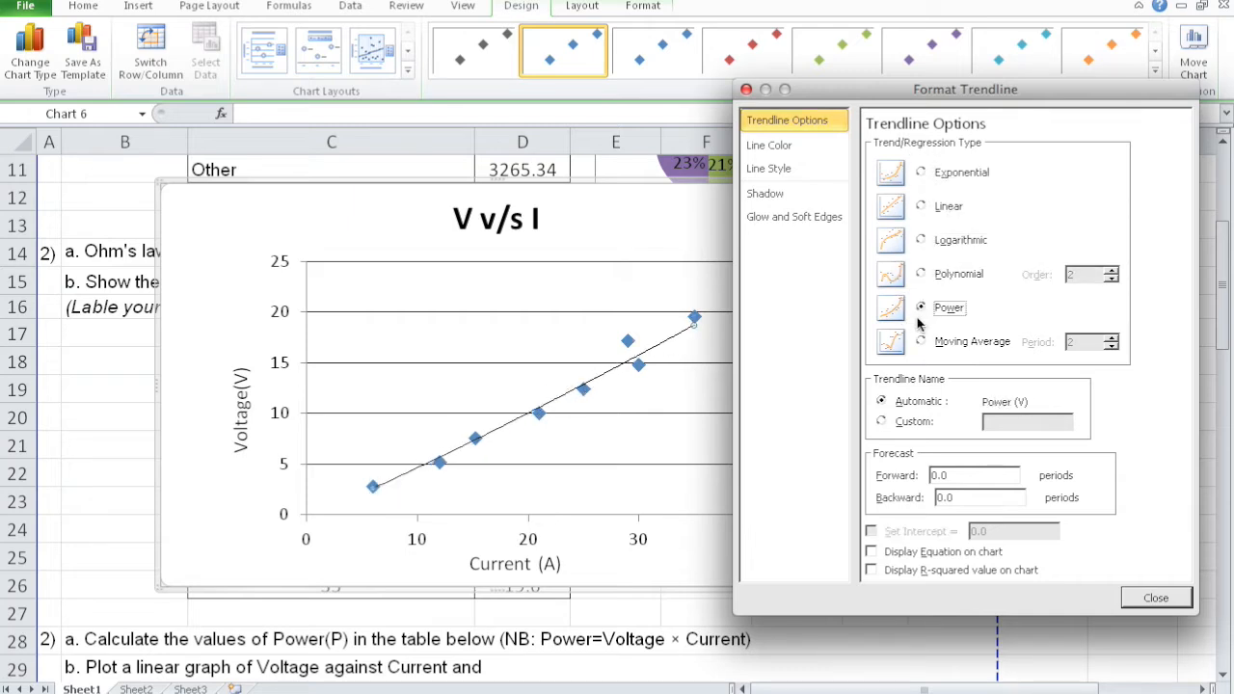
{"action": "left_click", "coordinate": [921, 342]}
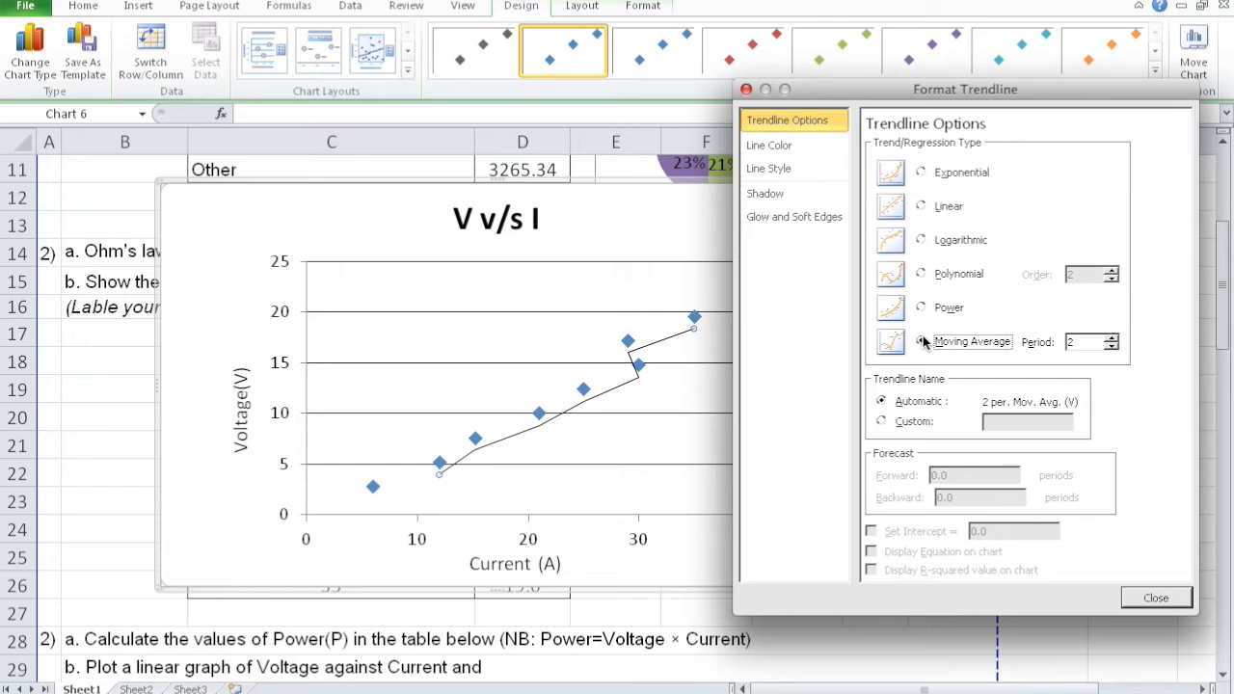
{"action": "left_click", "coordinate": [921, 206]}
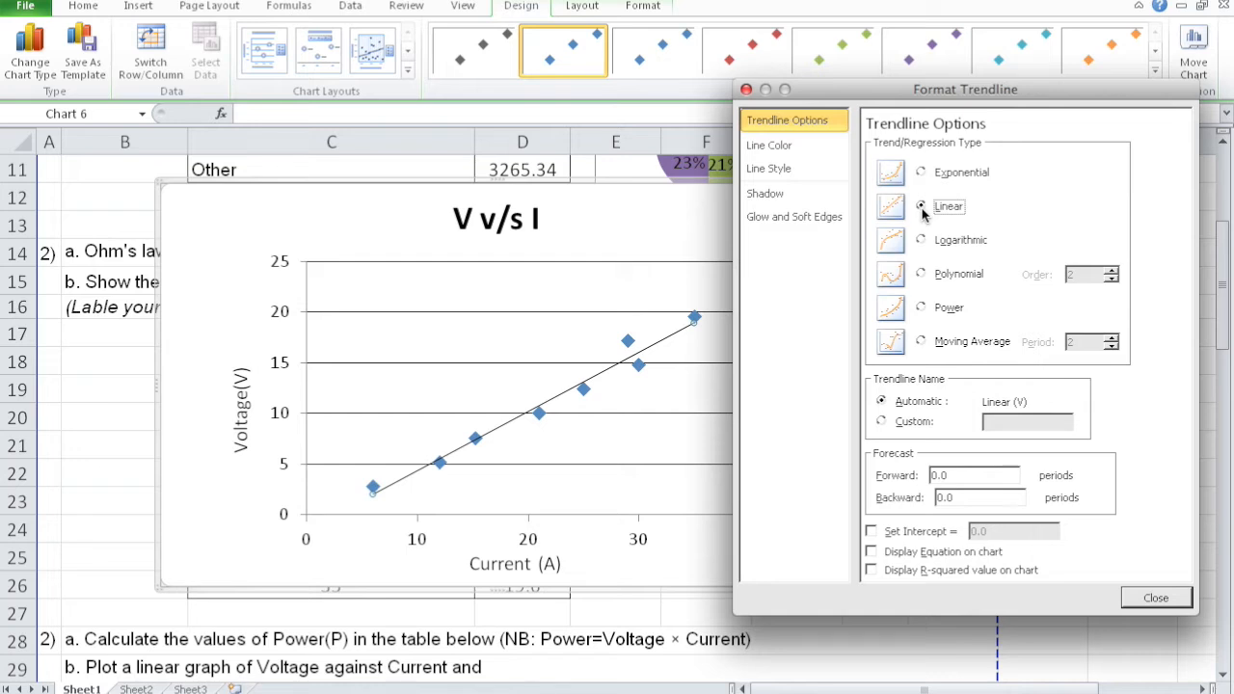
{"action": "left_click", "coordinate": [921, 172]}
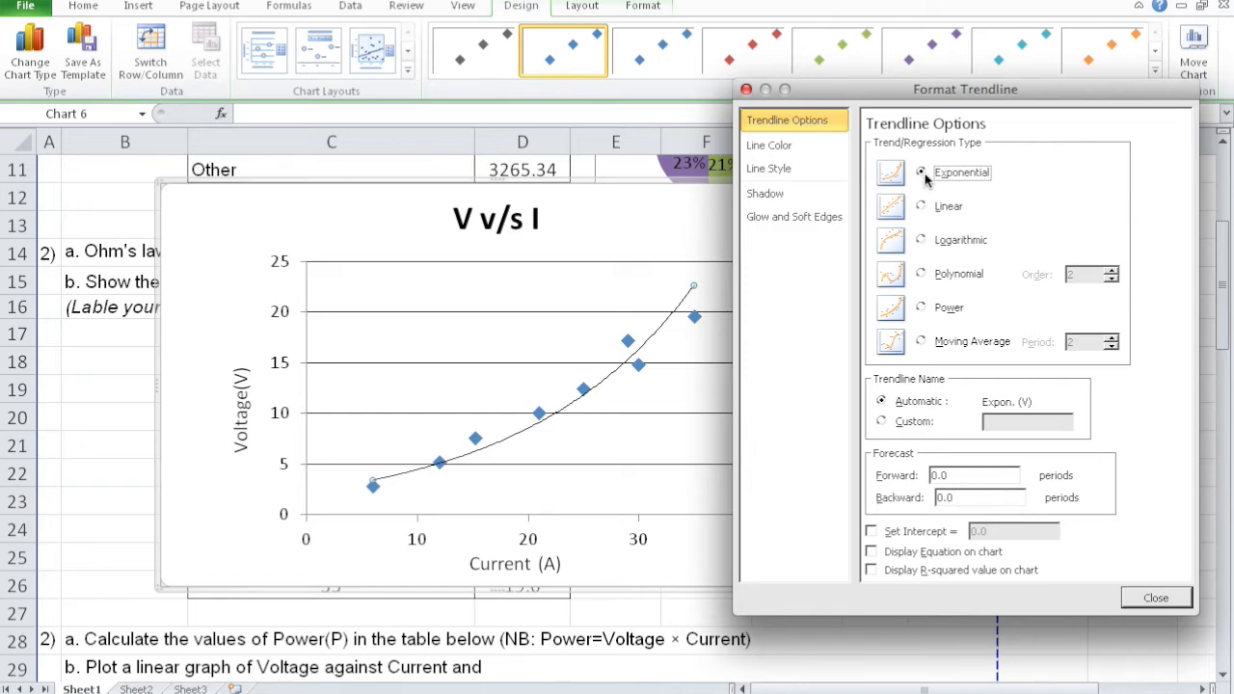
{"action": "left_click", "coordinate": [921, 208]}
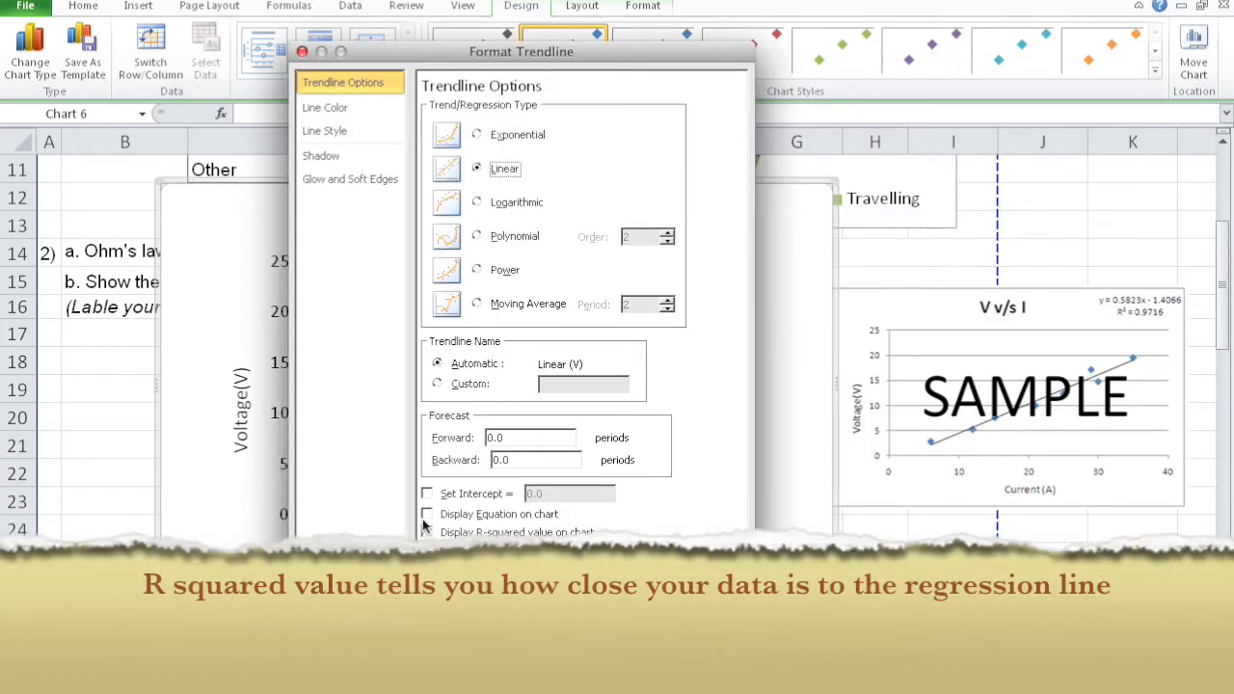
- Display the trendline's equation and R-squared value on the chart and move their label above the plot area's right side
{"action": "left_click", "coordinate": [428, 515]}
{"action": "left_click_drag", "start_coordinate": [585, 61], "coordinate": [730, 353]}
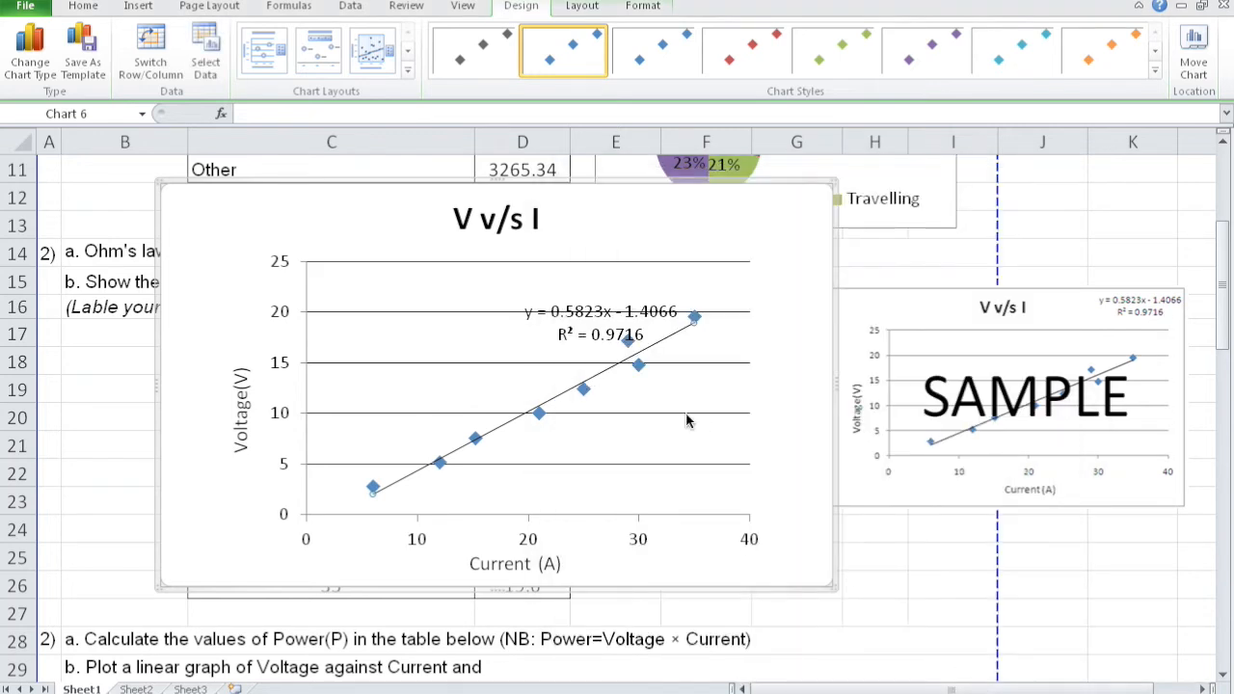
{"action": "left_click", "coordinate": [627, 321]}
{"action": "left_click_drag", "start_coordinate": [637, 295], "coordinate": [704, 202]}
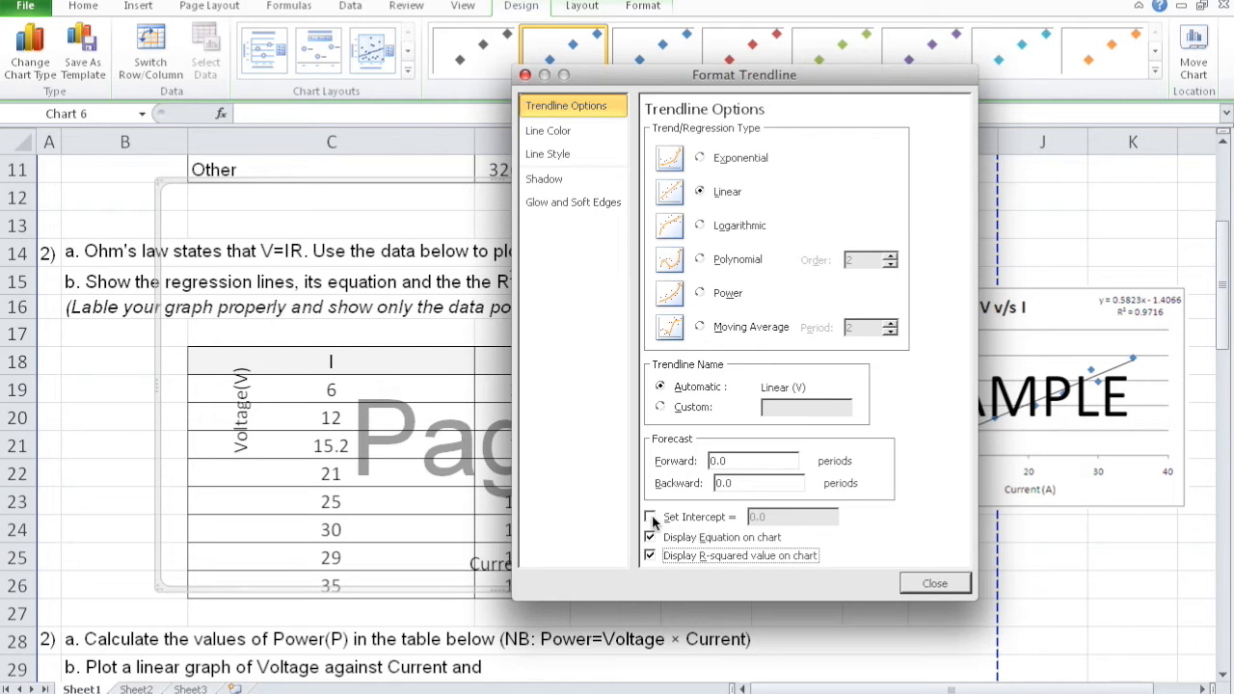
- Set the linear trendline's intercept to 0.0
{"action": "left_click", "coordinate": [651, 518]}
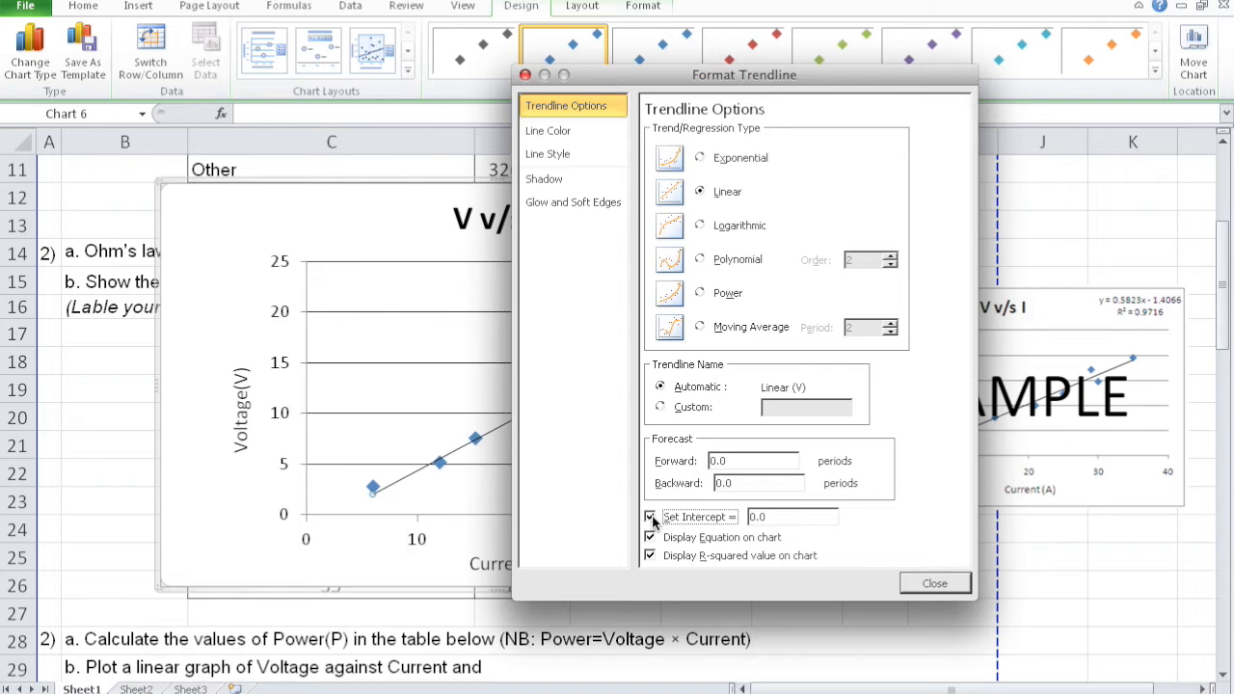
{"action": "left_click_drag", "start_coordinate": [716, 83], "coordinate": [874, 3]}
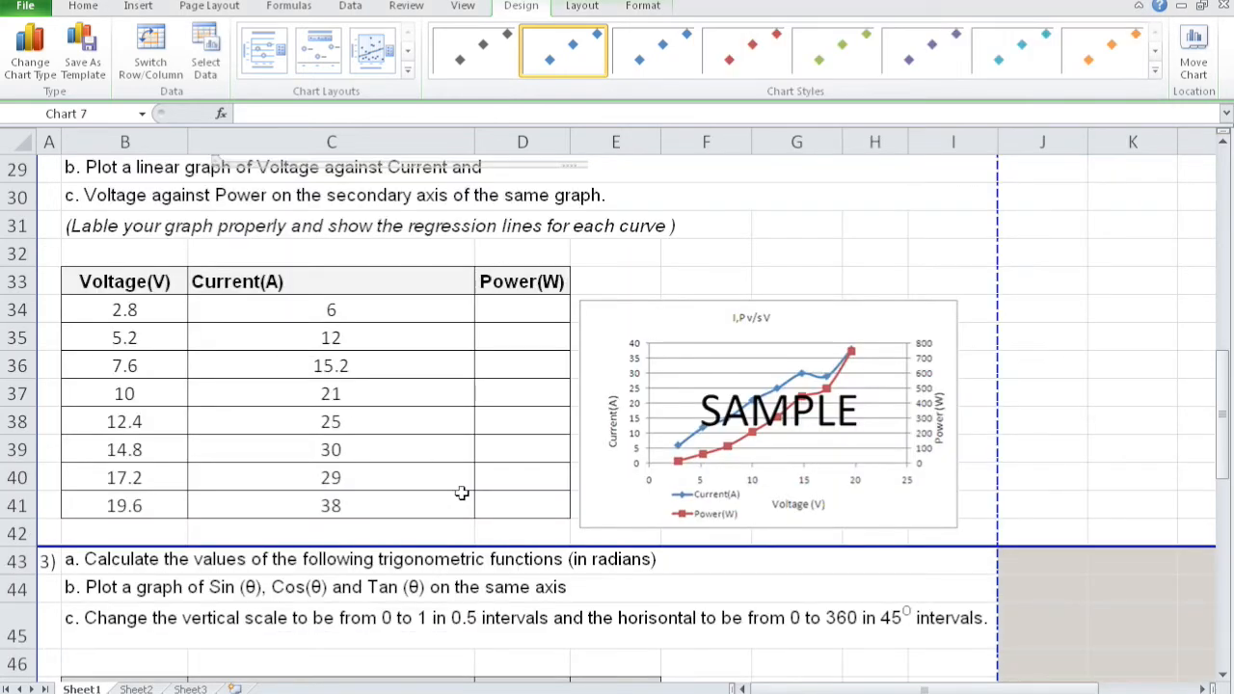
- Calculate the first Power(W) value in D34 with =B34*C34 and fill the formula down to D41
{"action": "left_click", "coordinate": [168, 311]}
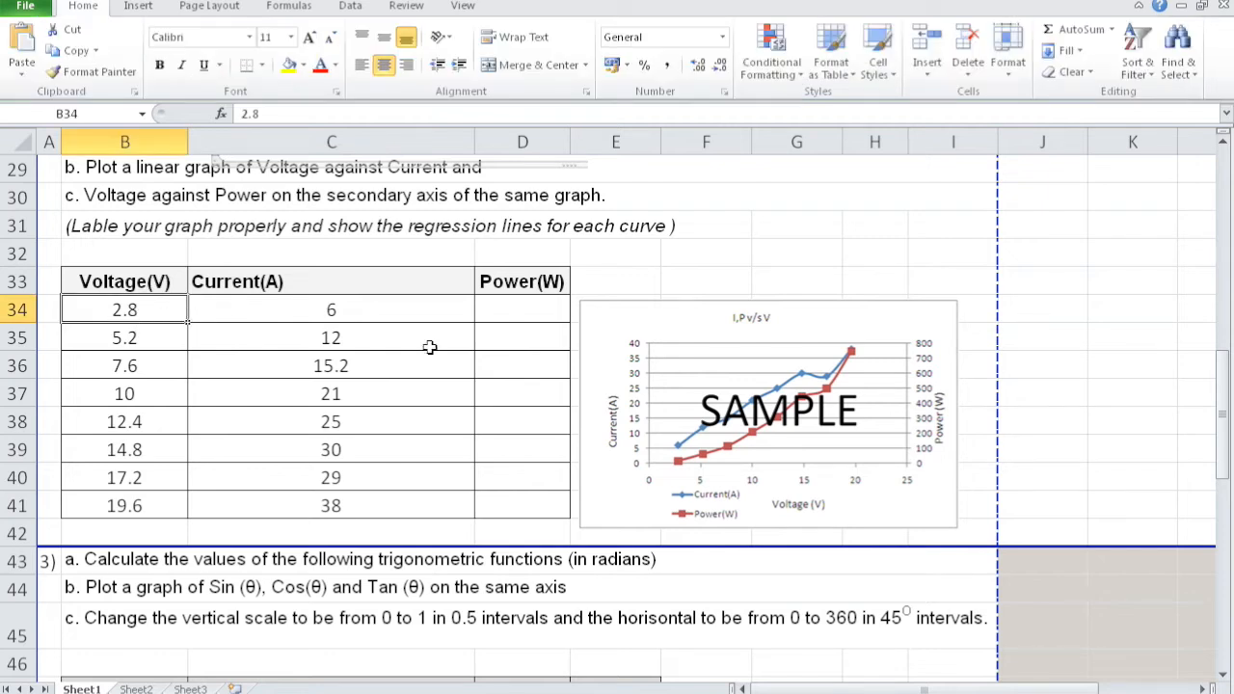
{"action": "left_click", "coordinate": [540, 316]}
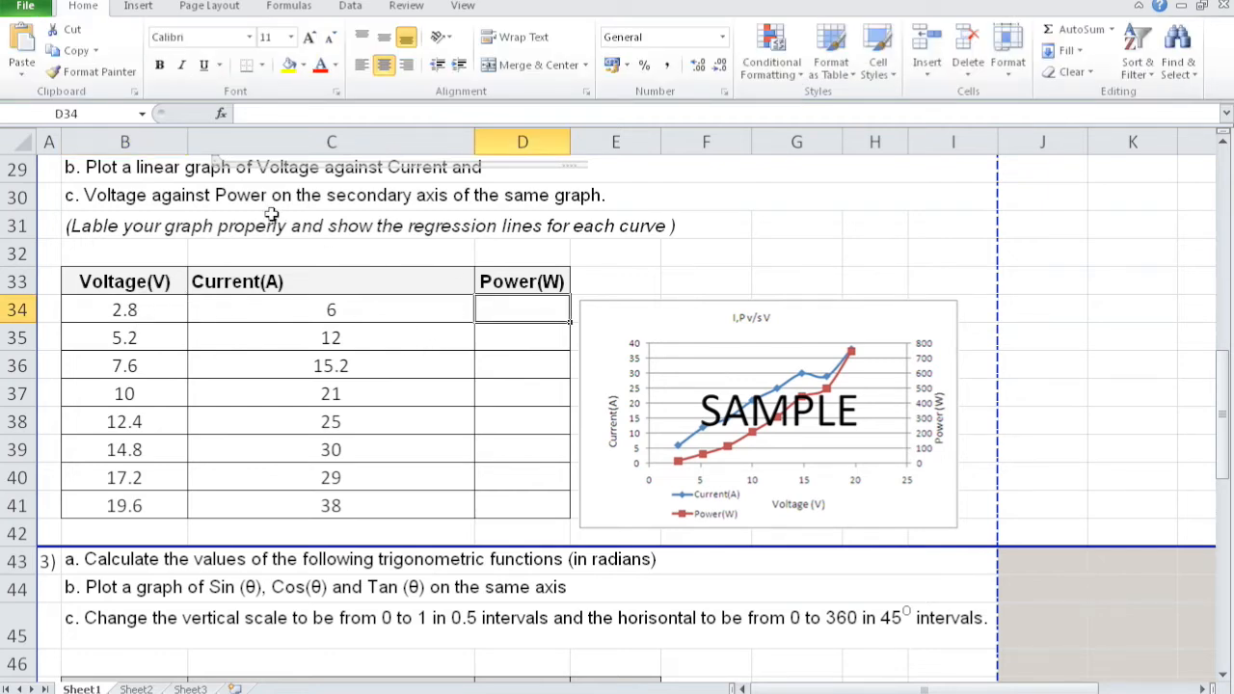
{"action": "left_click_drag", "start_coordinate": [1229, 395], "coordinate": [1224, 372]}
{"action": "left_click", "coordinate": [907, 286]}
{"action": "key", "text": "Up"}
{"action": "key", "text": "Up"}
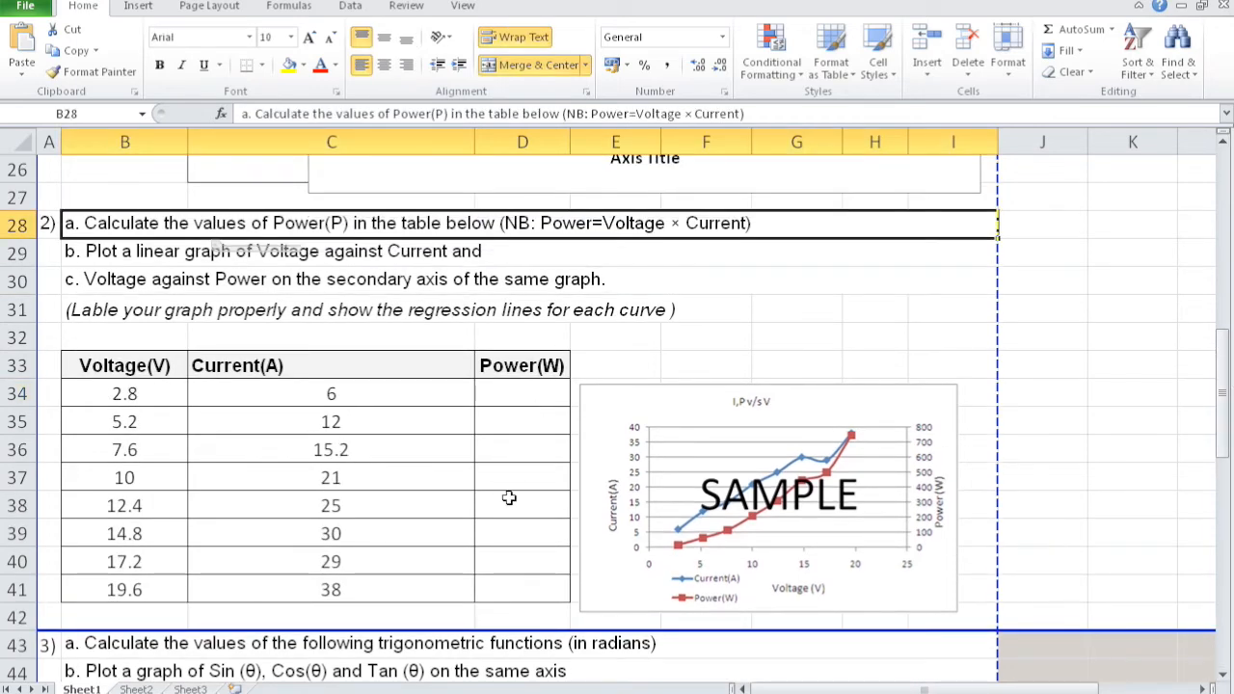
{"action": "left_click", "coordinate": [511, 393]}
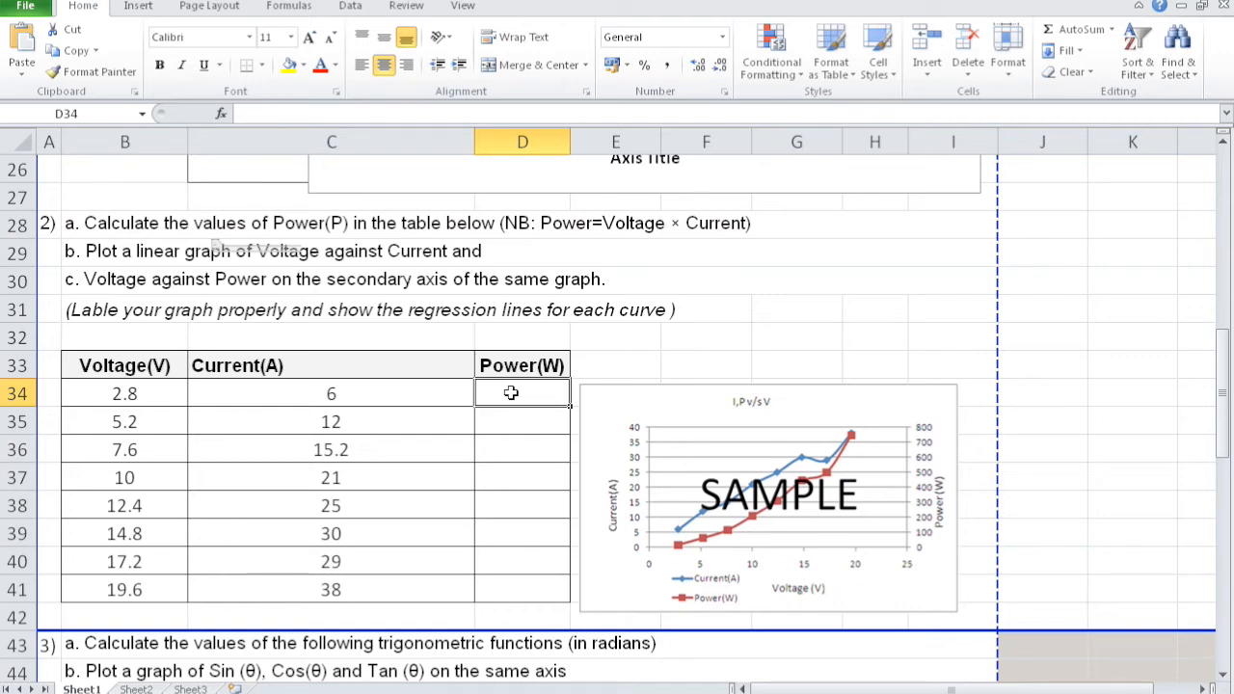
{"action": "type", "text": "="}
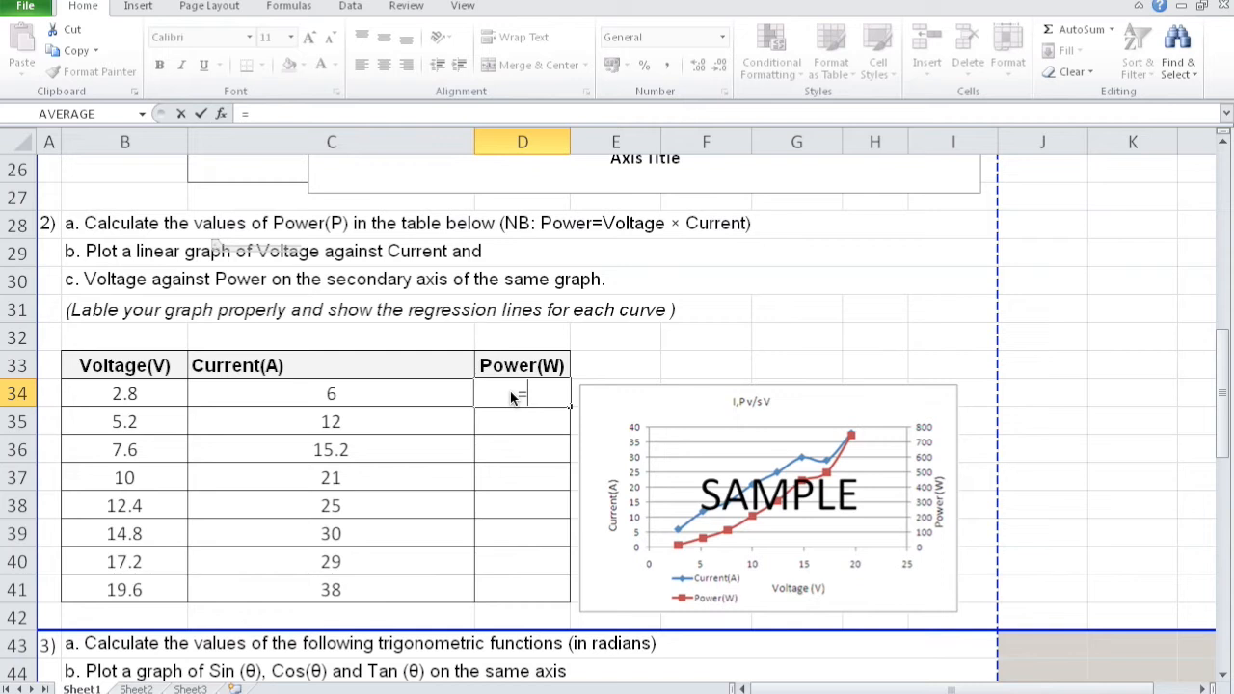
{"action": "left_click", "coordinate": [147, 396]}
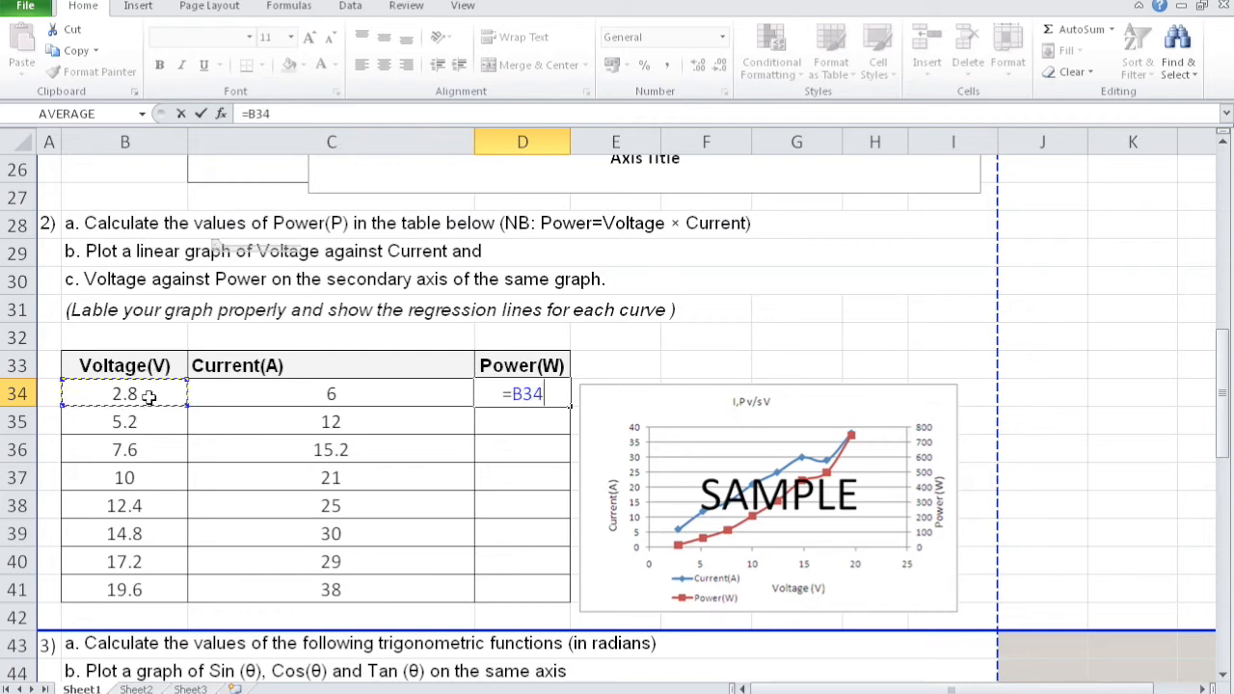
{"action": "type", "text": "*"}
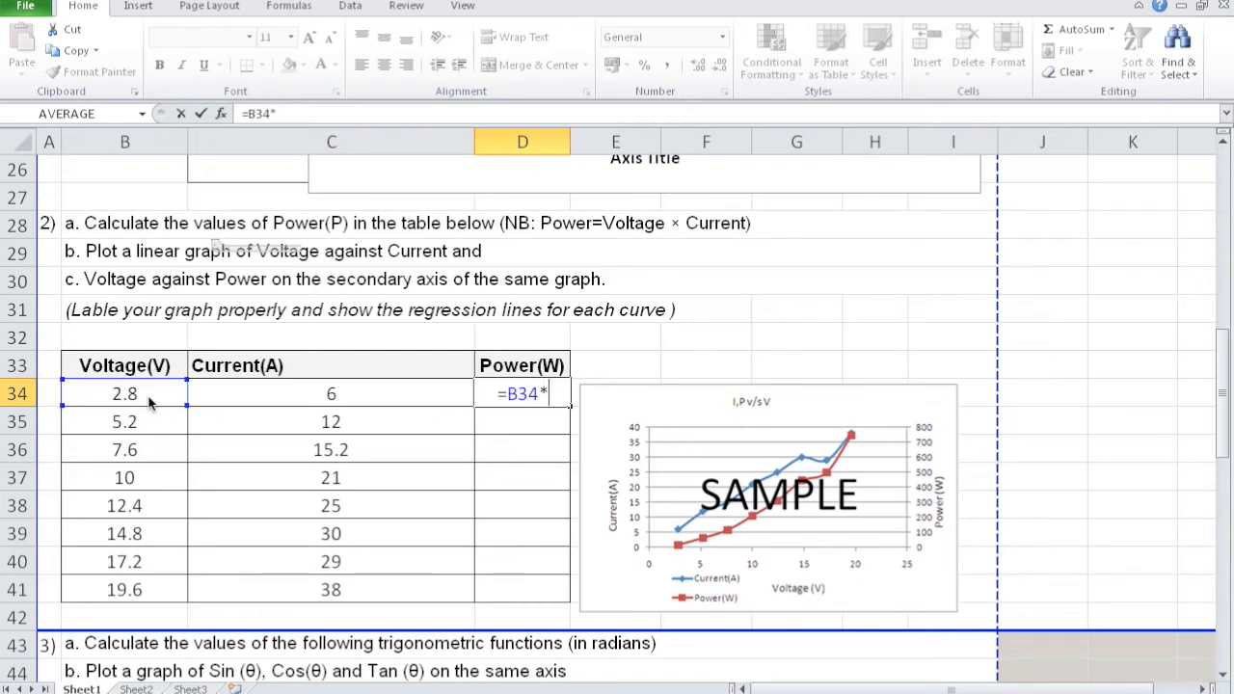
{"action": "left_click", "coordinate": [283, 389]}
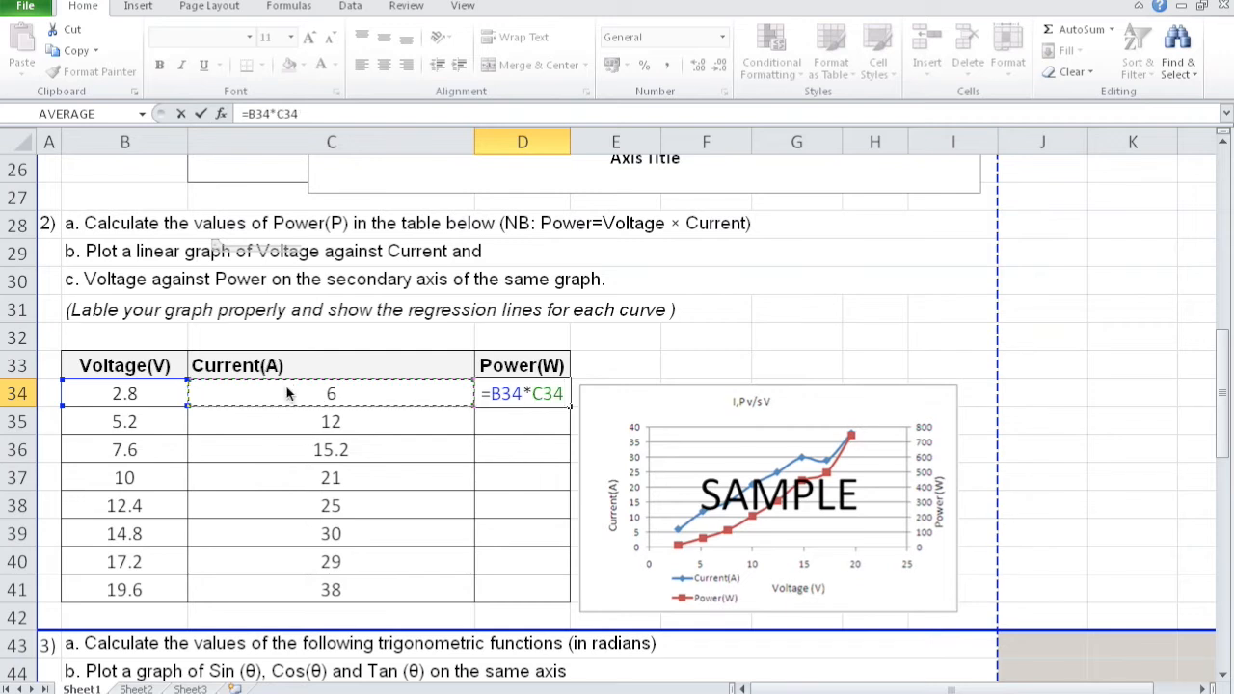
{"action": "key", "text": "Return"}
{"action": "left_click", "coordinate": [532, 393]}
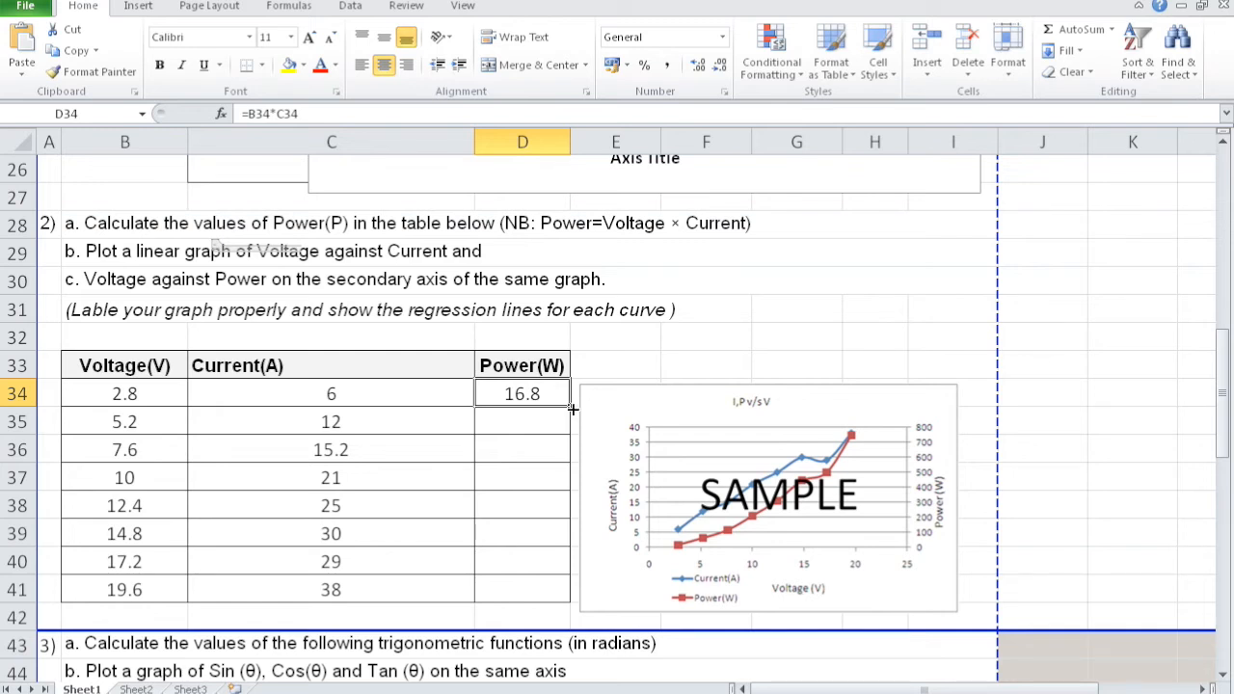
{"action": "double_click", "coordinate": [570, 408]}
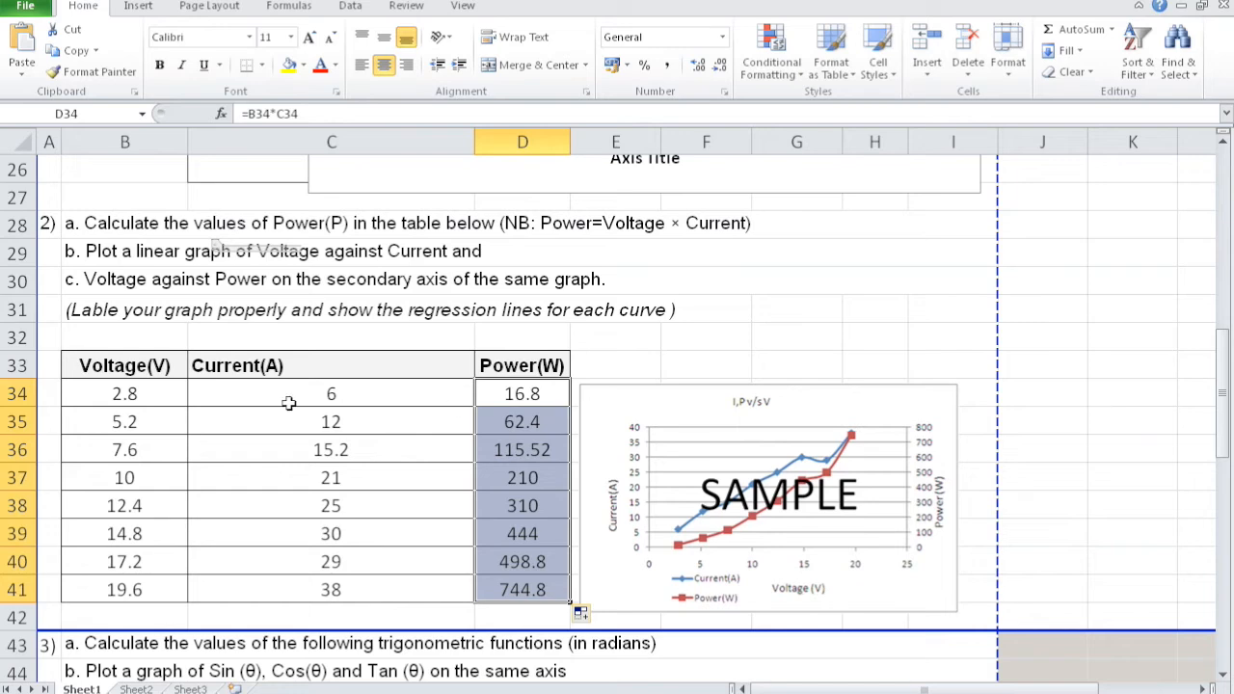
- Move the sample graph picture off the table's side and insert a scatter chart with smooth lines and markers from B33:D41
{"action": "left_click", "coordinate": [161, 372]}
{"action": "left_click", "coordinate": [247, 369]}
{"action": "left_click", "coordinate": [513, 367]}
{"action": "left_click_drag", "start_coordinate": [800, 509], "coordinate": [904, 322]}
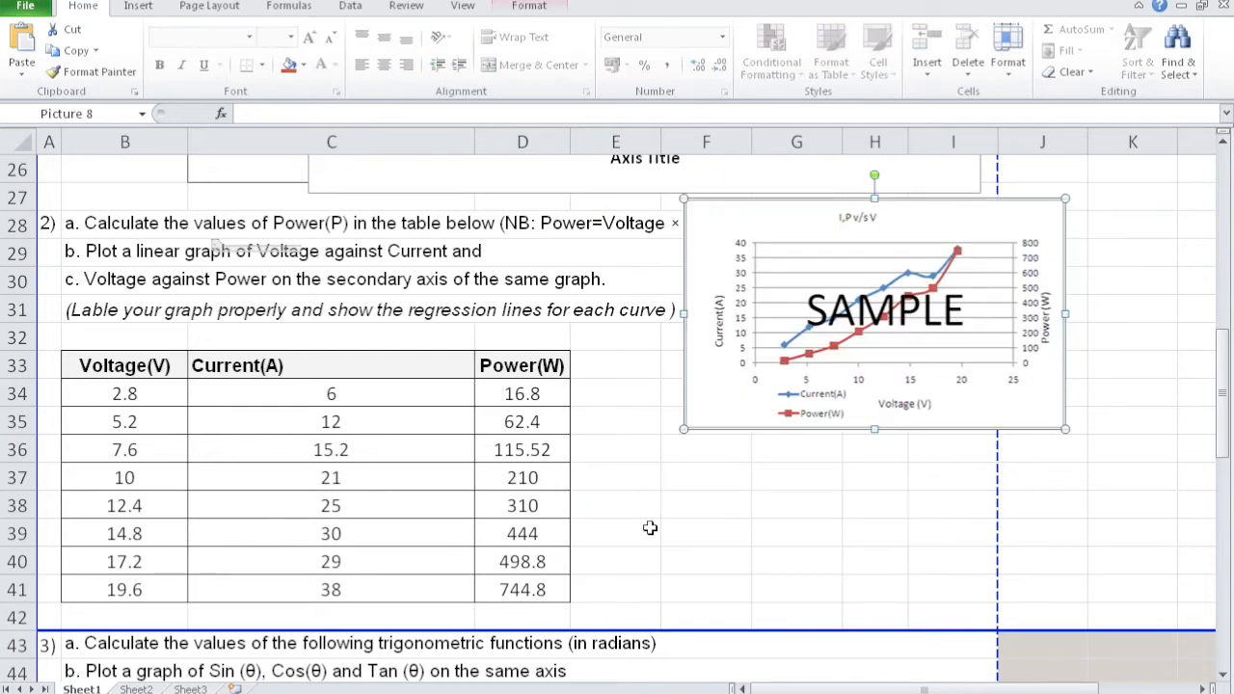
{"action": "left_click_drag", "start_coordinate": [114, 367], "coordinate": [529, 595]}
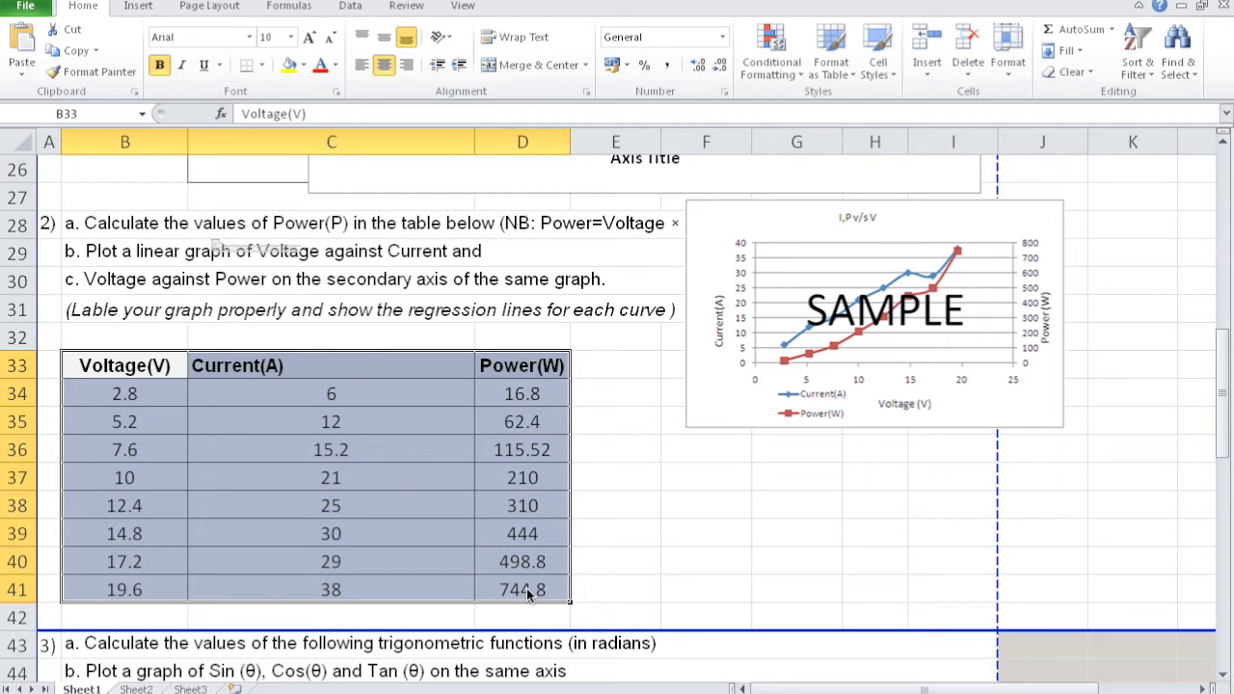
{"action": "left_click", "coordinate": [138, 6]}
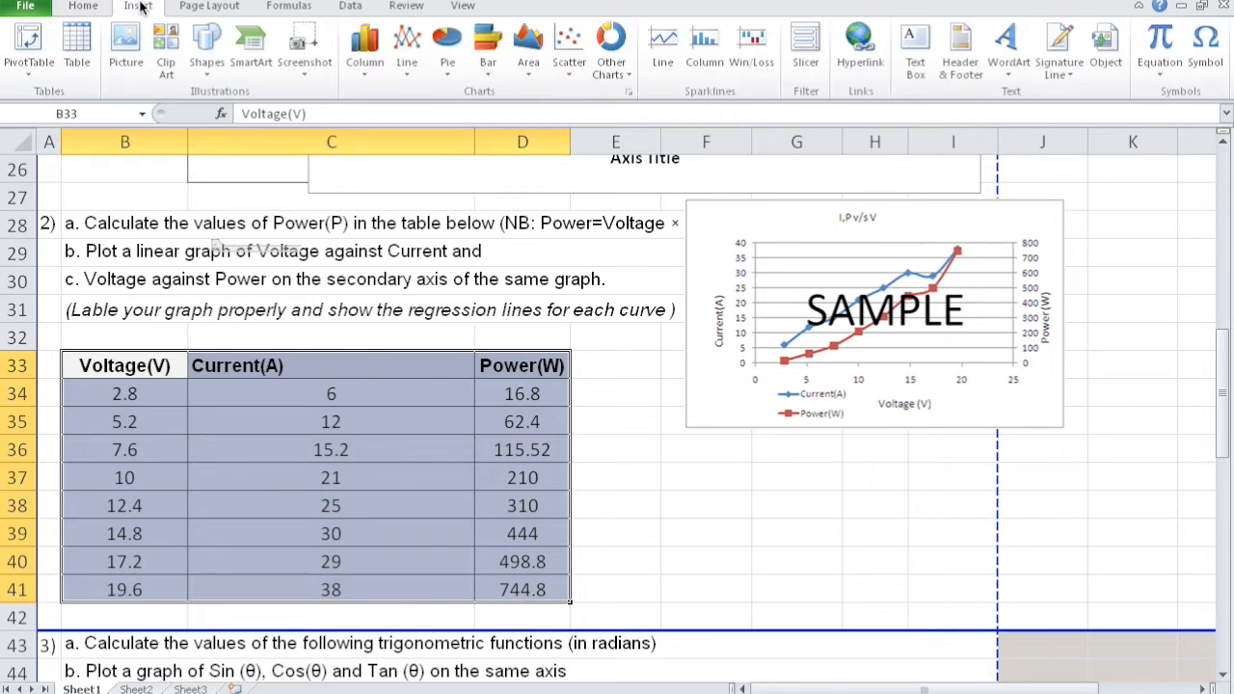
{"action": "left_click", "coordinate": [567, 70]}
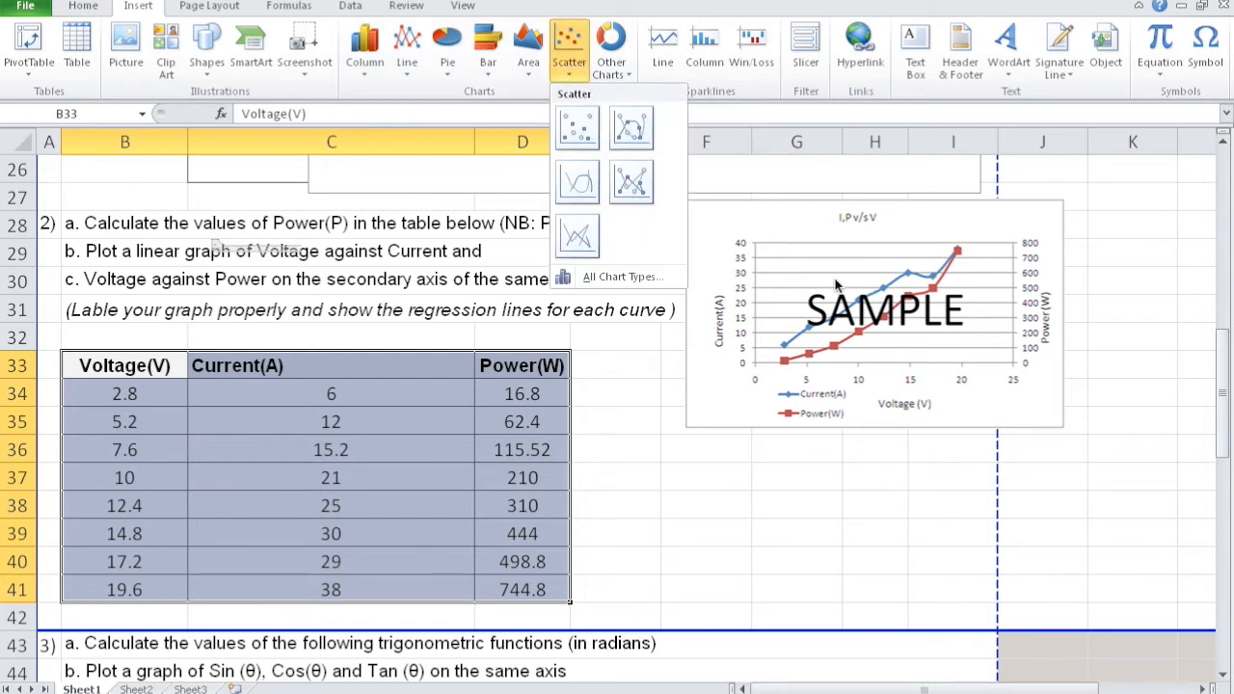
{"action": "left_click", "coordinate": [633, 126]}
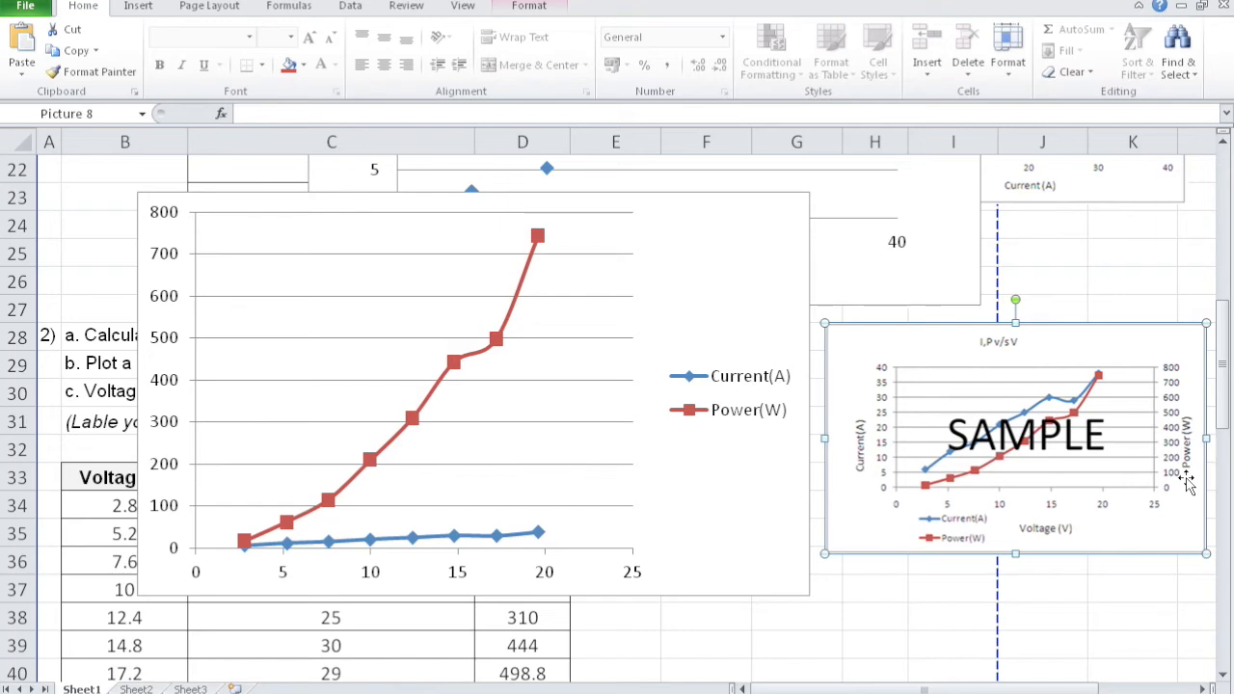
- Plot the Power(W) series of the new chart on the secondary axis
{"action": "right_click", "coordinate": [537, 236]}
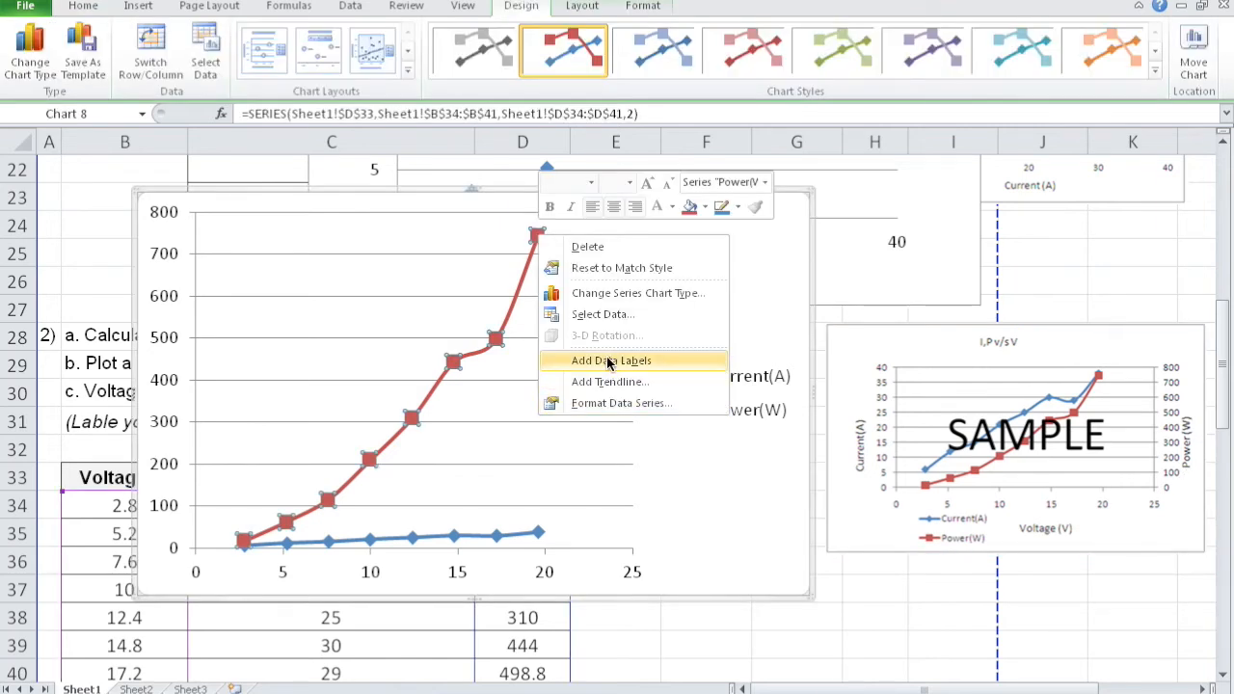
{"action": "left_click", "coordinate": [618, 405]}
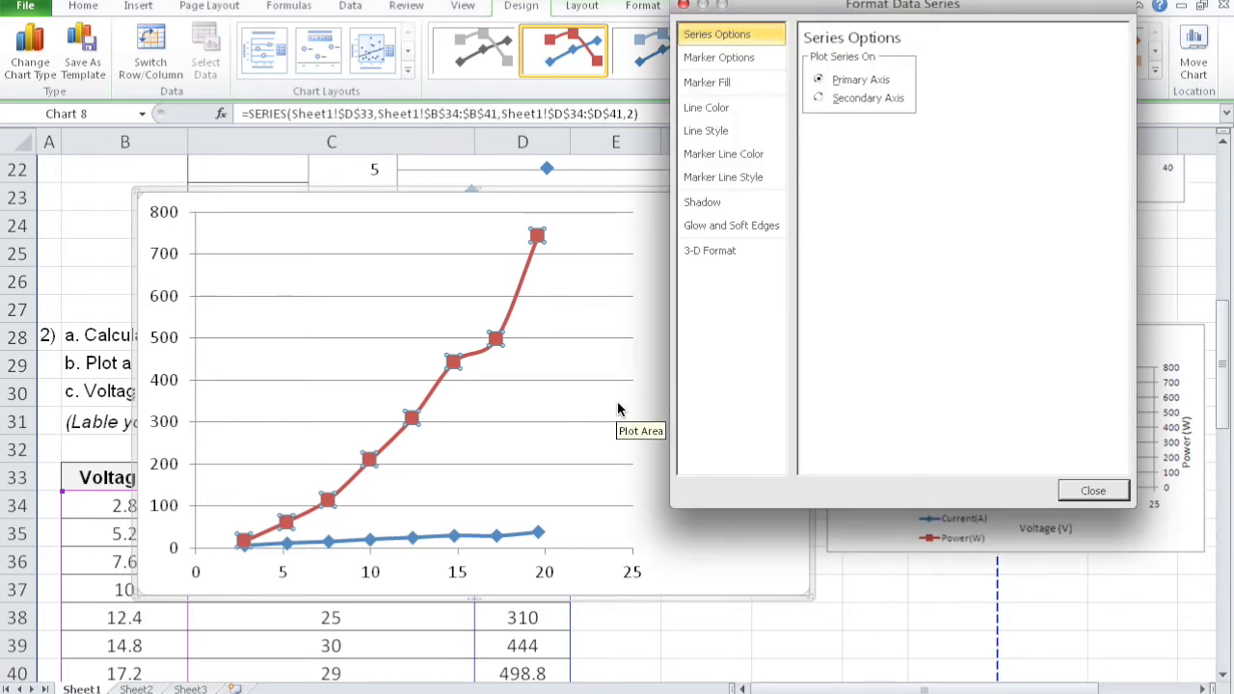
{"action": "left_click", "coordinate": [846, 101]}
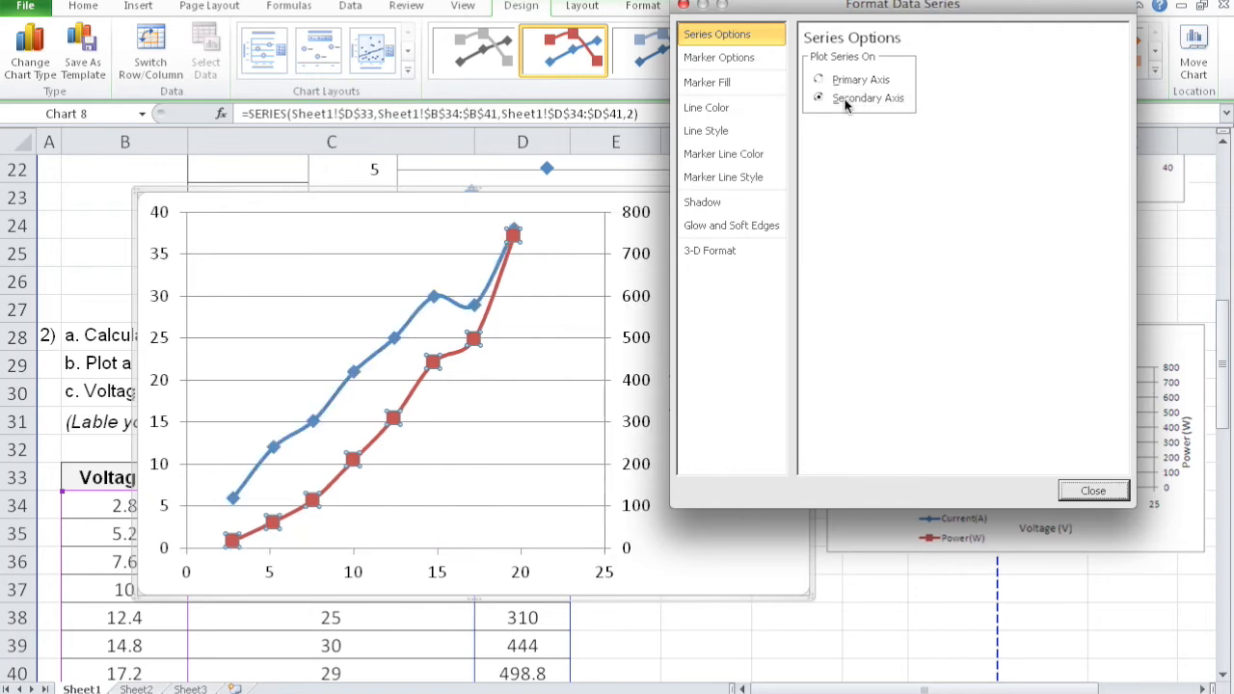
{"action": "left_click", "coordinate": [1076, 491]}
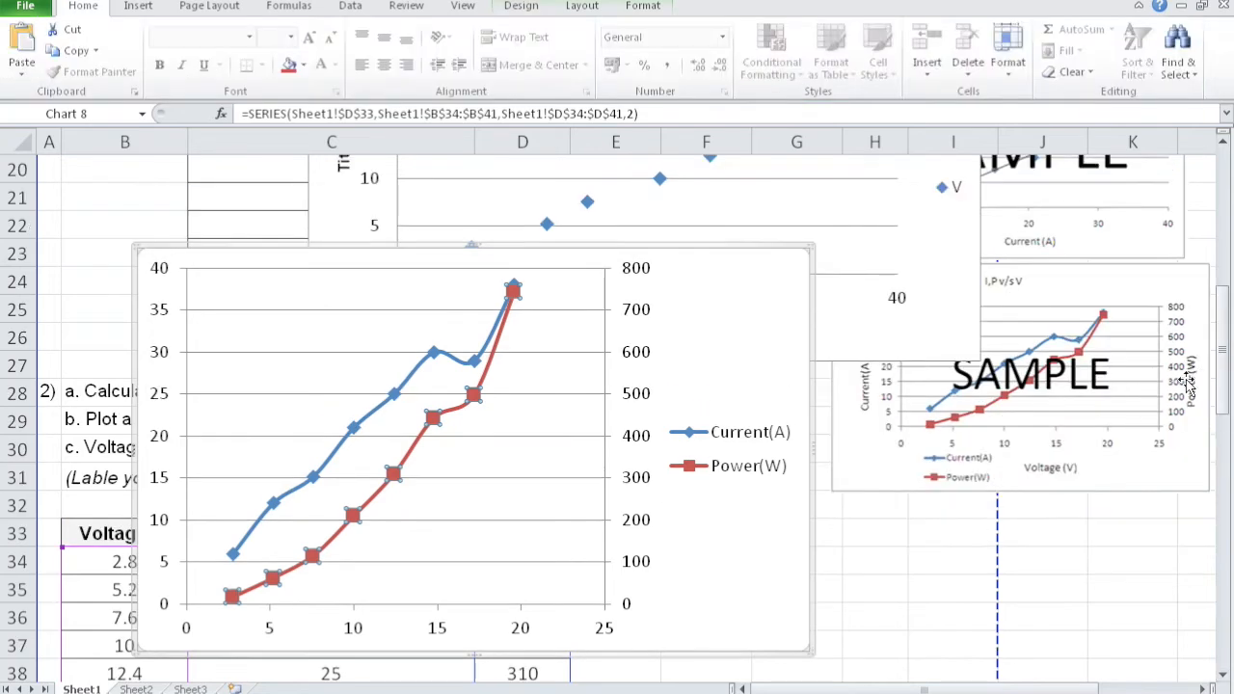
- Enter =SIN(B48) in C48 of the trigonometry table and fill it down the Sin (θ) column
{"action": "left_click_drag", "start_coordinate": [1222, 369], "coordinate": [1221, 445]}
{"action": "left_click", "coordinate": [363, 284]}
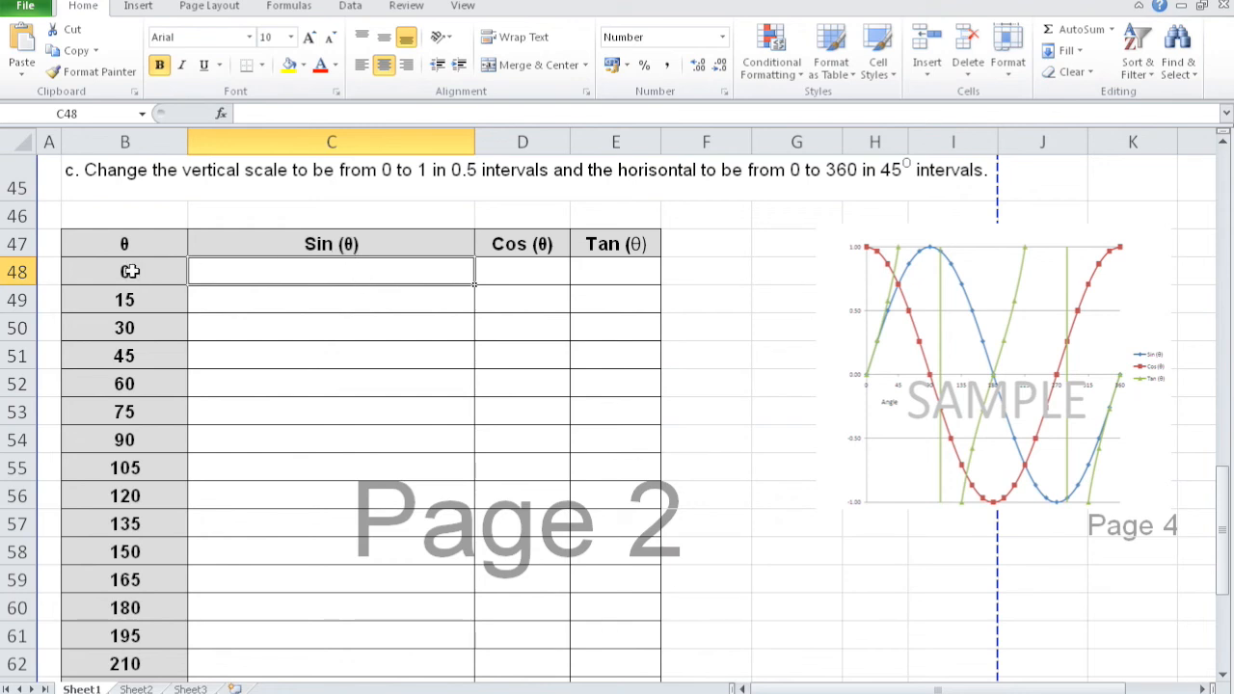
{"action": "type", "text": "="}
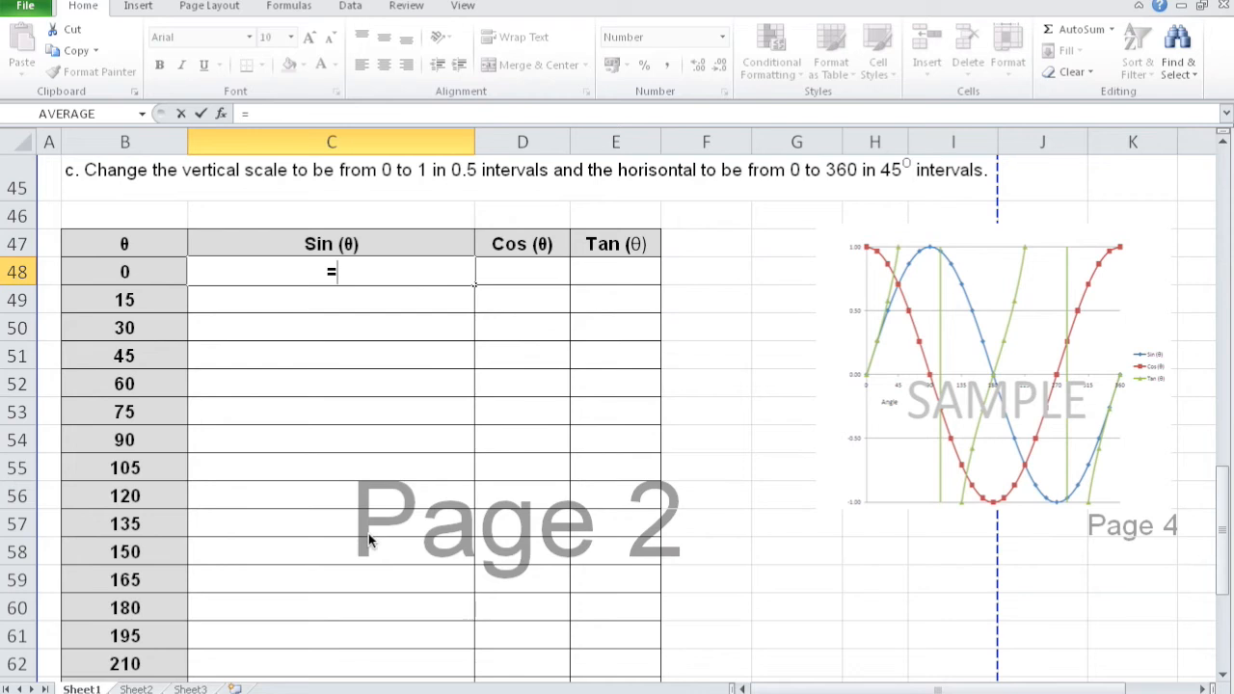
{"action": "type", "text": "si"}
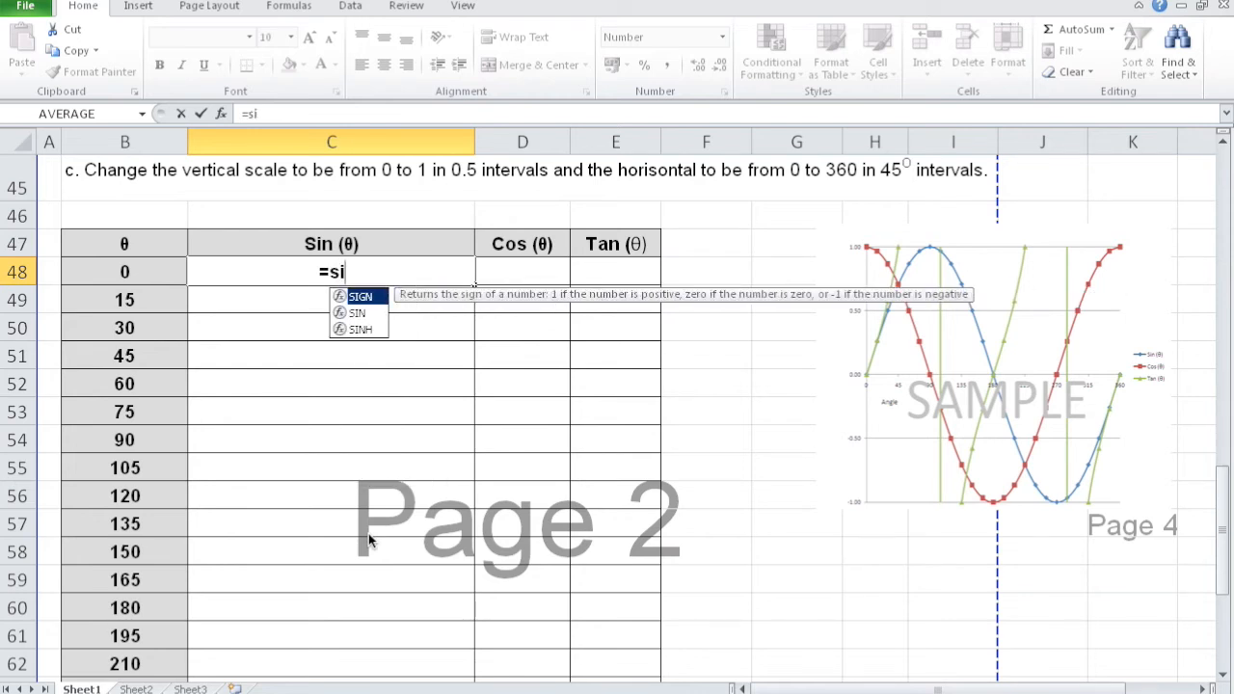
{"action": "left_click", "coordinate": [356, 314]}
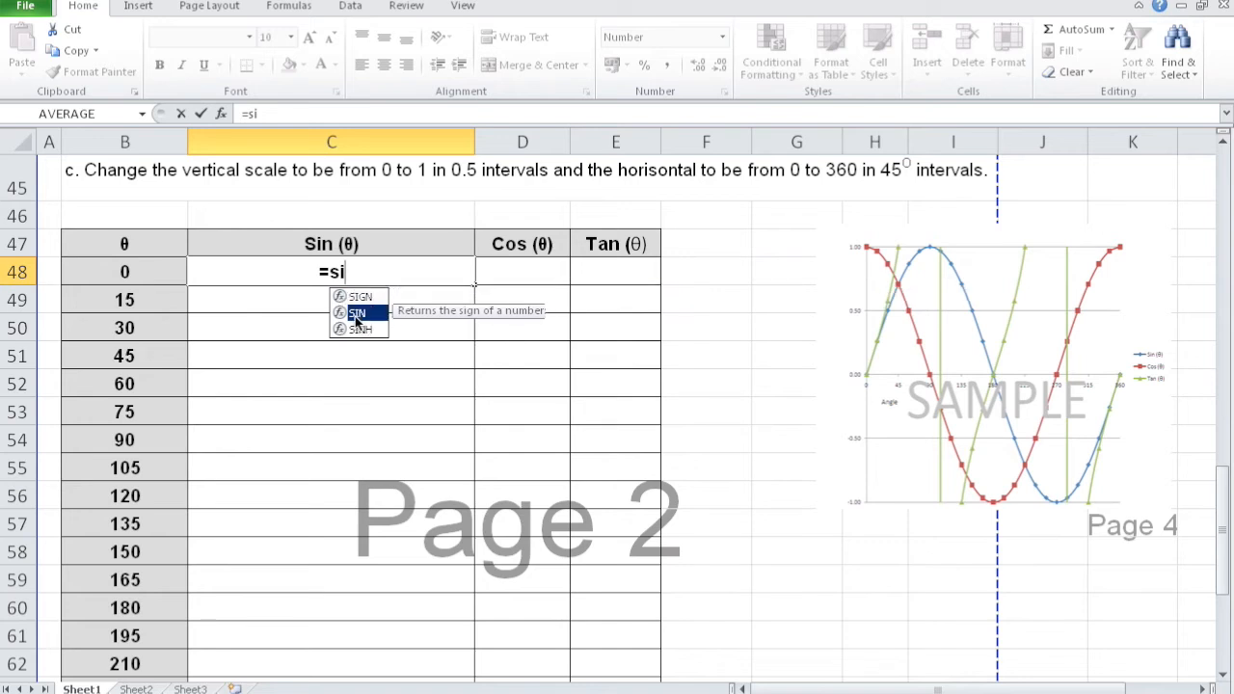
{"action": "double_click", "coordinate": [356, 314]}
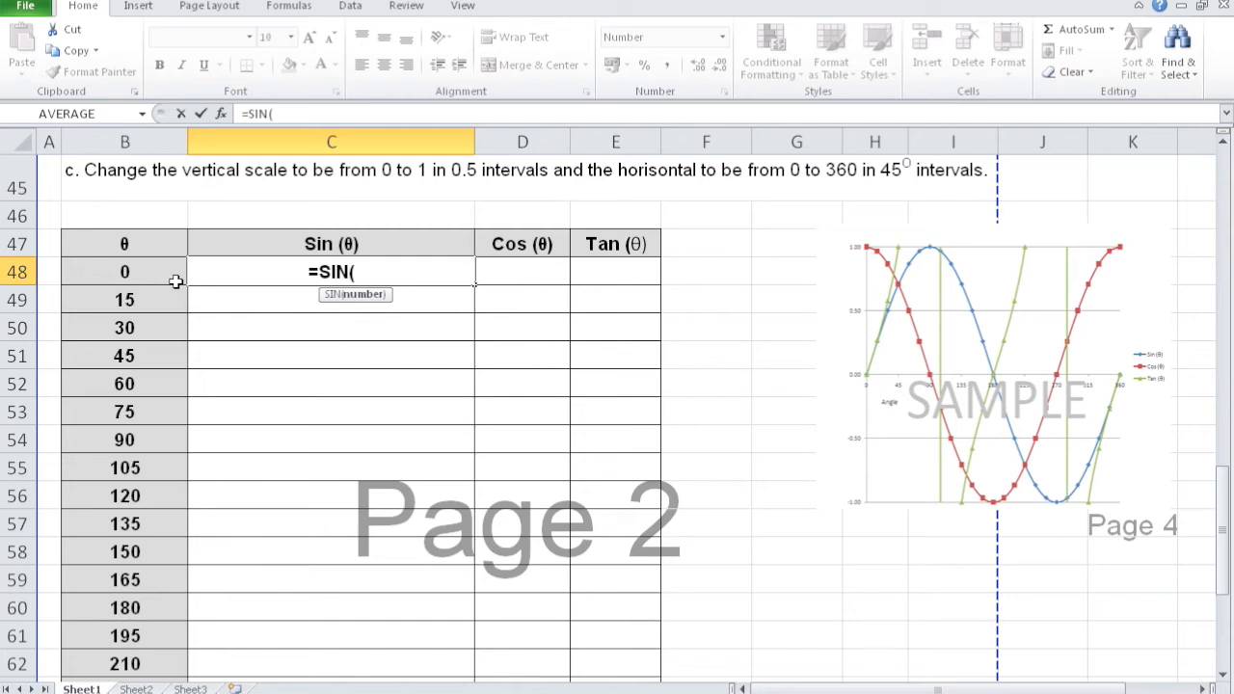
{"action": "left_click", "coordinate": [140, 276]}
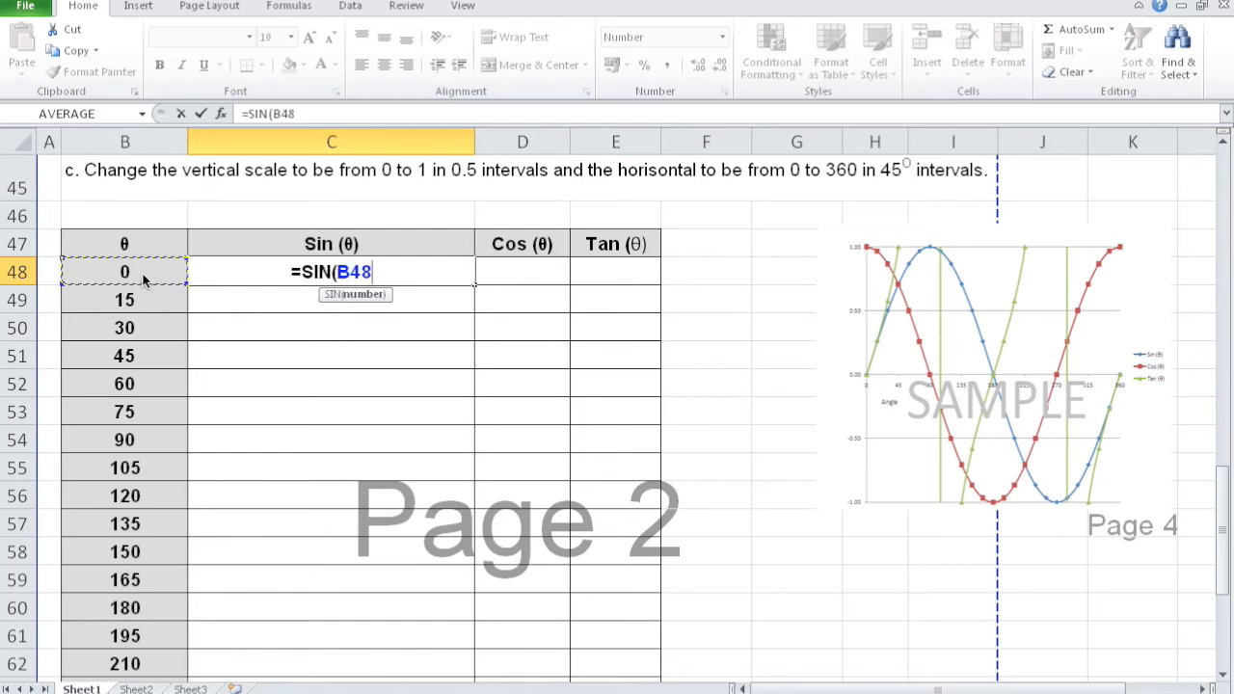
{"action": "type", "text": ")"}
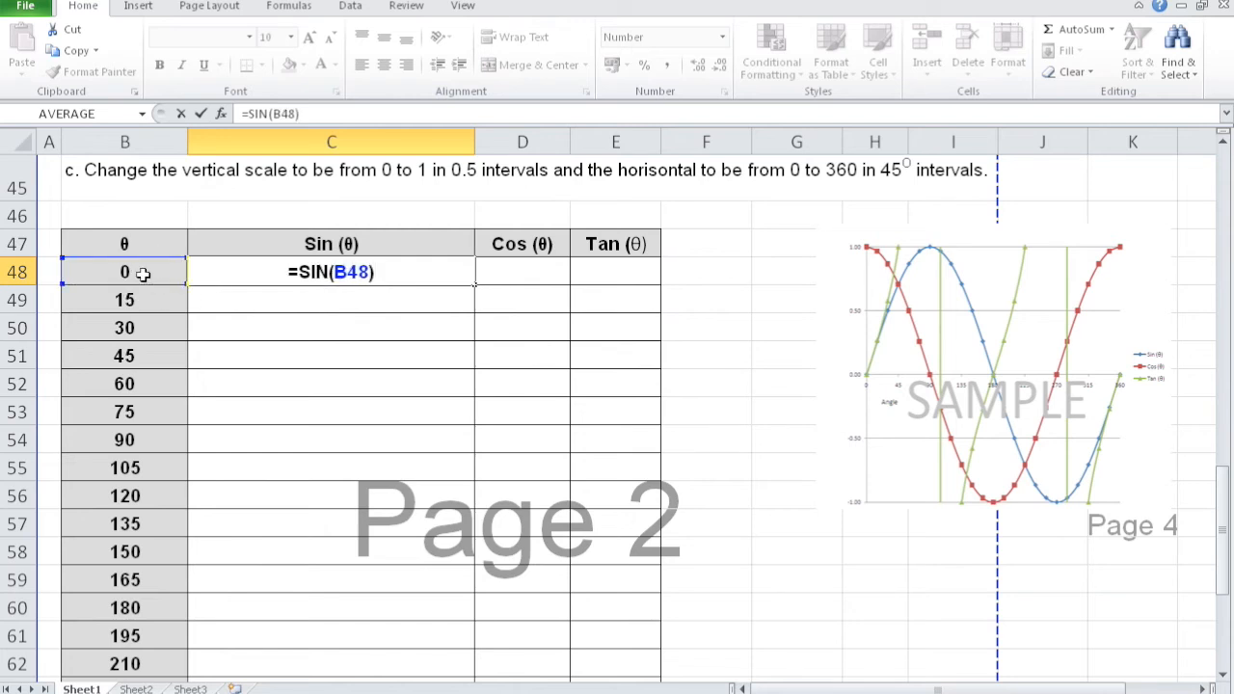
{"action": "key", "text": "Return"}
{"action": "left_click", "coordinate": [331, 278]}
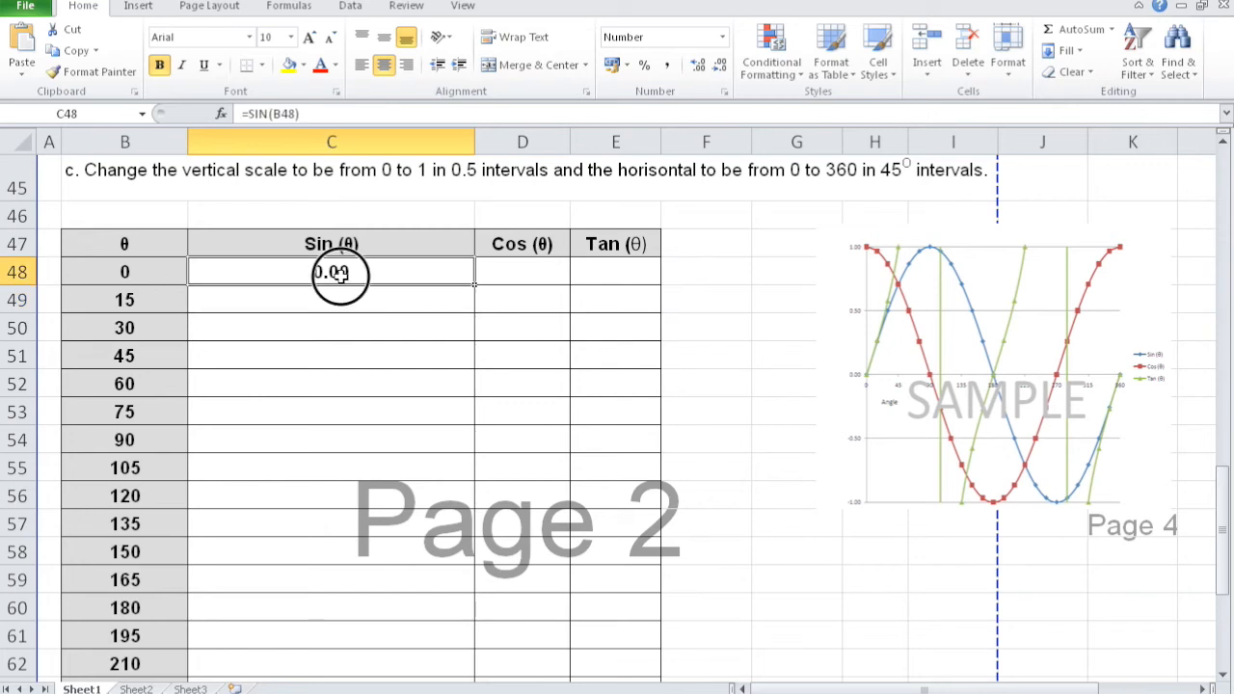
{"action": "double_click", "coordinate": [474, 285]}
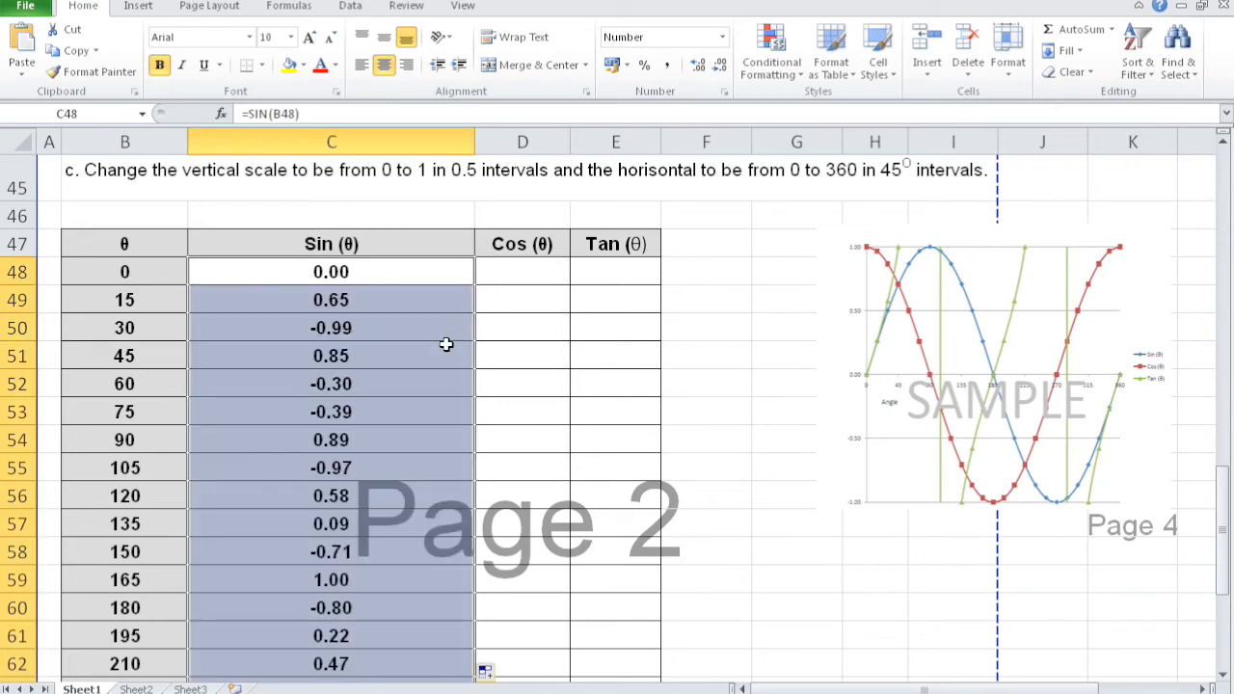
- Check the Sin (θ) results in the rows for the 90 and 180 degree angles
{"action": "left_click", "coordinate": [116, 441]}
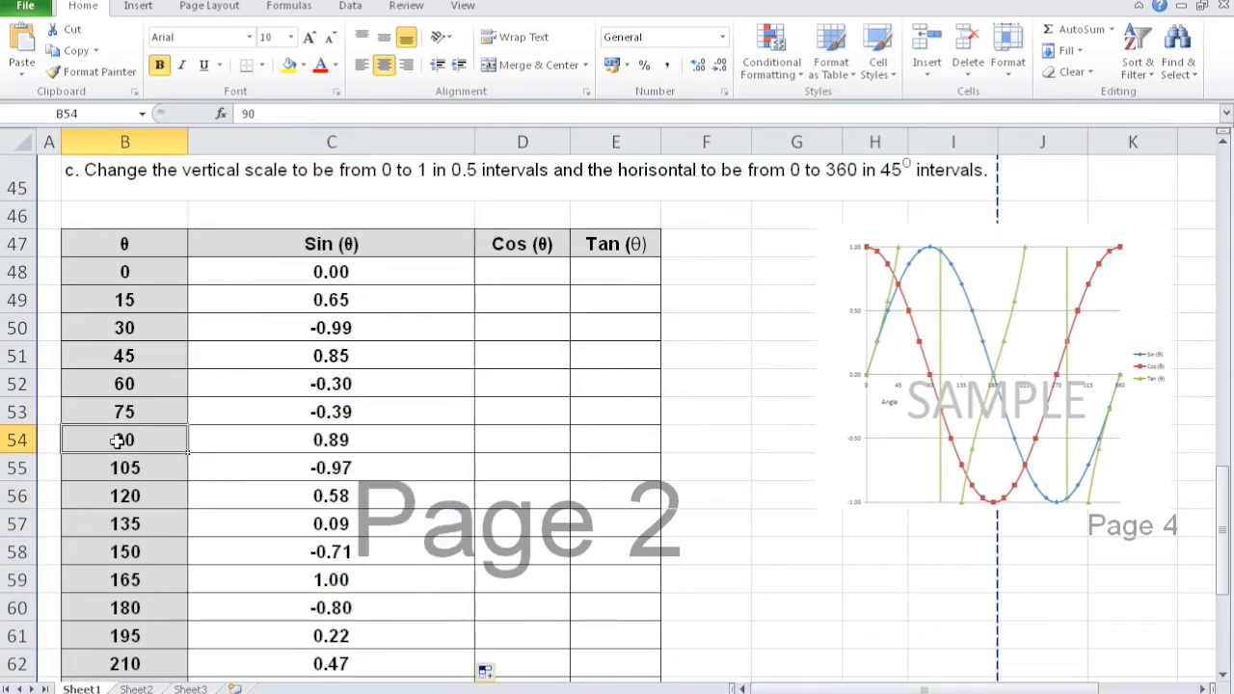
{"action": "left_click", "coordinate": [338, 445]}
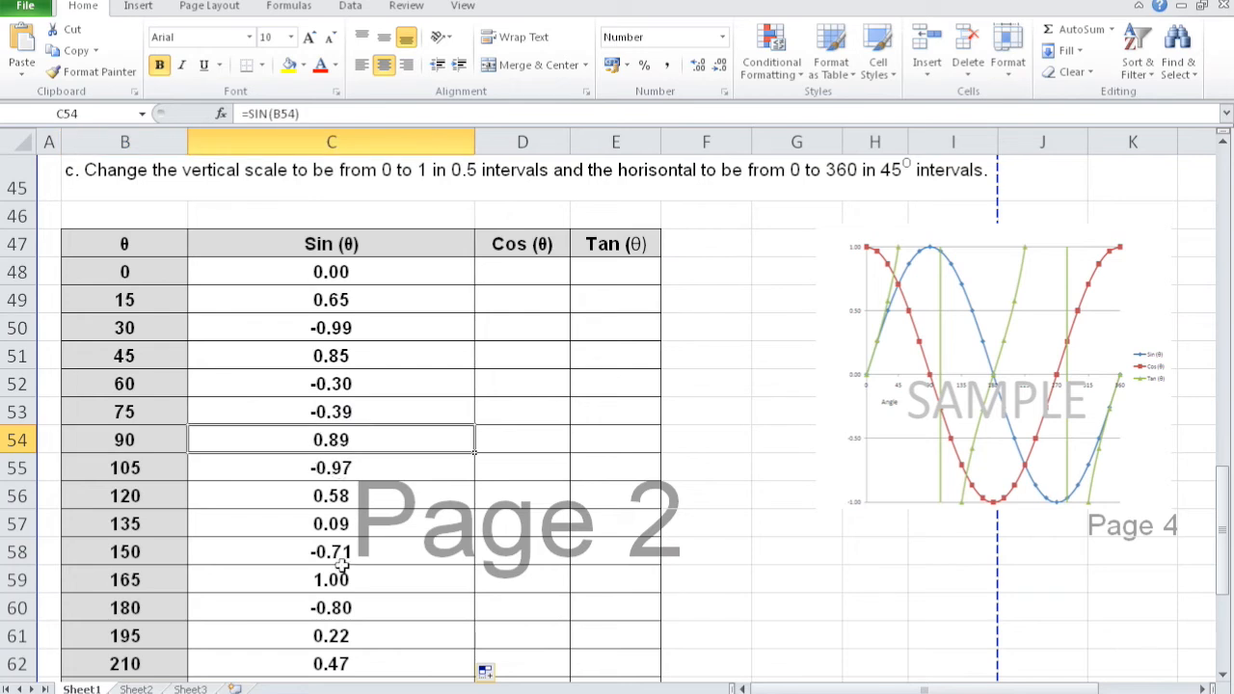
{"action": "mouse_move", "coordinate": [1218, 560]}
{"action": "left_mouse_down"}
{"action": "mouse_move", "coordinate": [1213, 592]}
{"action": "mouse_move", "coordinate": [1215, 543]}
{"action": "left_mouse_up"}
{"action": "left_click", "coordinate": [353, 398]}
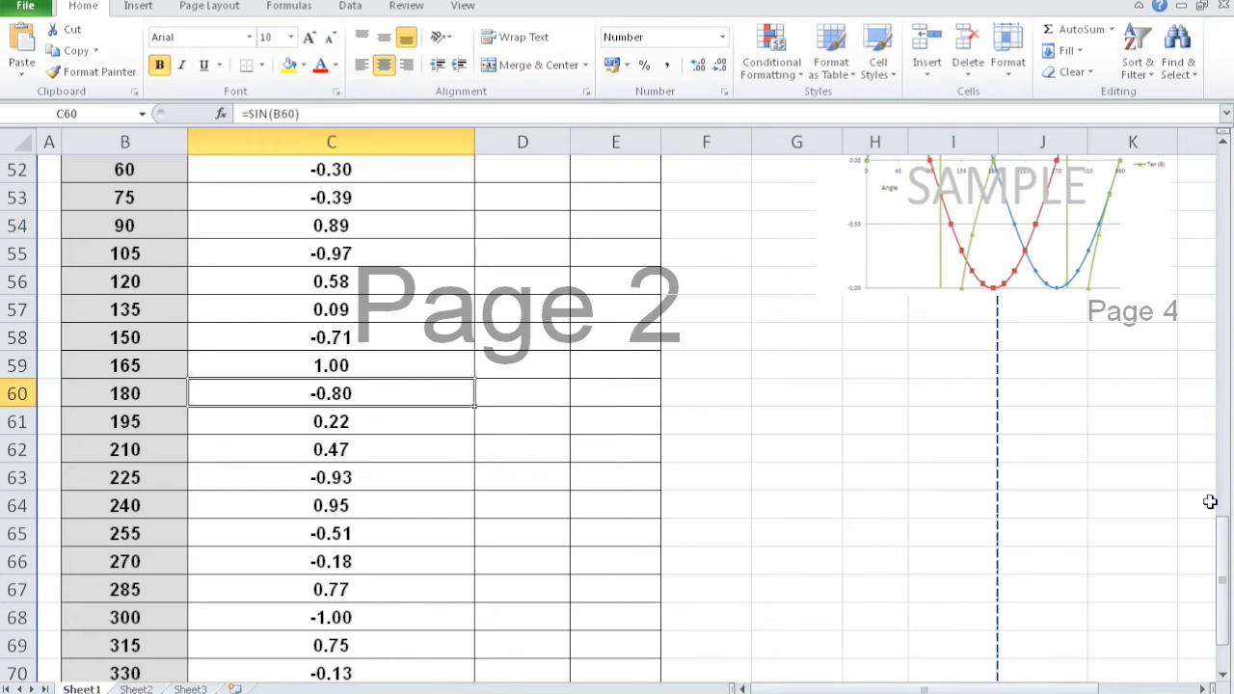
{"action": "left_click_drag", "start_coordinate": [1223, 532], "coordinate": [1220, 465]}
- Change the formula in C48 to =SIN(B48*PI()/180) to convert the angle from degrees to radians
{"action": "double_click", "coordinate": [334, 328]}
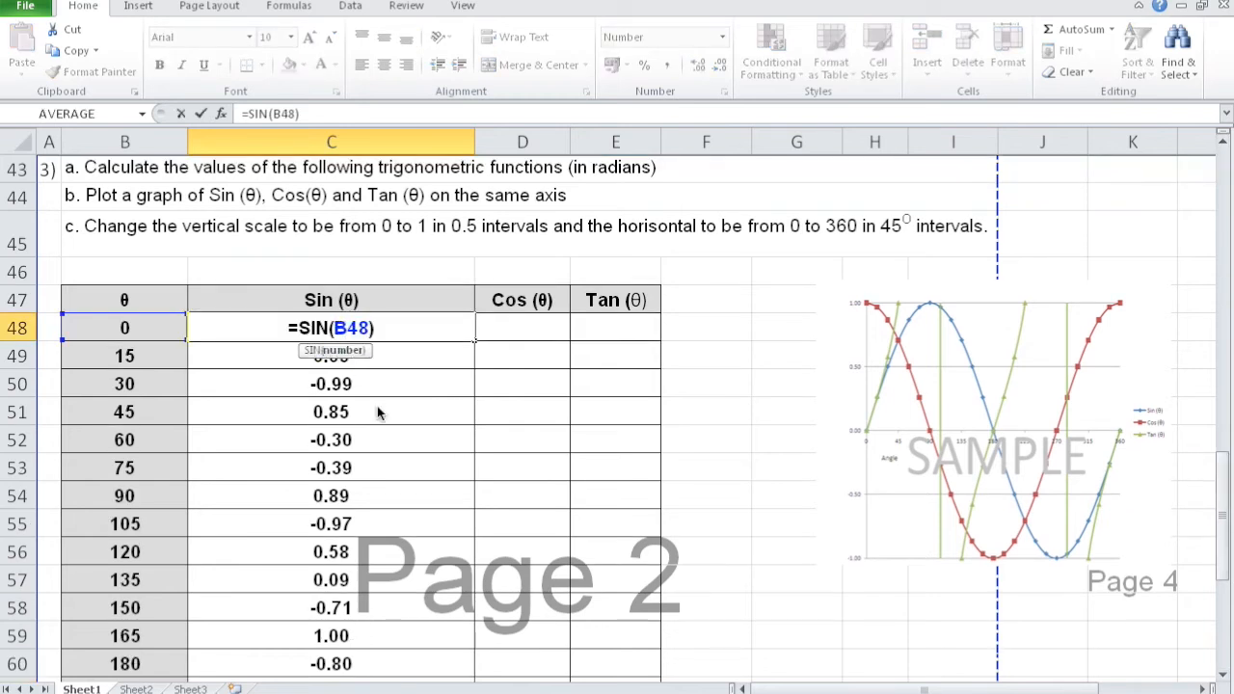
{"action": "key", "text": "Right"}
{"action": "key", "text": "Right"}
{"action": "key", "text": "Right"}
{"action": "type", "text": "*"}
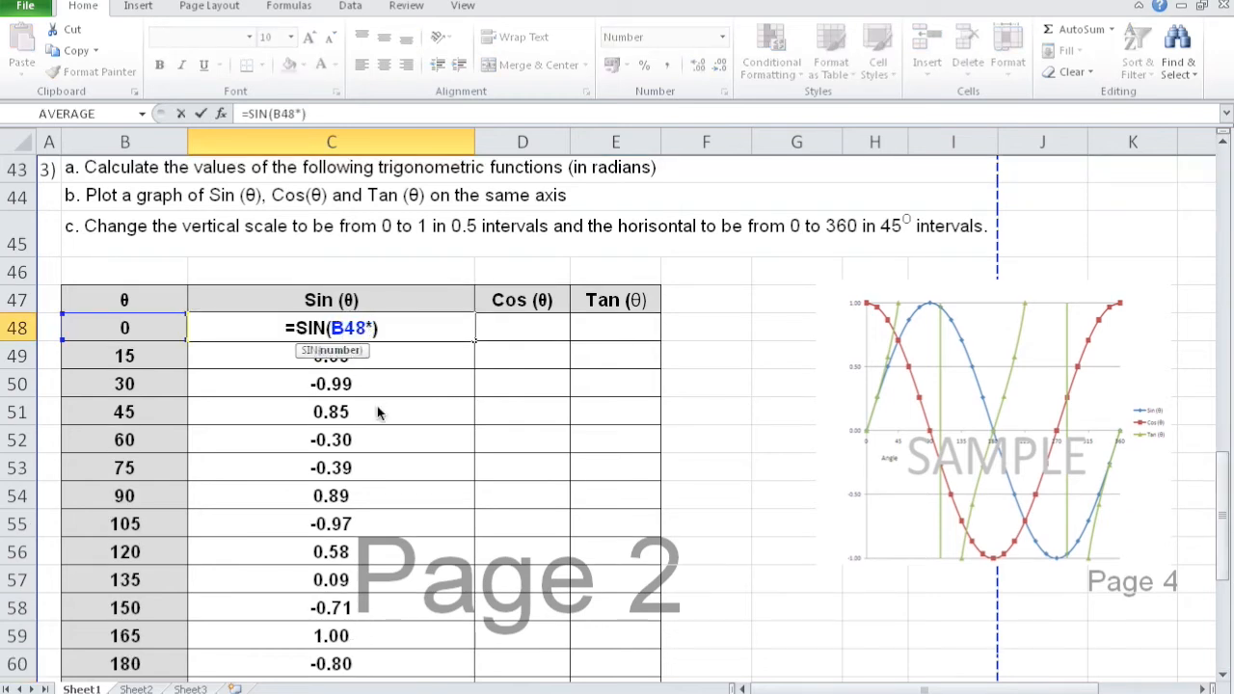
{"action": "type", "text": "3.1"}
{"action": "key", "text": "BackSpace"}
{"action": "key", "text": "BackSpace"}
{"action": "key", "text": "BackSpace"}
{"action": "type", "text": "pi"}
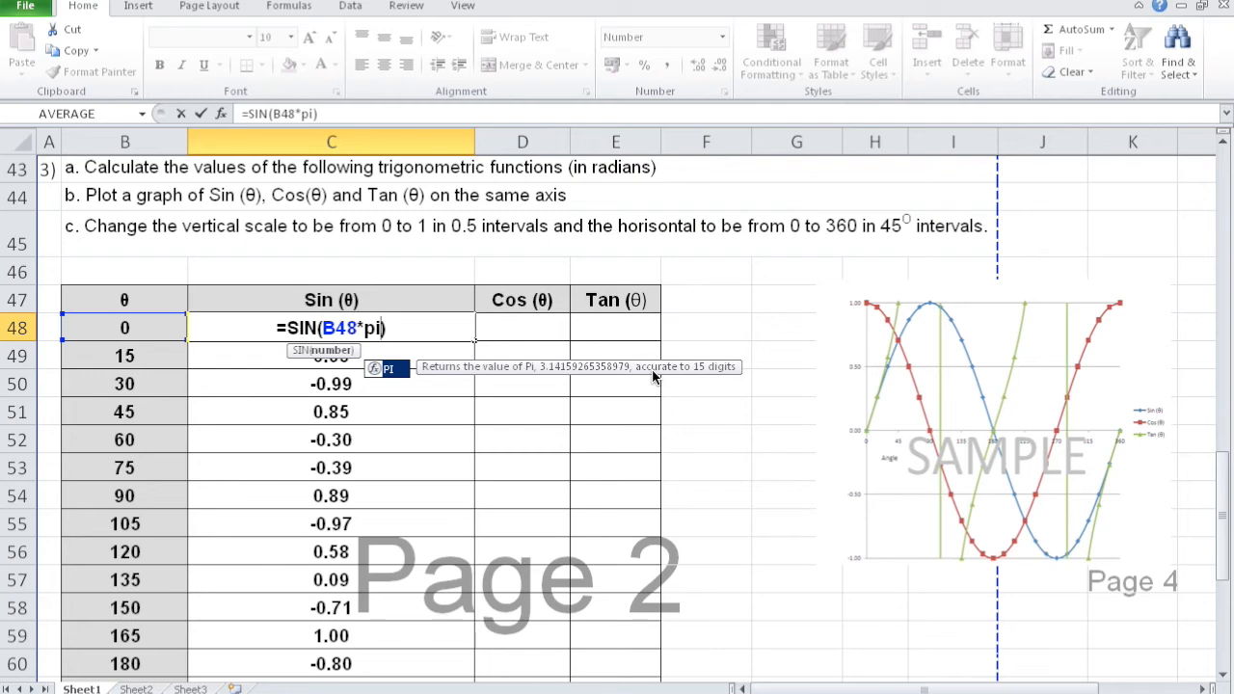
{"action": "type", "text": "()"}
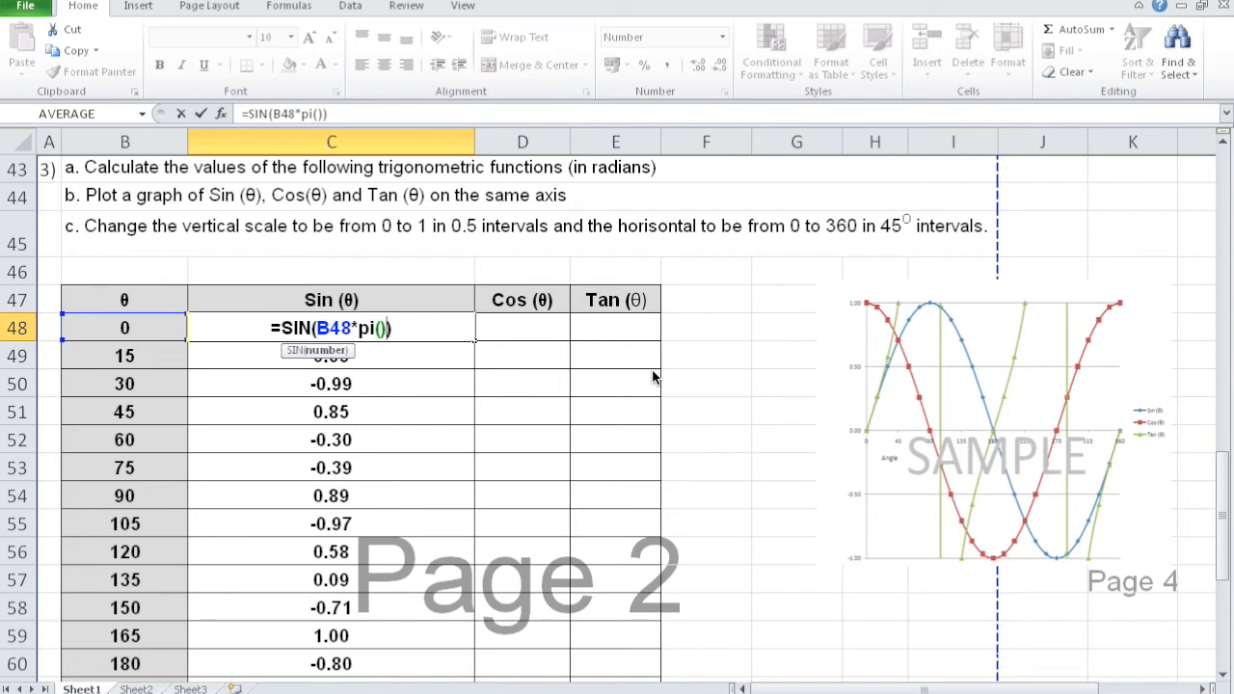
{"action": "type", "text": "/"}
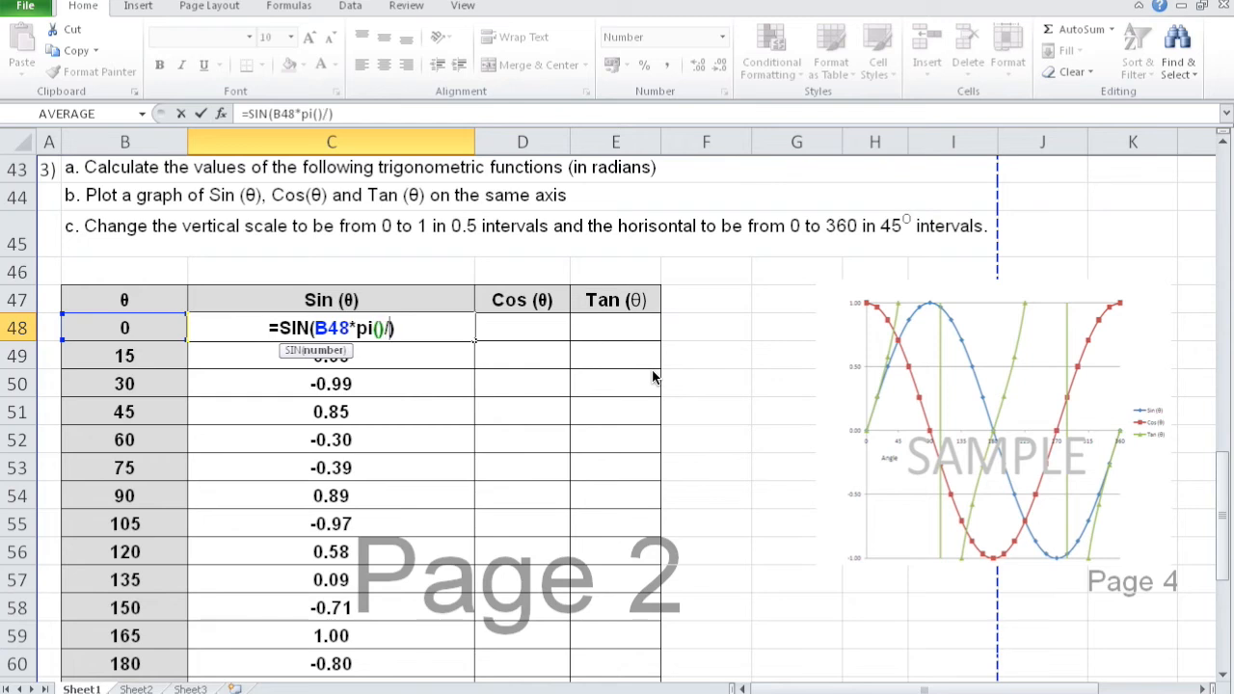
{"action": "type", "text": "180"}
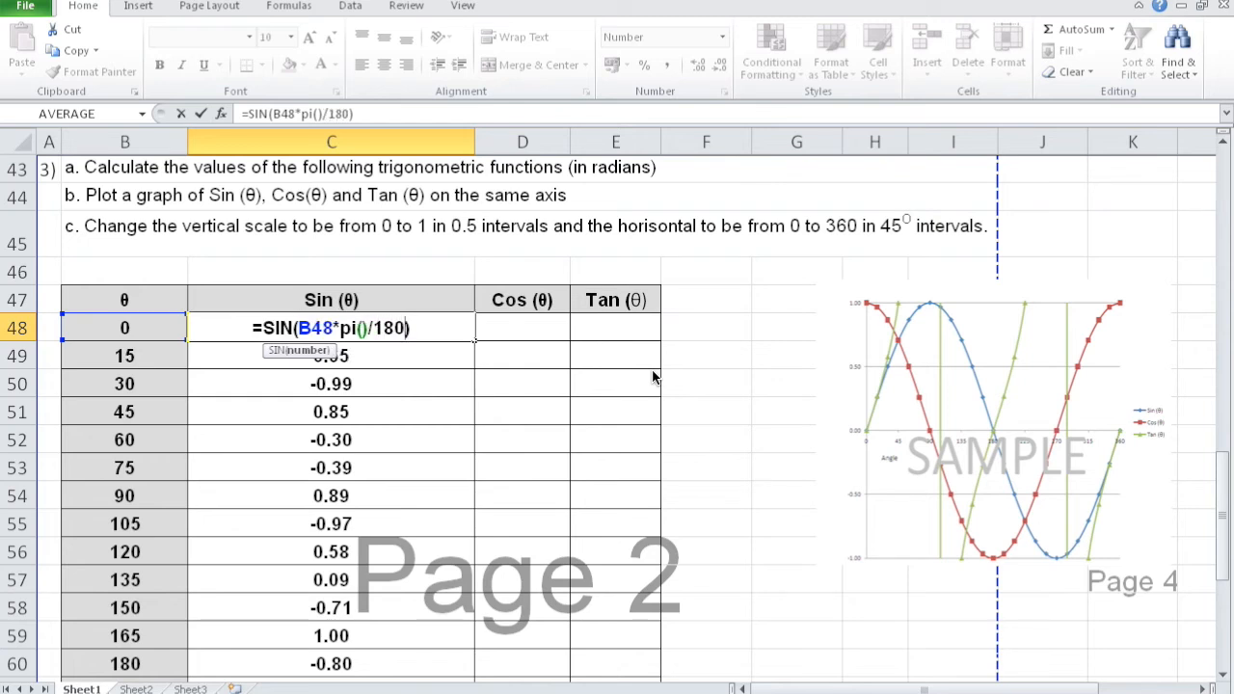
{"action": "key", "text": "Return"}
- Fill the C48 formula down the Sin (θ) column and check the row for 90 degrees
{"action": "left_click", "coordinate": [449, 331]}
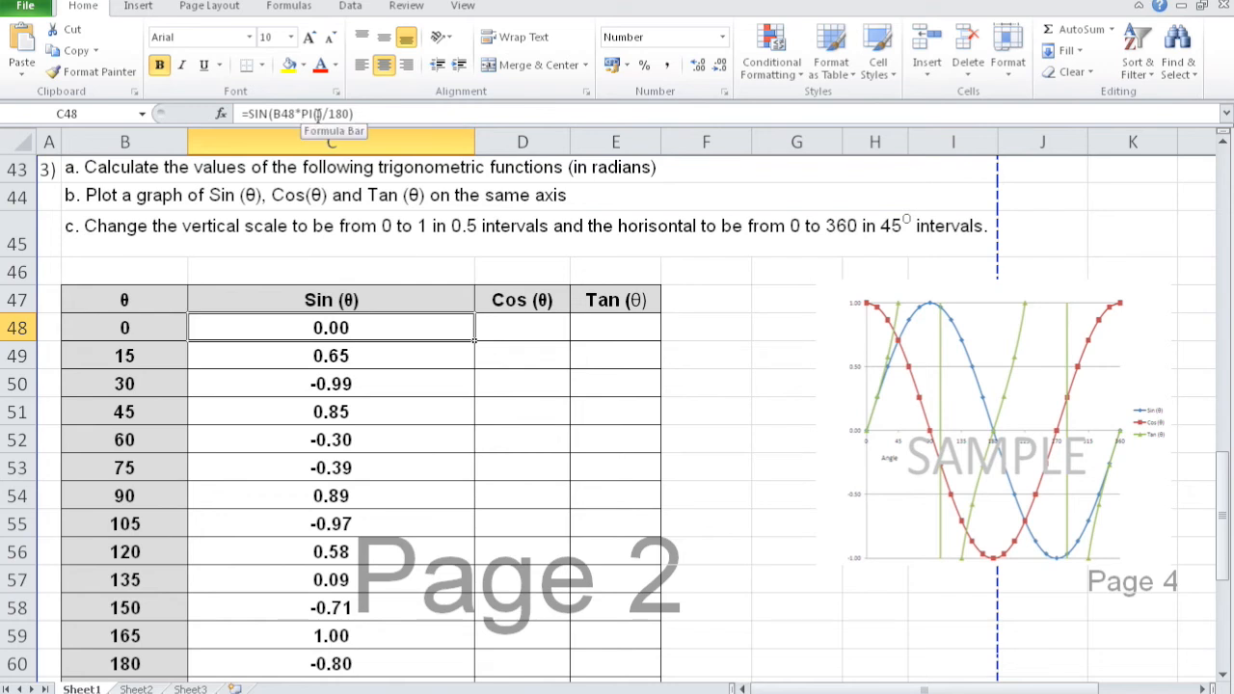
{"action": "double_click", "coordinate": [474, 341]}
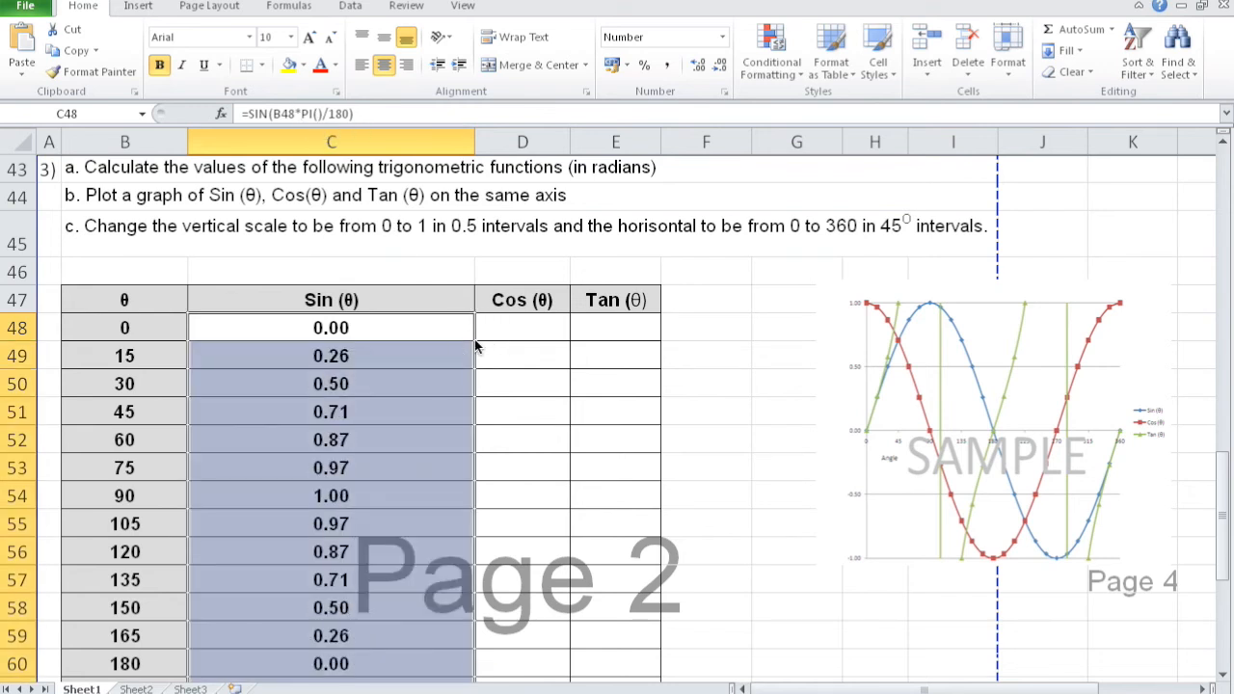
{"action": "left_click", "coordinate": [111, 496]}
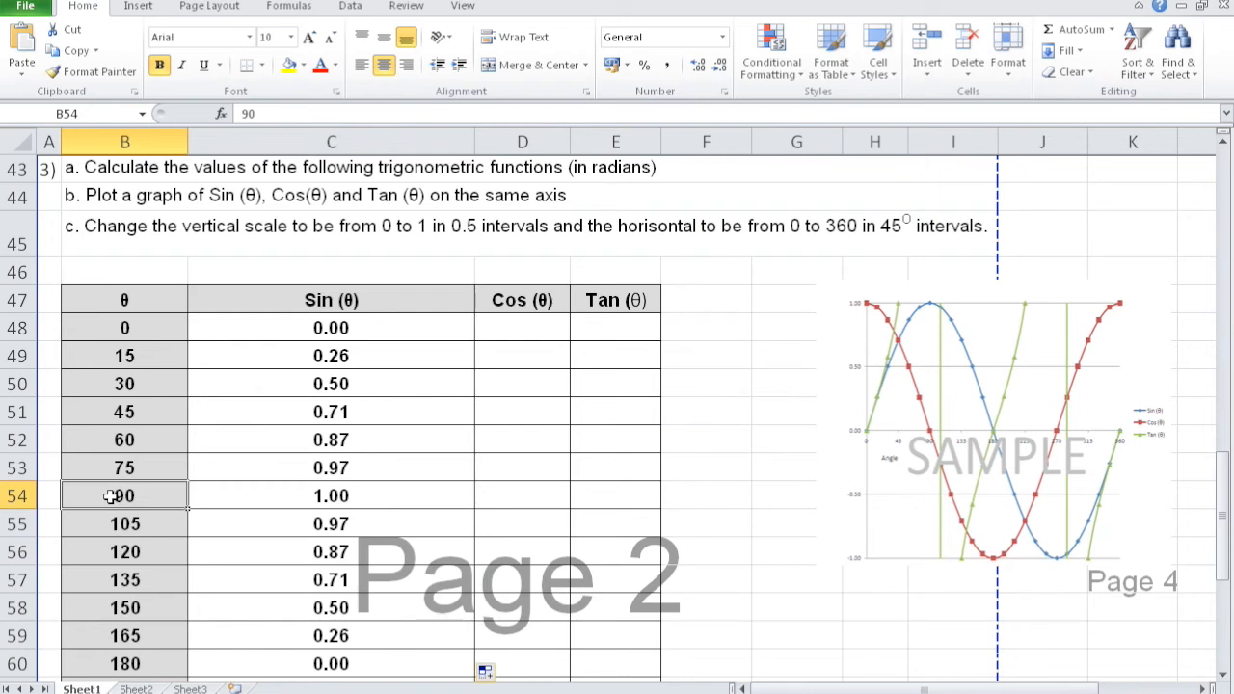
- Rewrite the formula in C48 with the RADIANS function as =SIN(RADIANS(B48))
{"action": "left_click", "coordinate": [309, 328]}
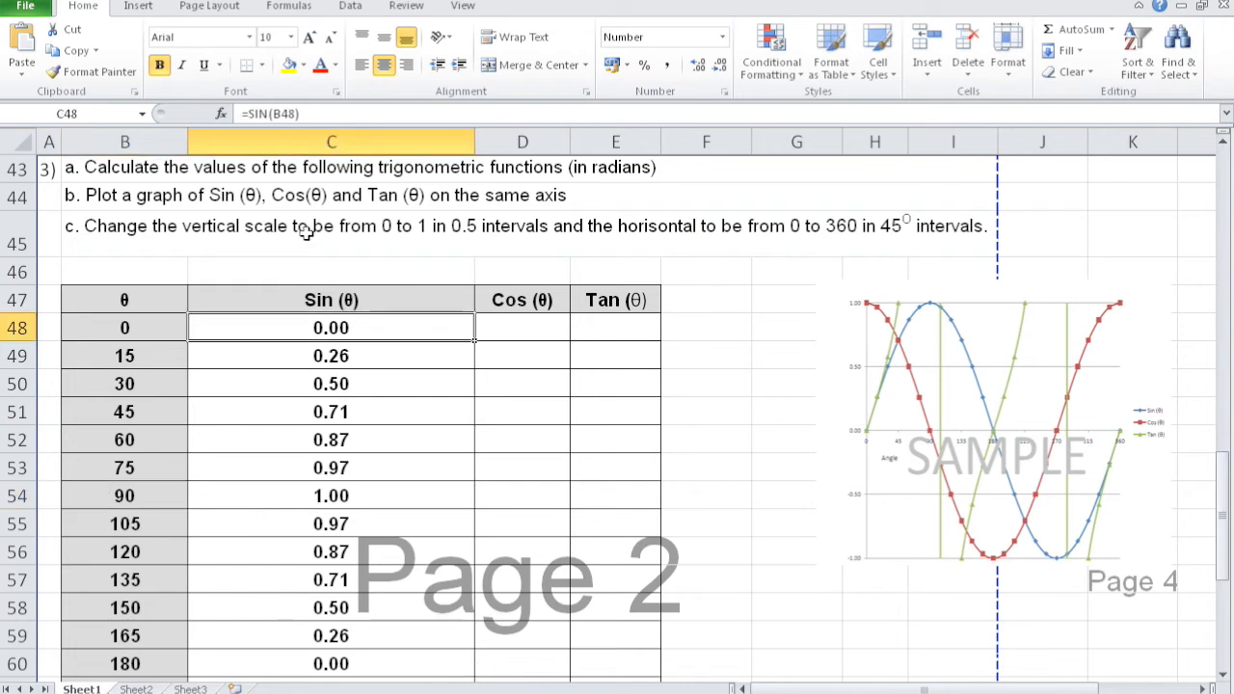
{"action": "left_click", "coordinate": [273, 114]}
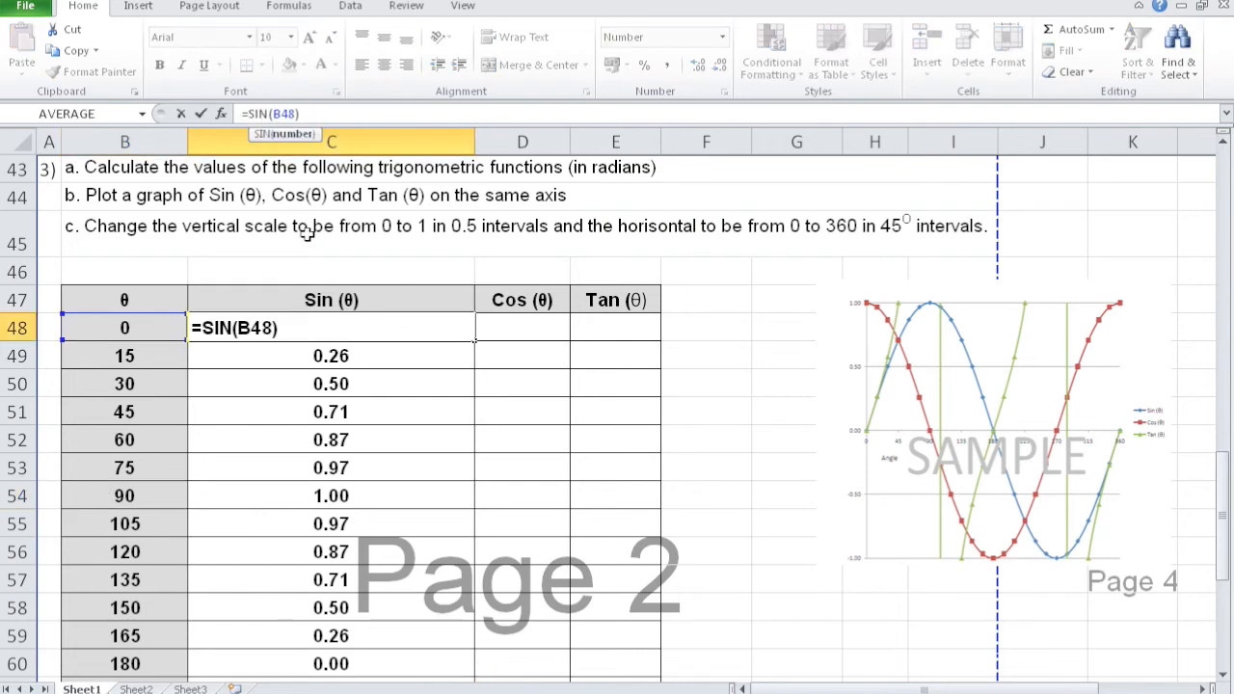
{"action": "type", "text": "radia"}
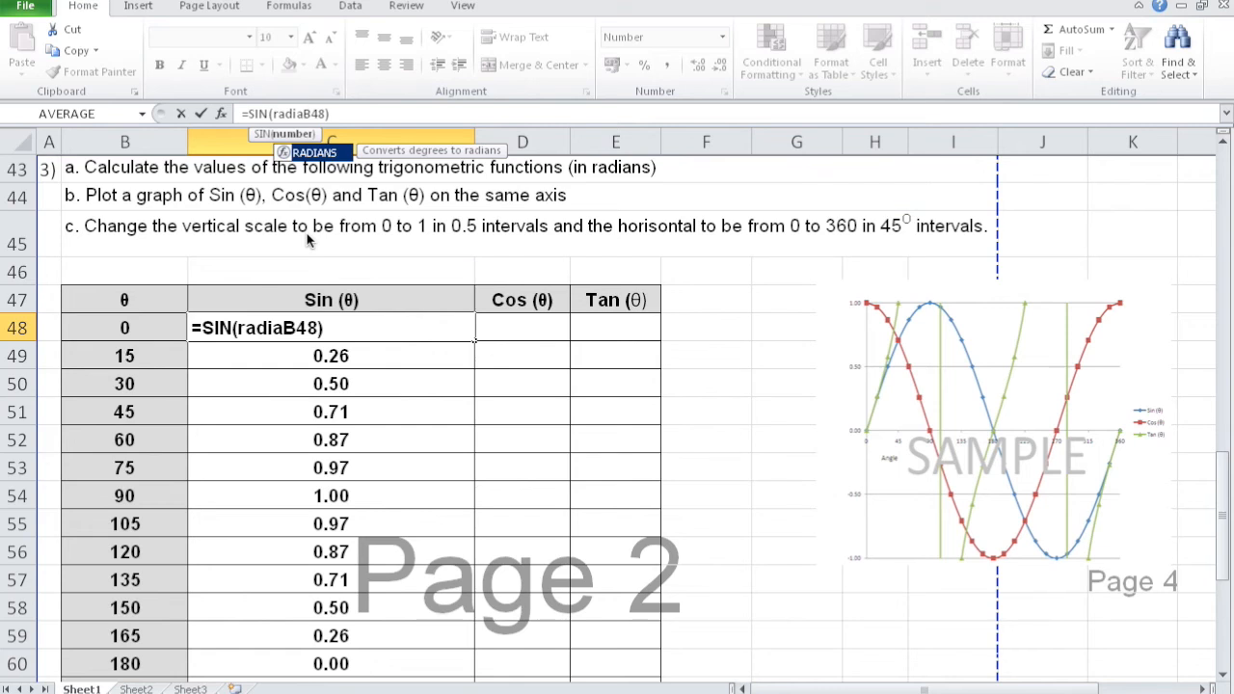
{"action": "key", "text": "Tab"}
{"action": "key", "text": "ctrl+Return"}
{"action": "key", "text": "Escape"}
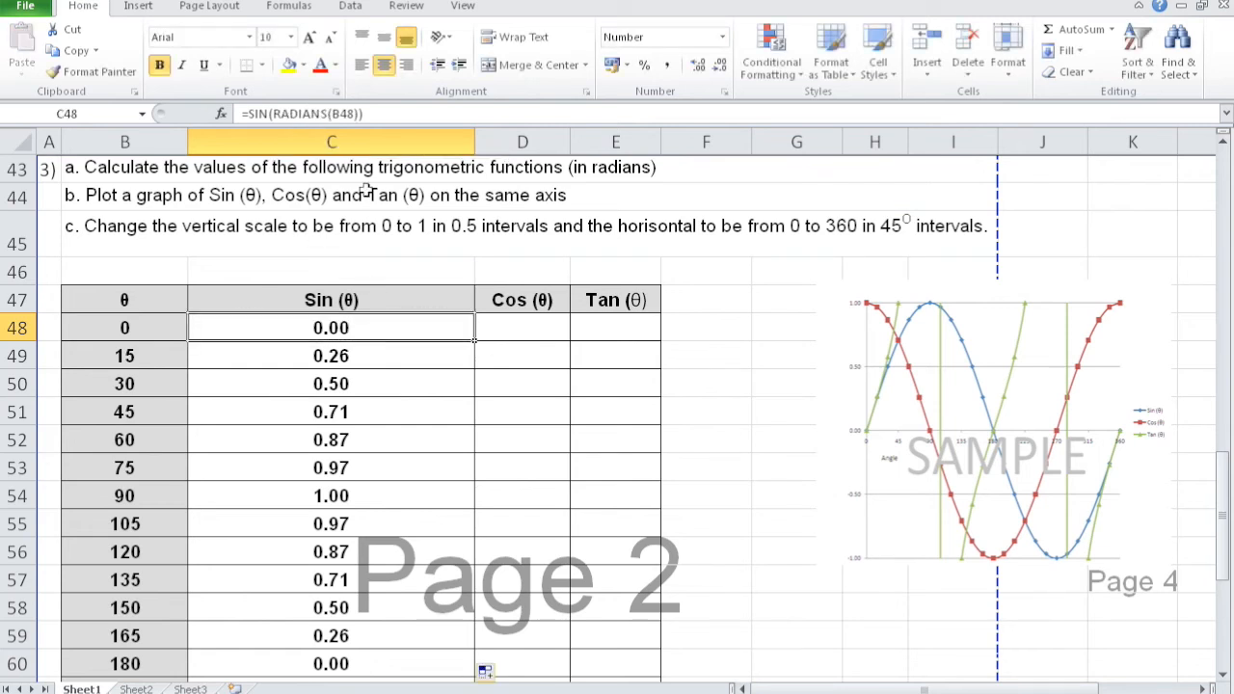
- Copy the formula text of C48 into D48 and change it to =COS(RADIANS(B48))
{"action": "left_click", "coordinate": [370, 114]}
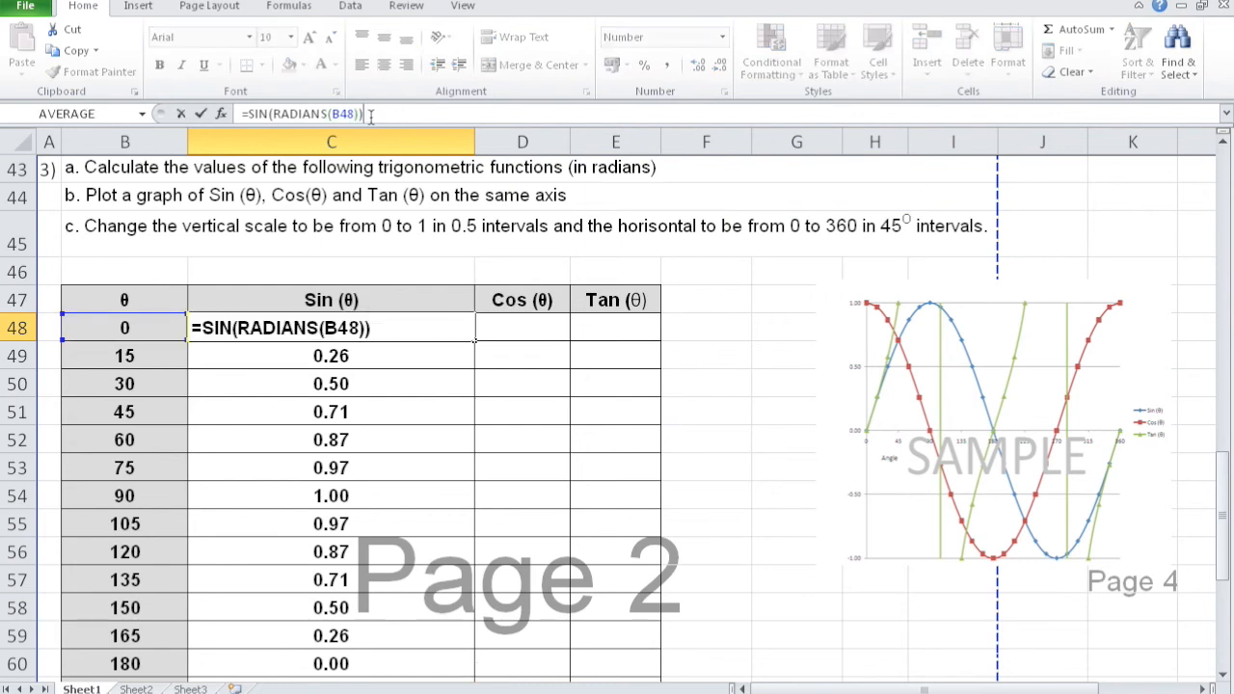
{"action": "left_click_drag", "start_coordinate": [370, 114], "coordinate": [243, 114]}
{"action": "key", "text": "ctrl+c"}
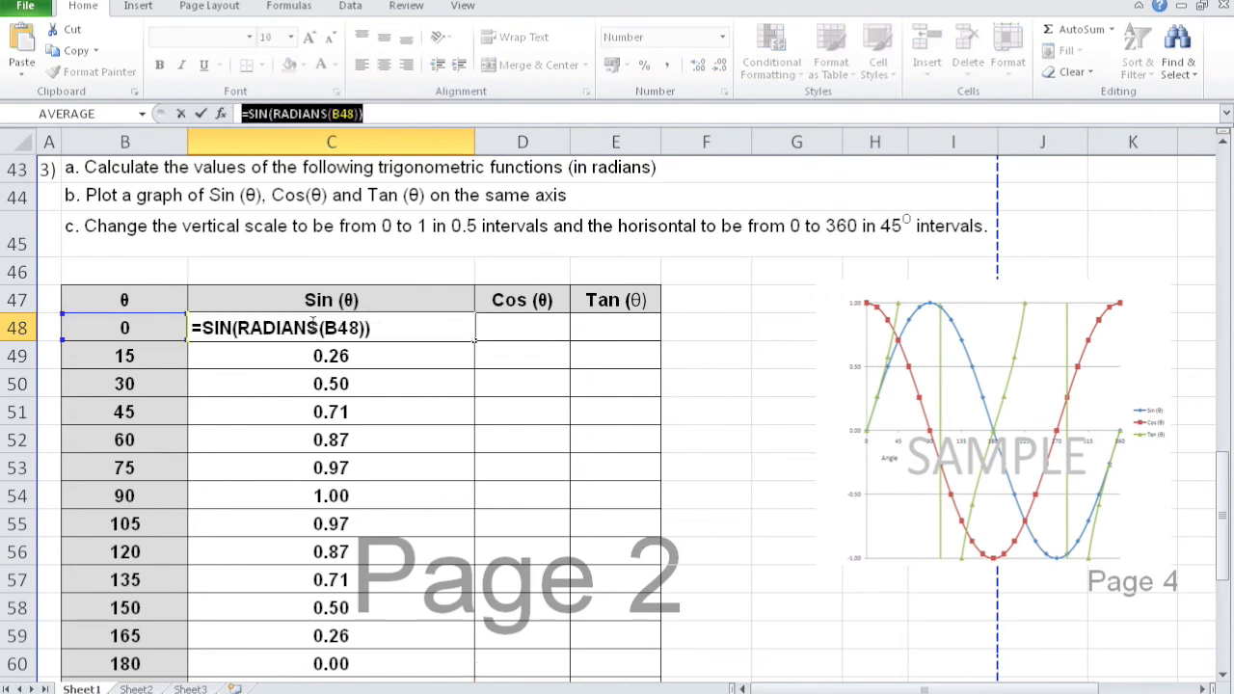
{"action": "key", "text": "Escape"}
{"action": "double_click", "coordinate": [531, 329]}
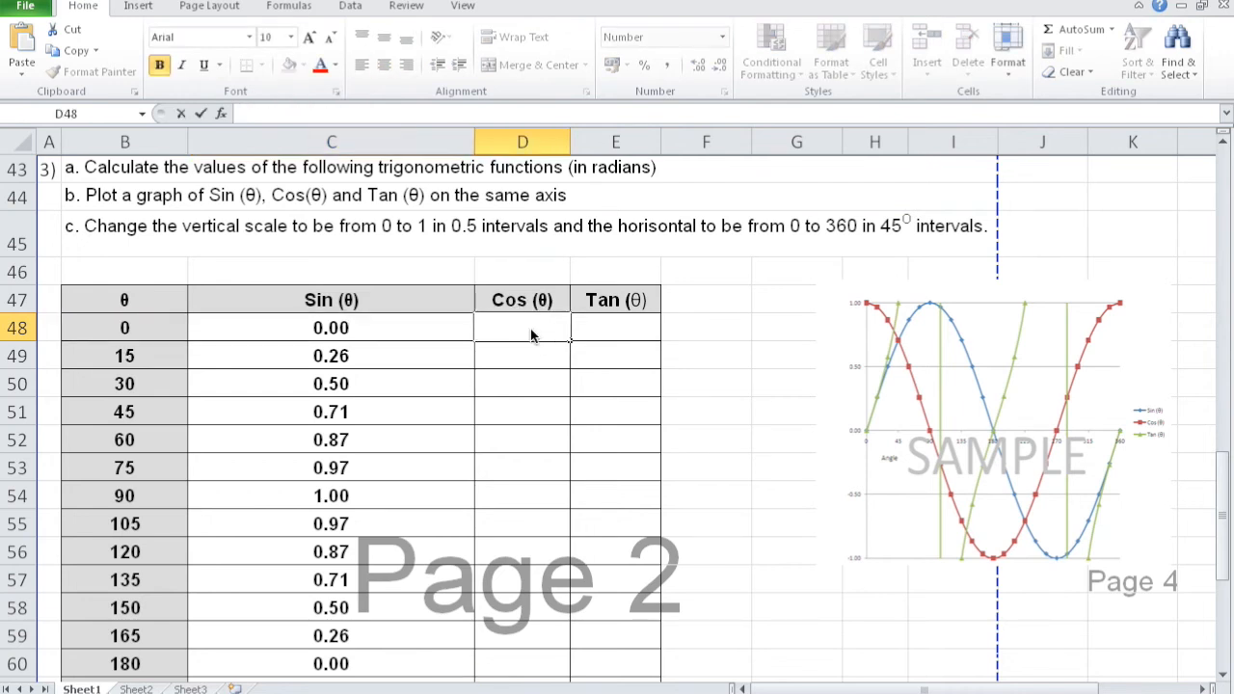
{"action": "key", "text": "ctrl+v"}
{"action": "left_click_drag", "start_coordinate": [474, 327], "coordinate": [444, 328]}
{"action": "type", "text": "cos"}
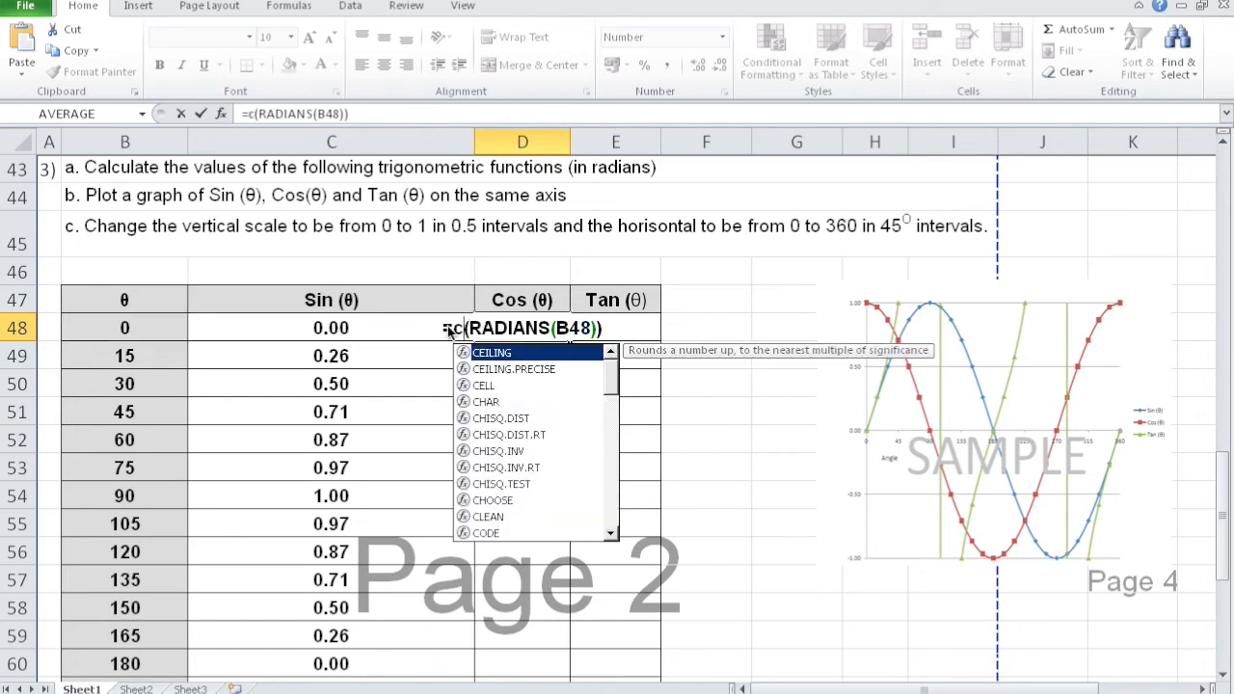
{"action": "key", "text": "Return"}
- Paste the copied formula text into E48 and change it to =TAN(RADIANS(B48))
{"action": "left_click", "coordinate": [595, 328]}
{"action": "double_click", "coordinate": [598, 329]}
{"action": "key", "text": "ctrl+v"}
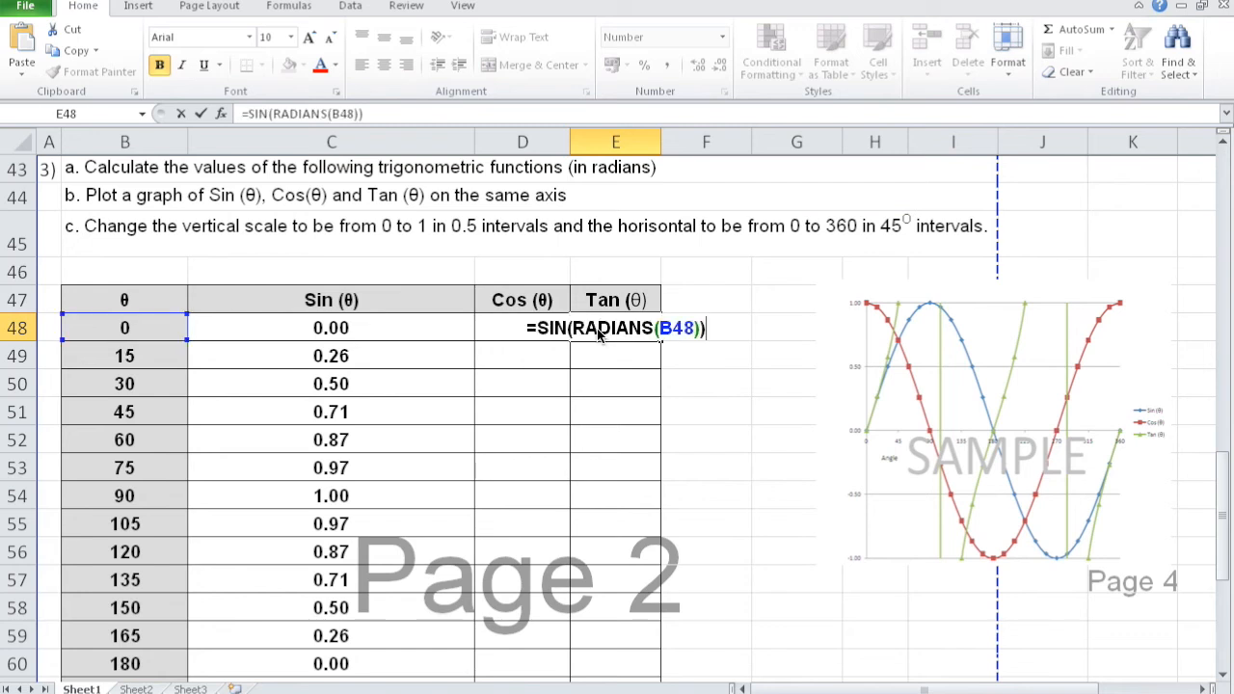
{"action": "left_click_drag", "start_coordinate": [569, 328], "coordinate": [538, 328]}
{"action": "type", "text": "tan"}
{"action": "key", "text": "Return"}
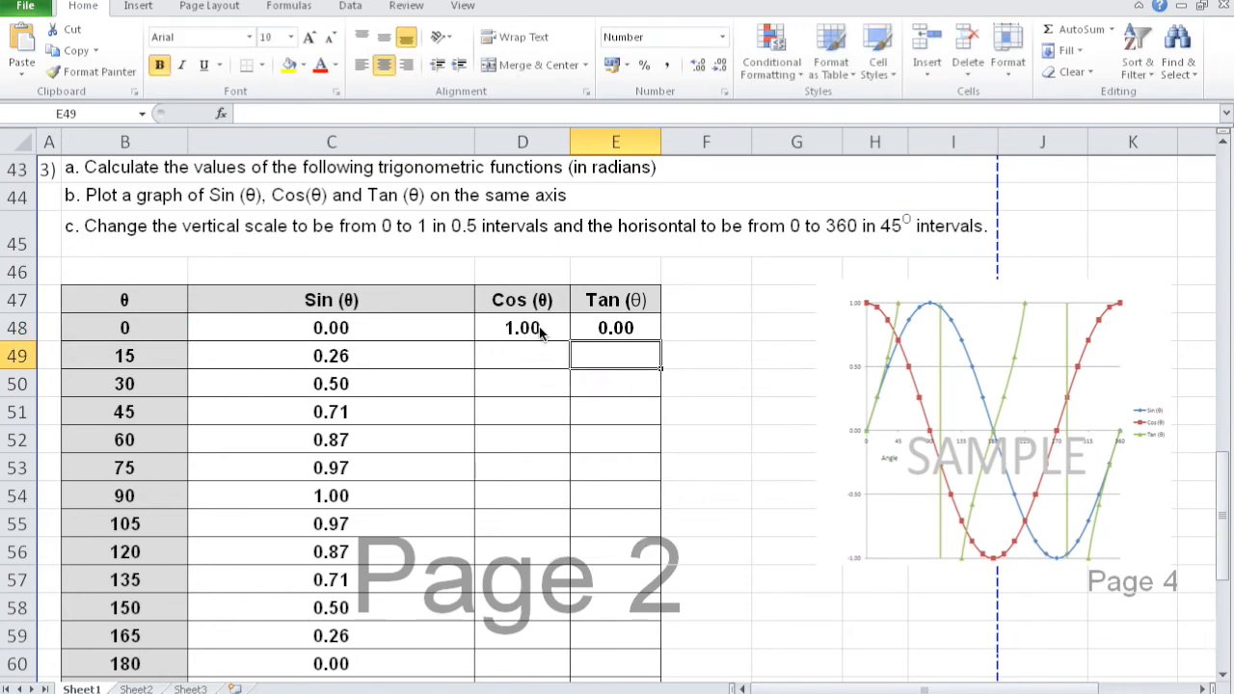
- Fill the Sin, Cos and Tan formulas in C48:E48 down to row 72
{"action": "left_click_drag", "start_coordinate": [388, 333], "coordinate": [653, 333]}
{"action": "double_click", "coordinate": [663, 342]}
{"action": "left_click_drag", "start_coordinate": [663, 342], "coordinate": [659, 633]}
{"action": "left_click", "coordinate": [683, 396]}
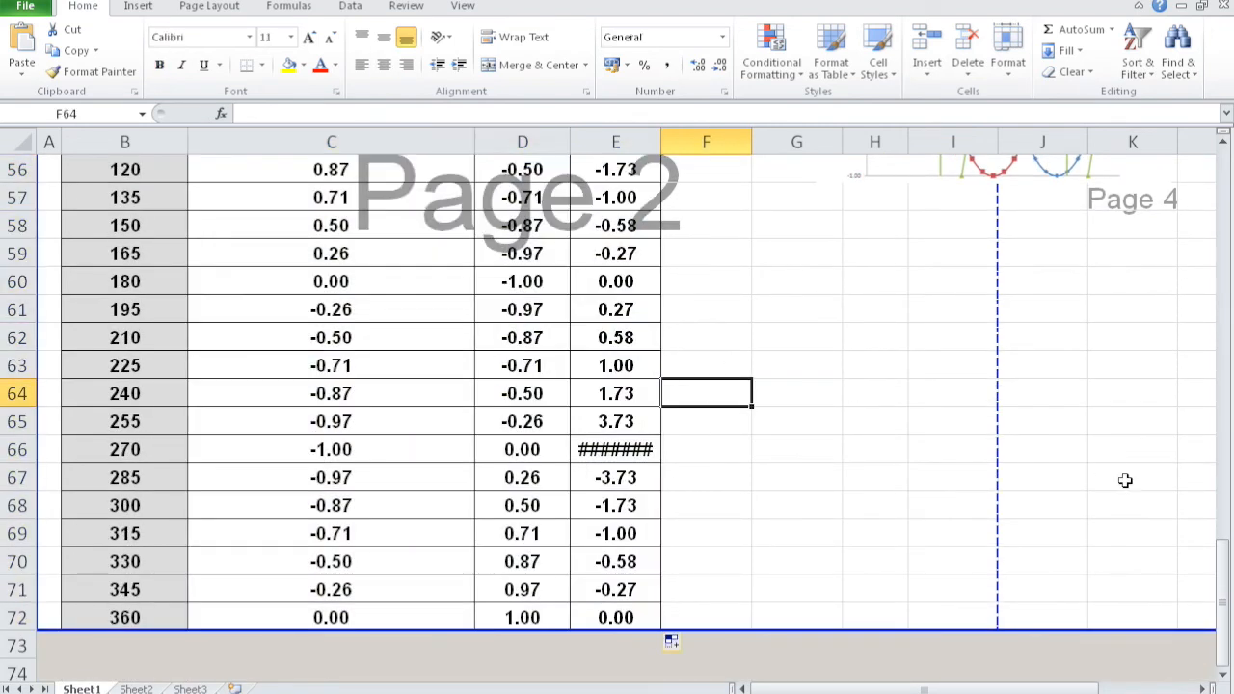
- Widen column E to show the full Tan (θ) value for 90 degrees in E54
{"action": "left_click_drag", "start_coordinate": [1224, 606], "coordinate": [1221, 517]}
{"action": "left_click", "coordinate": [642, 502]}
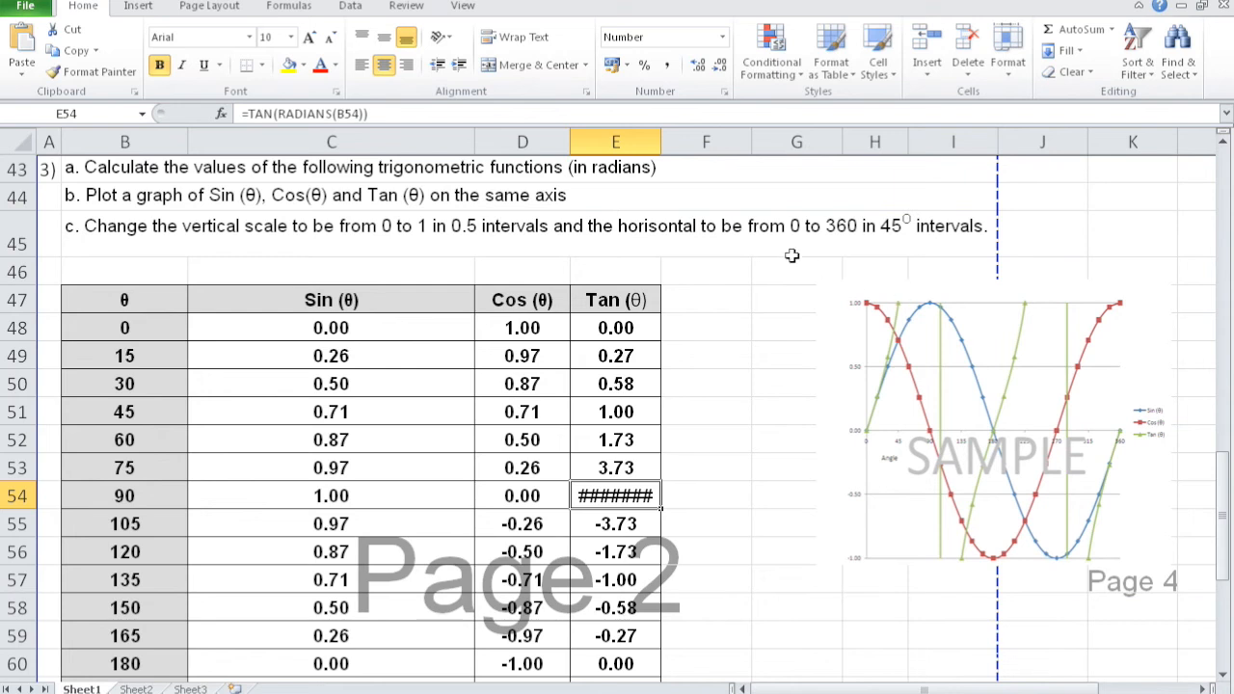
{"action": "left_click_drag", "start_coordinate": [660, 142], "coordinate": [894, 142]}
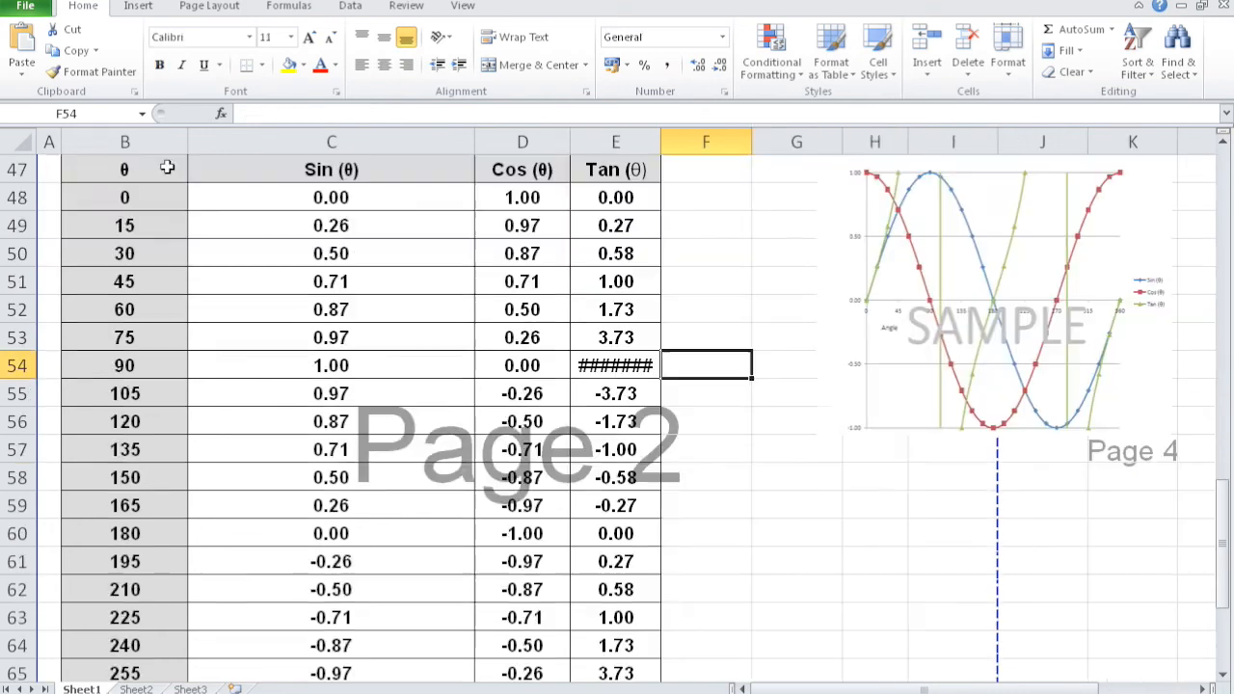
- Insert a scatter chart with smooth lines and markers from B47:E72 and arrange it beside the sample graph picture
{"action": "left_click_drag", "start_coordinate": [165, 169], "coordinate": [603, 622]}
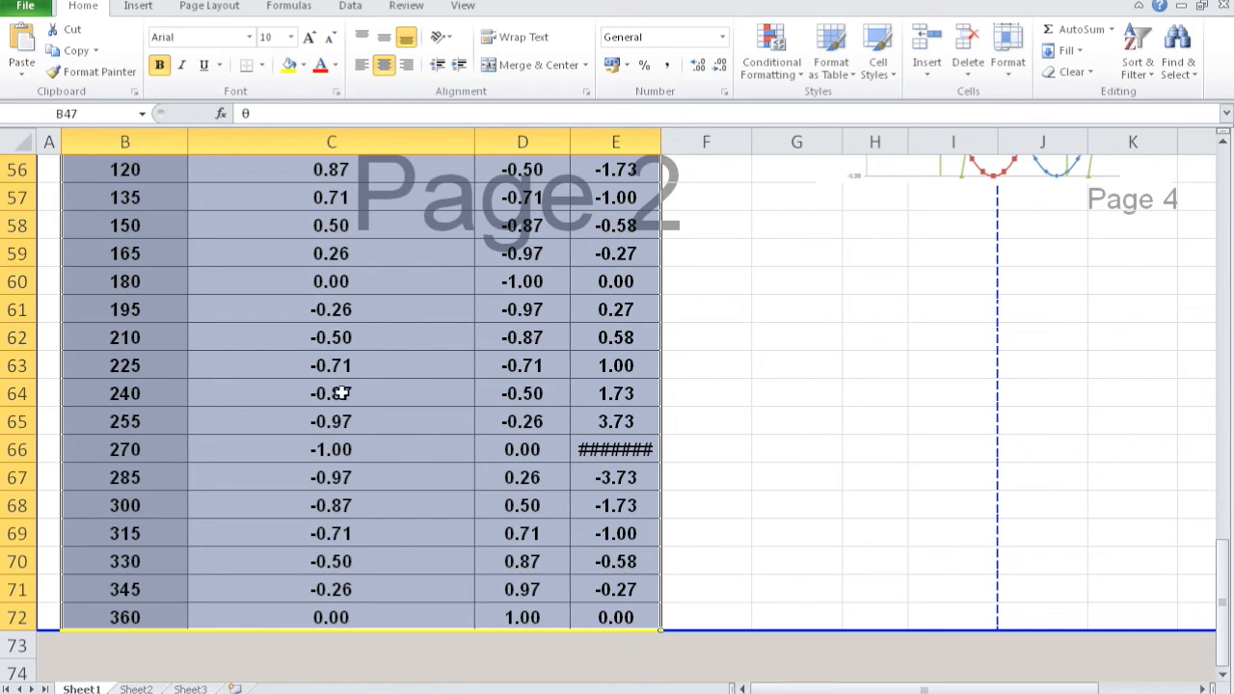
{"action": "left_click", "coordinate": [140, 8]}
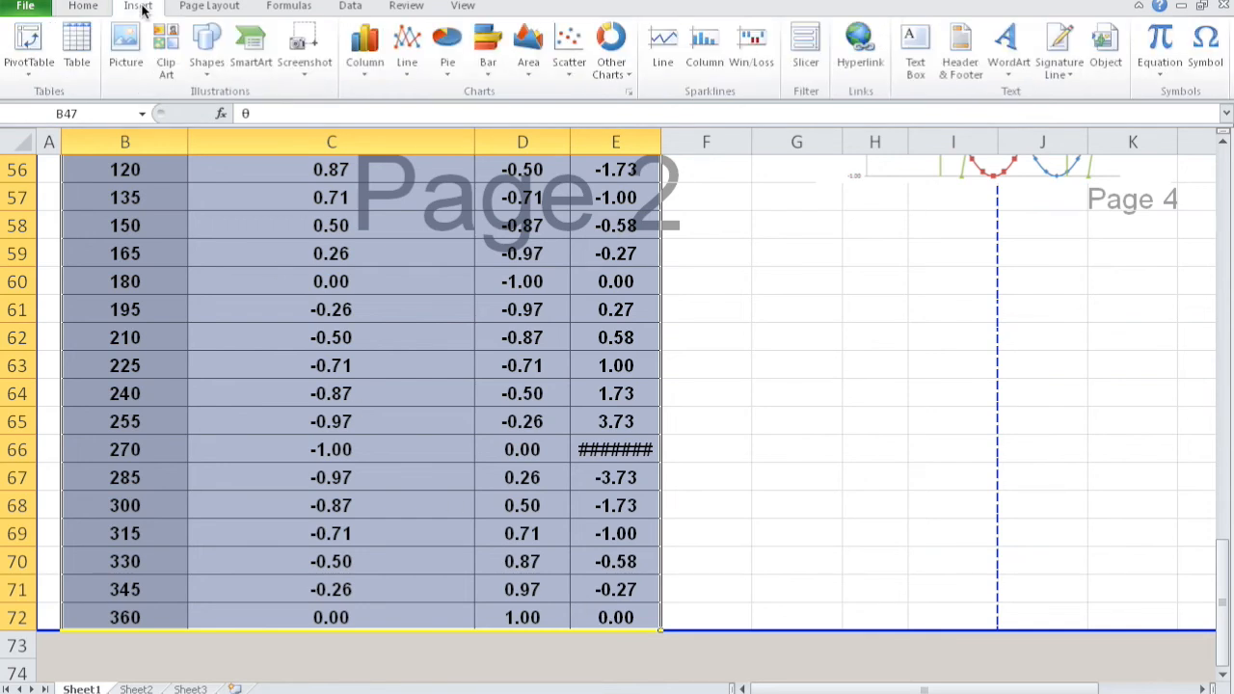
{"action": "left_click", "coordinate": [570, 68]}
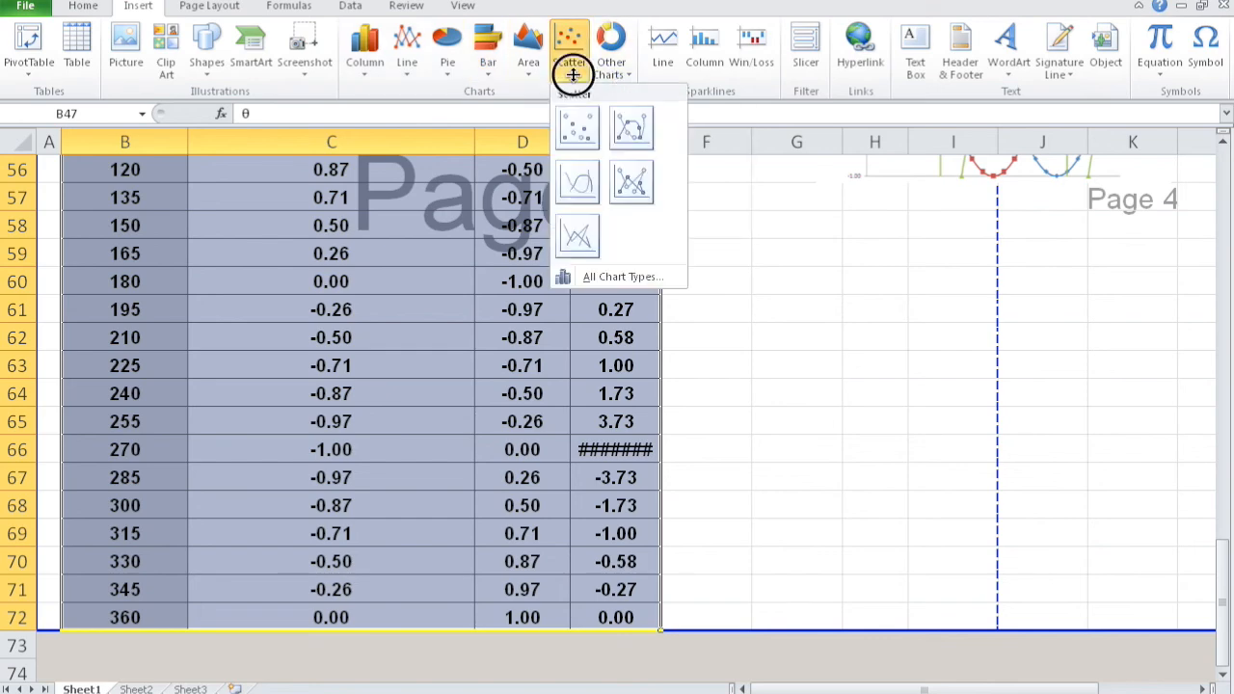
{"action": "left_click", "coordinate": [629, 128]}
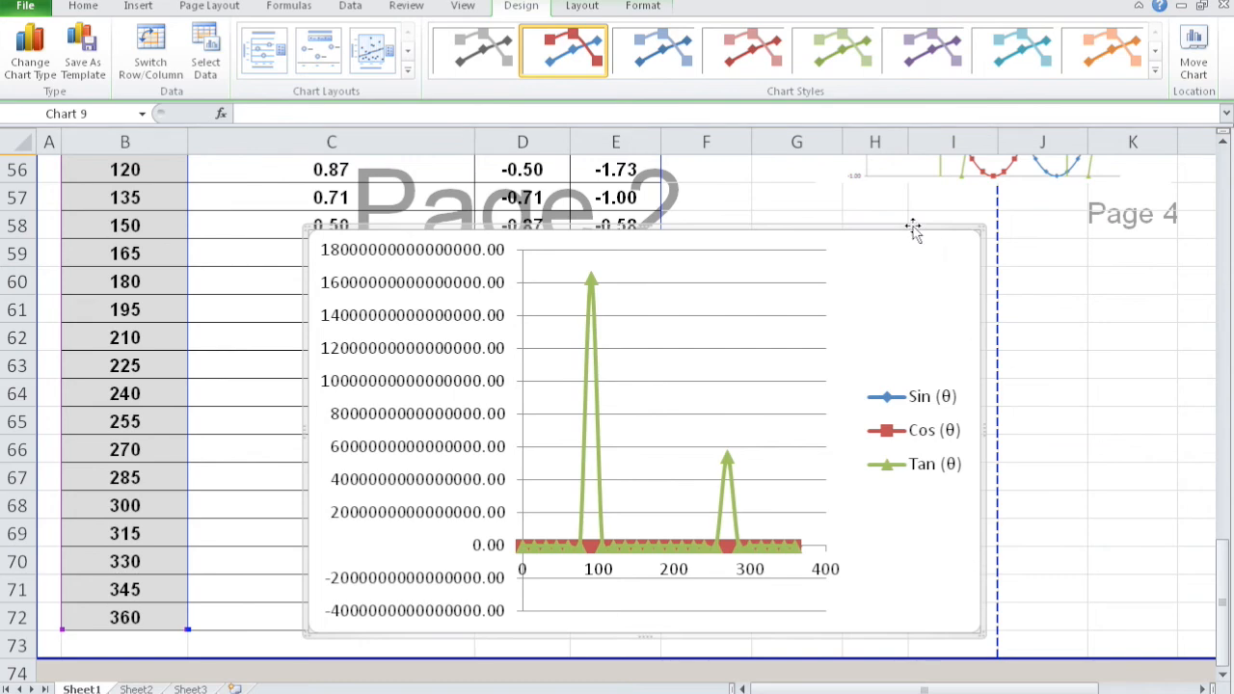
{"action": "left_click_drag", "start_coordinate": [863, 226], "coordinate": [724, 177]}
{"action": "left_click_drag", "start_coordinate": [988, 171], "coordinate": [1020, 456]}
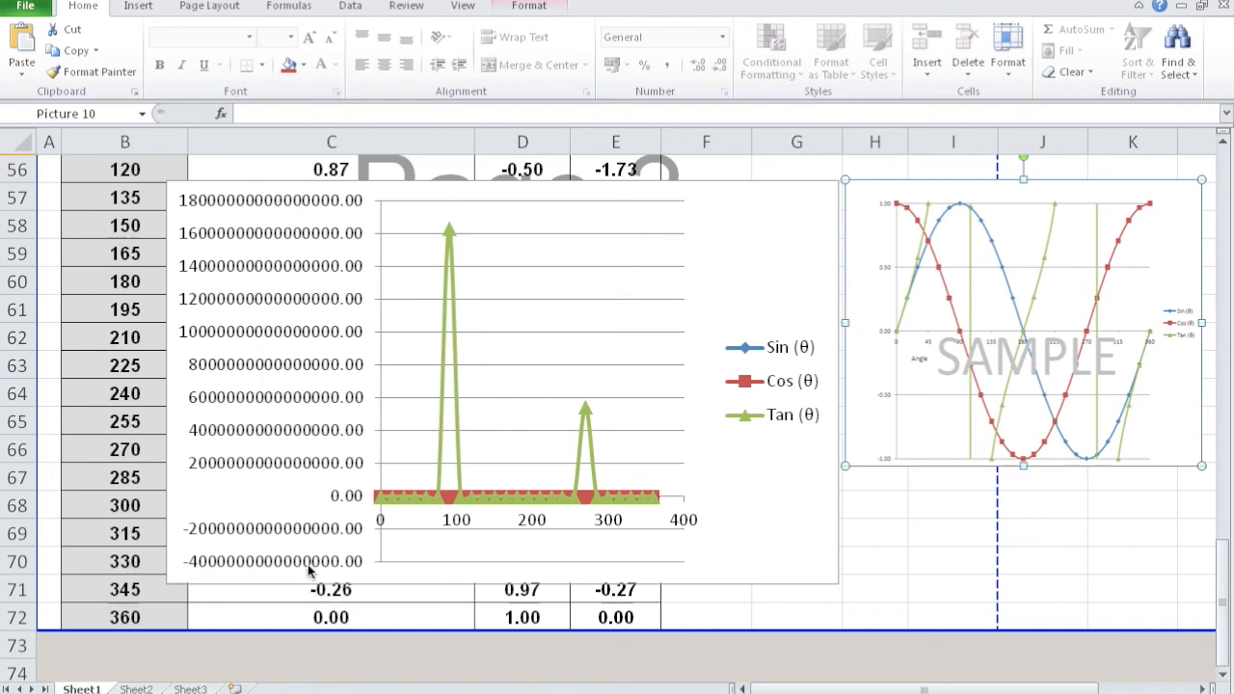
- Fix the chart's vertical axis minimum at -1 and its maximum at 1
{"action": "right_click", "coordinate": [259, 336]}
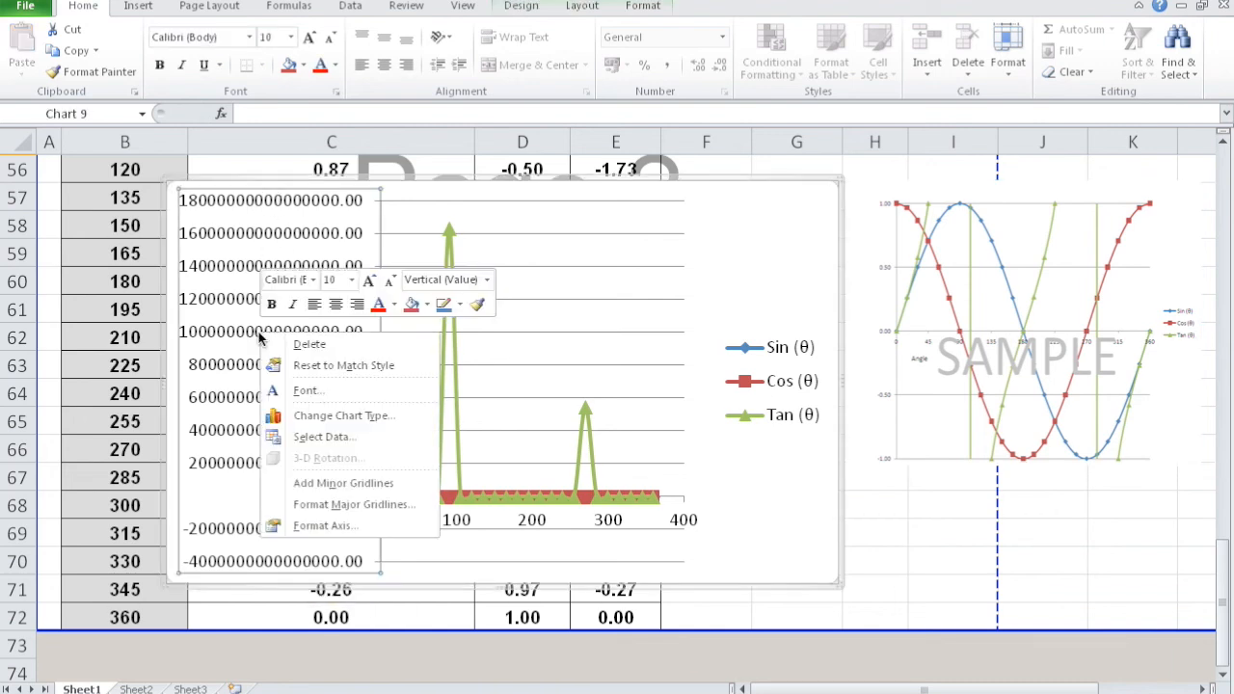
{"action": "left_click", "coordinate": [343, 526]}
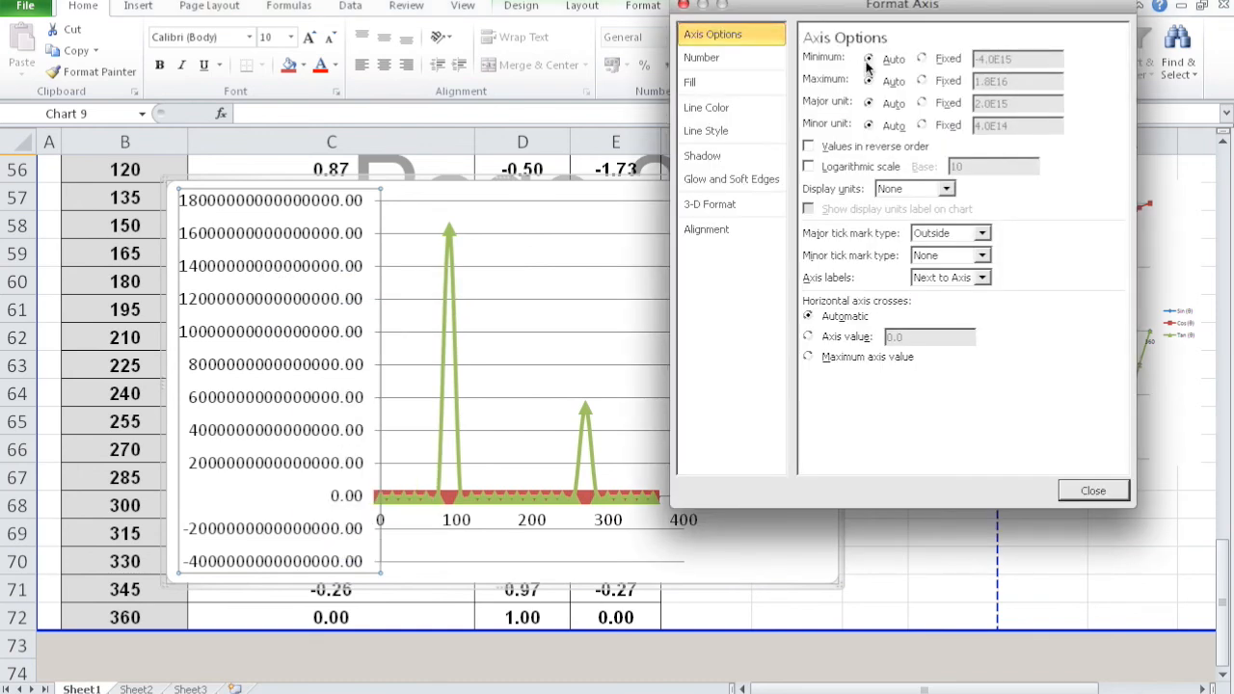
{"action": "left_click", "coordinate": [922, 60]}
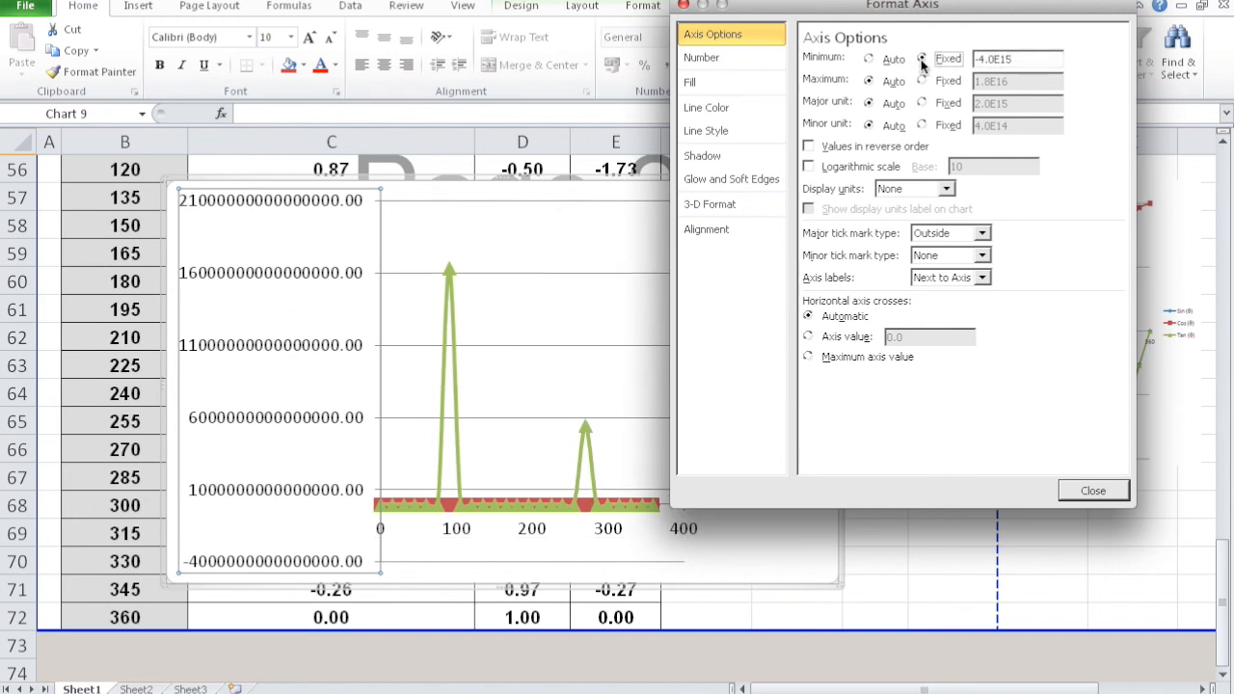
{"action": "left_click_drag", "start_coordinate": [1018, 58], "coordinate": [975, 54]}
{"action": "type", "text": "-1"}
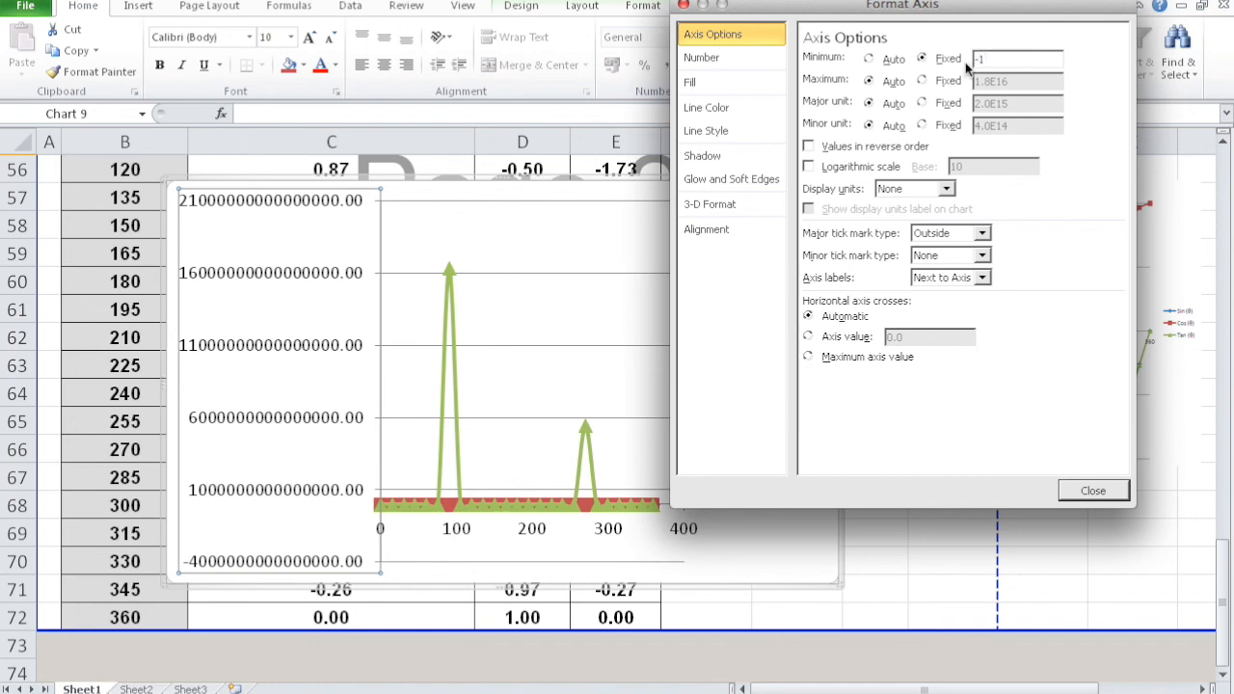
{"action": "left_click", "coordinate": [923, 81]}
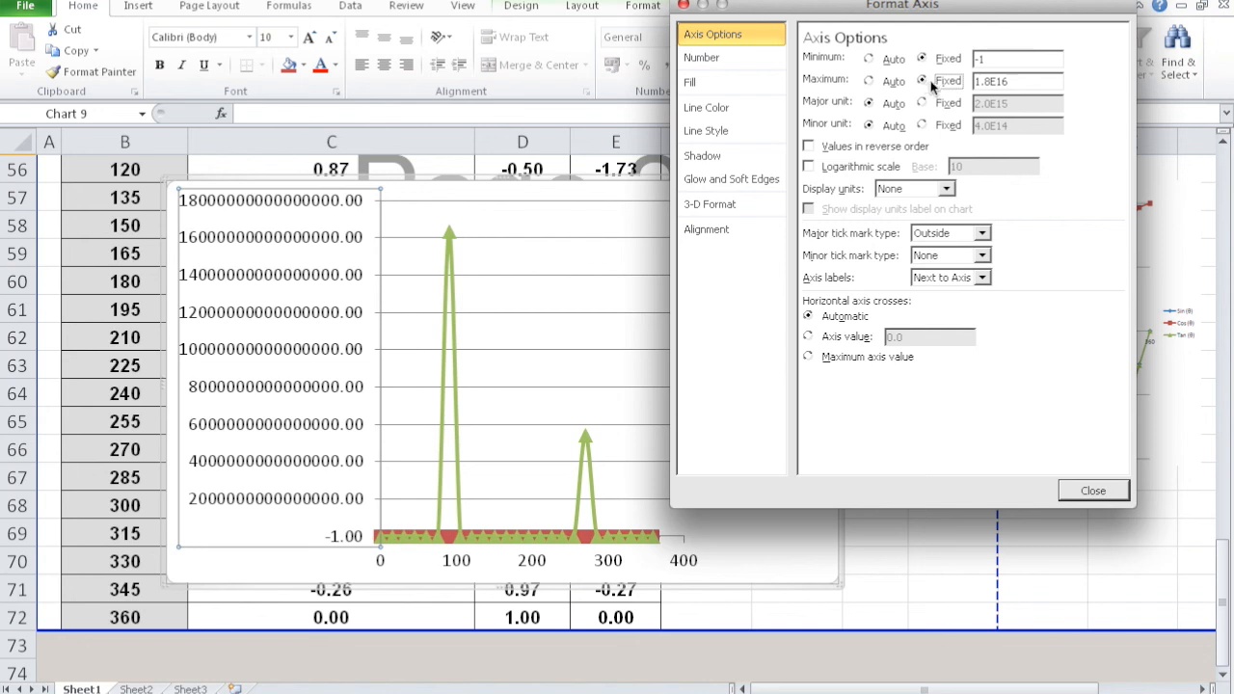
{"action": "left_click_drag", "start_coordinate": [1013, 81], "coordinate": [975, 81]}
{"action": "type", "text": "1"}
- Fix the vertical axis major unit at 0.5 and close the axis formatting
{"action": "left_click_drag", "start_coordinate": [884, 6], "coordinate": [516, 77]}
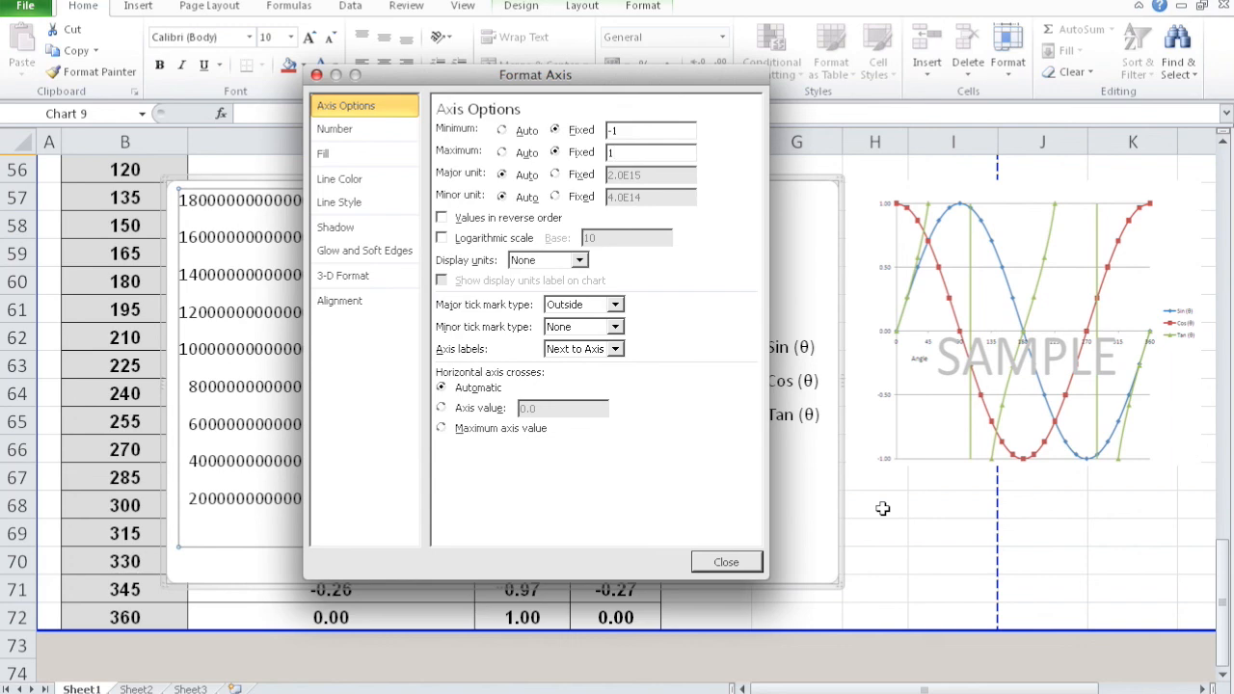
{"action": "left_click", "coordinate": [553, 174]}
{"action": "left_click_drag", "start_coordinate": [569, 76], "coordinate": [868, 140]}
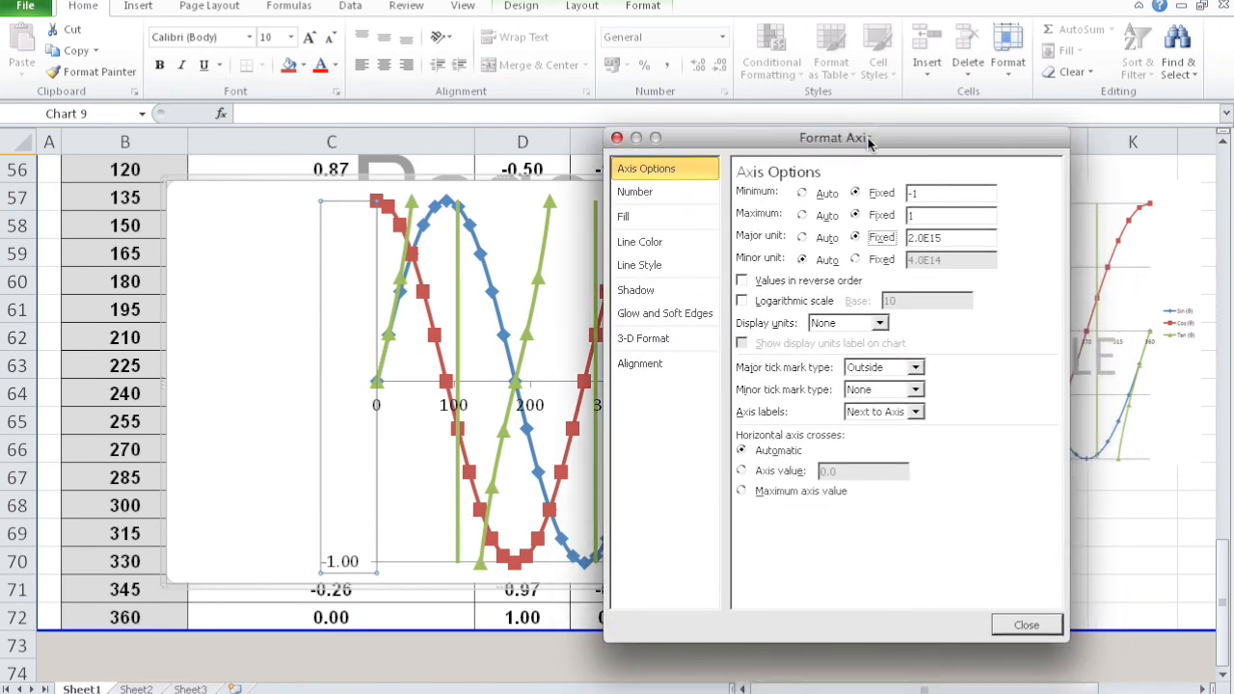
{"action": "double_click", "coordinate": [932, 237]}
{"action": "type", "text": "0.5"}
{"action": "left_click", "coordinate": [1023, 622]}
- Enlarge the trigonometric chart and move it clear of the sample graph picture
{"action": "left_click", "coordinate": [646, 179]}
{"action": "left_click_drag", "start_coordinate": [646, 178], "coordinate": [772, 176]}
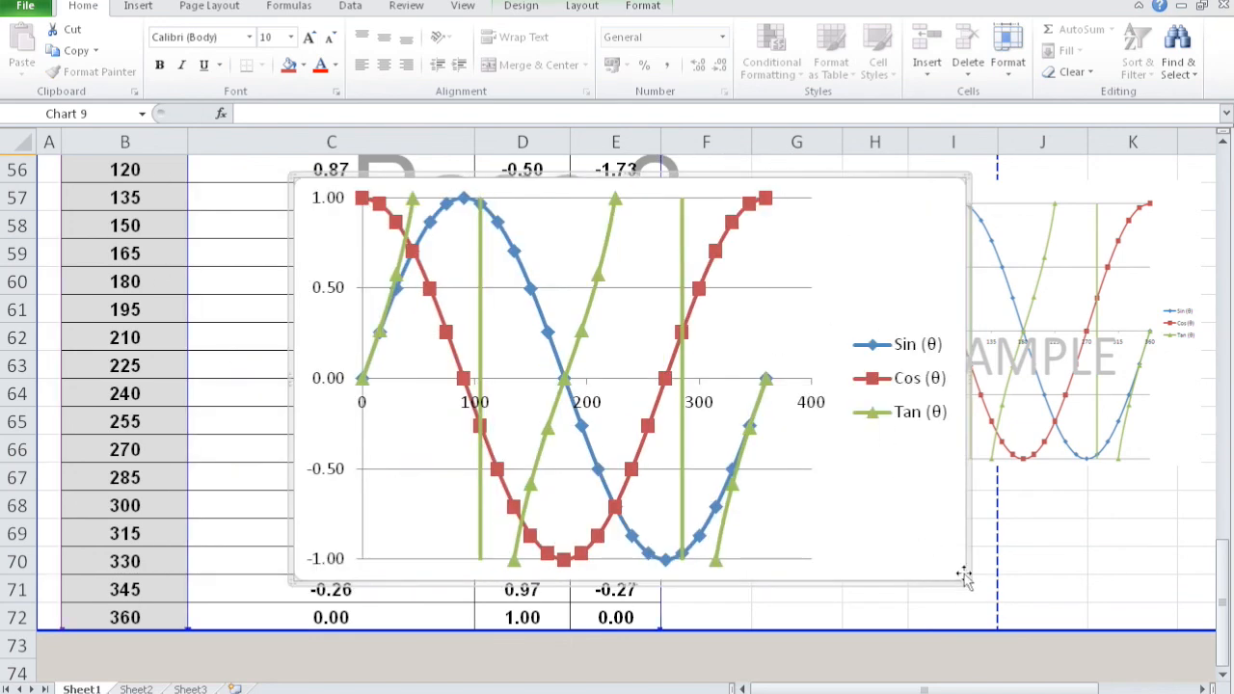
{"action": "left_click_drag", "start_coordinate": [967, 582], "coordinate": [1030, 629]}
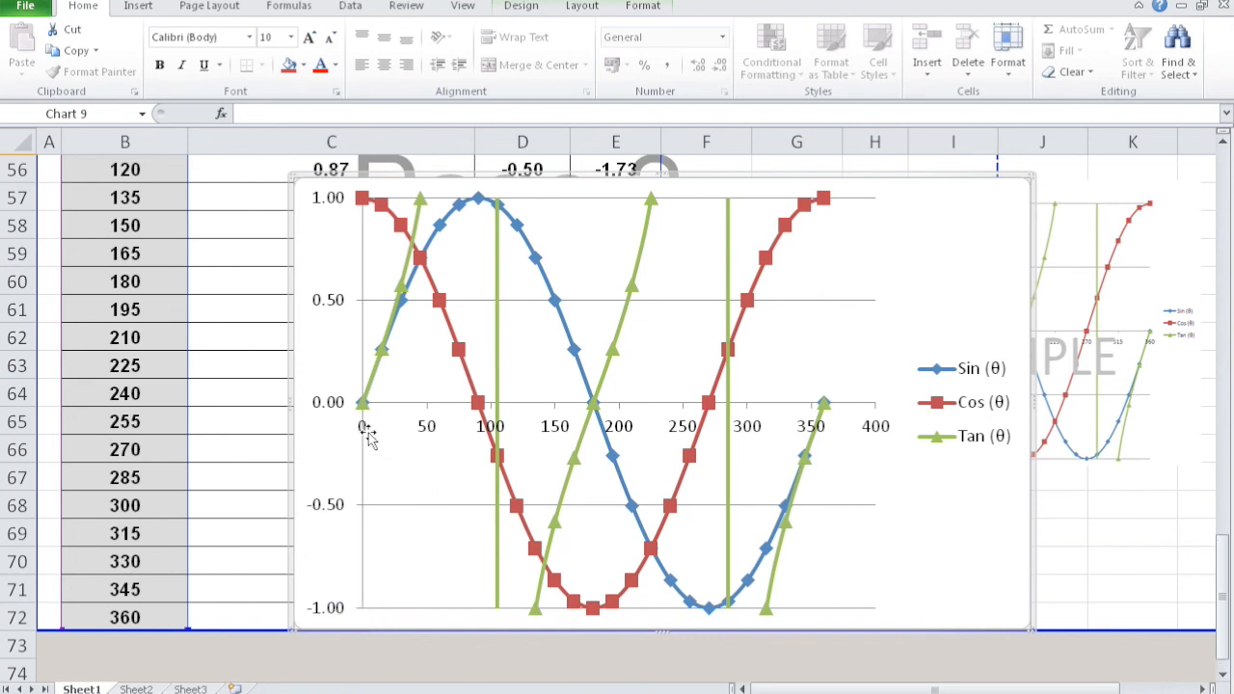
{"action": "left_click", "coordinate": [1008, 176]}
{"action": "left_click_drag", "start_coordinate": [1008, 175], "coordinate": [752, 176]}
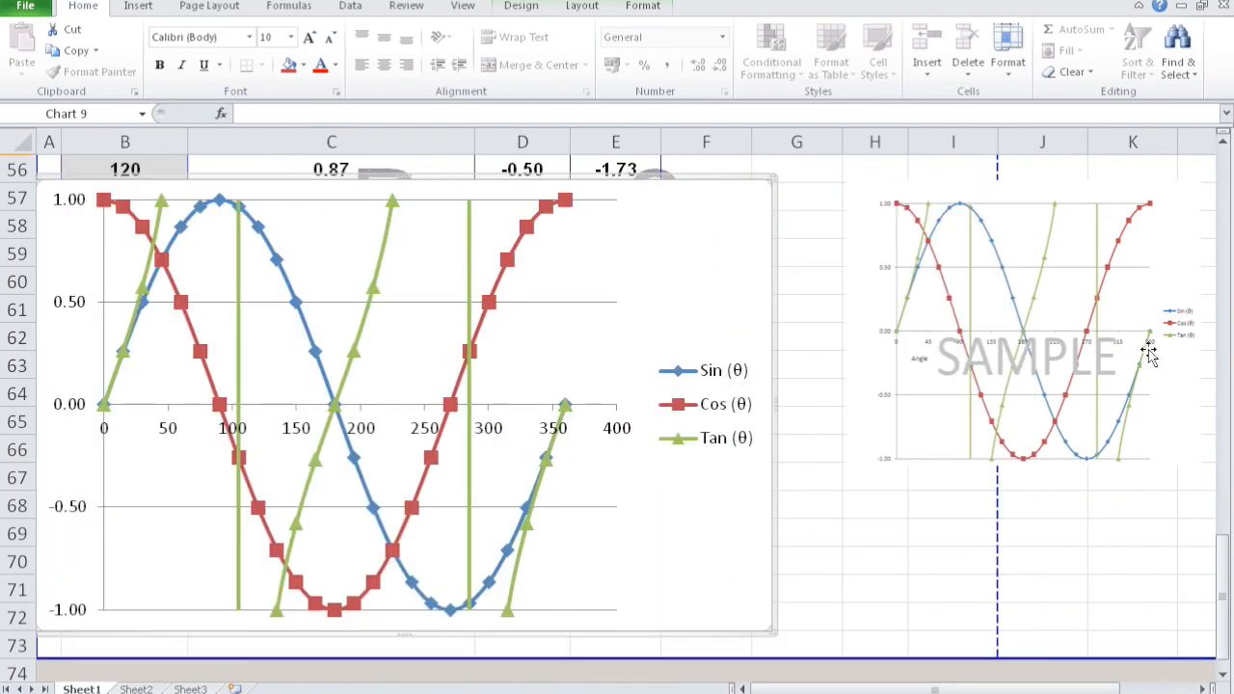